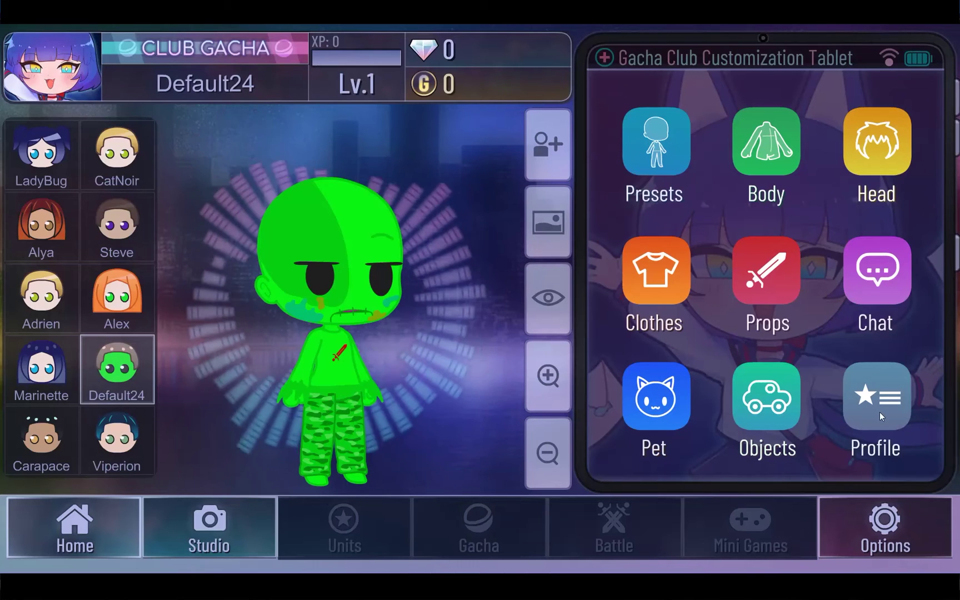
- Rename the selected green character as Zombie and clear its birthday and age in the profile
left_click(880, 412)
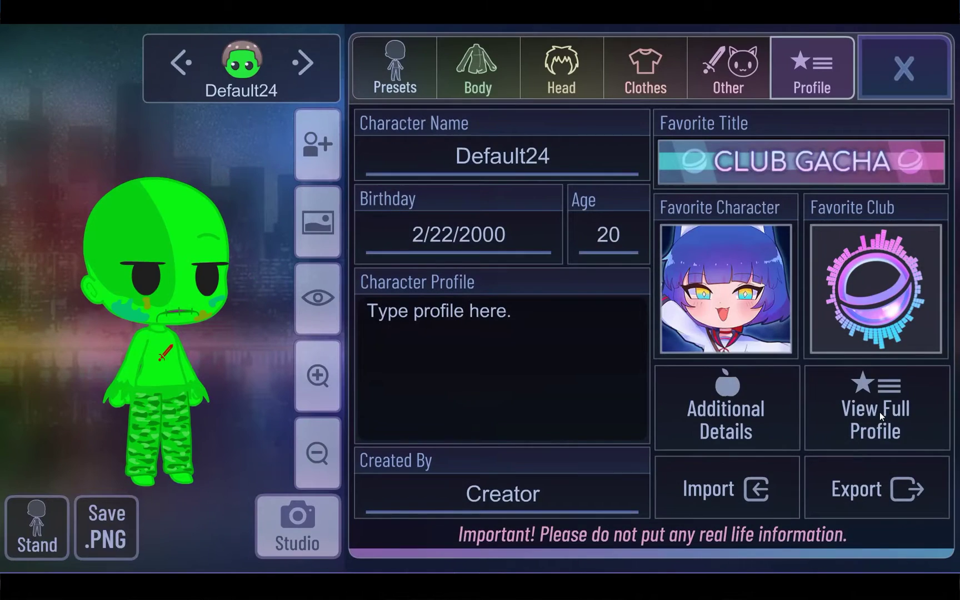
left_click(504, 158)
type("Zombie")
key("Return")
left_click(500, 245)
left_click(889, 97)
left_click(600, 244)
left_click(908, 115)
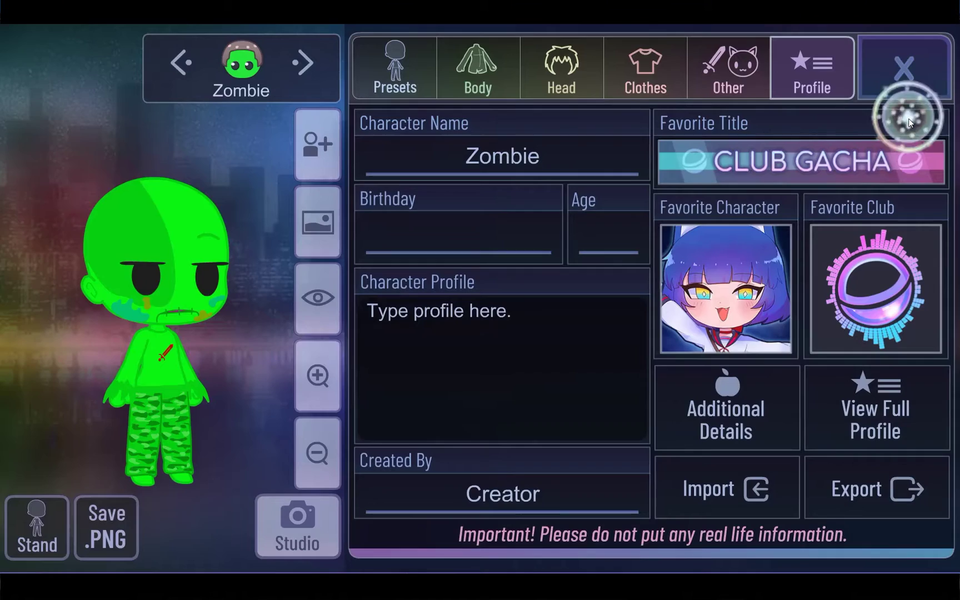
- Look through the character presets and the body and head customization options, including eyes, face, face presets and adjustments
left_click(728, 69)
left_click(402, 90)
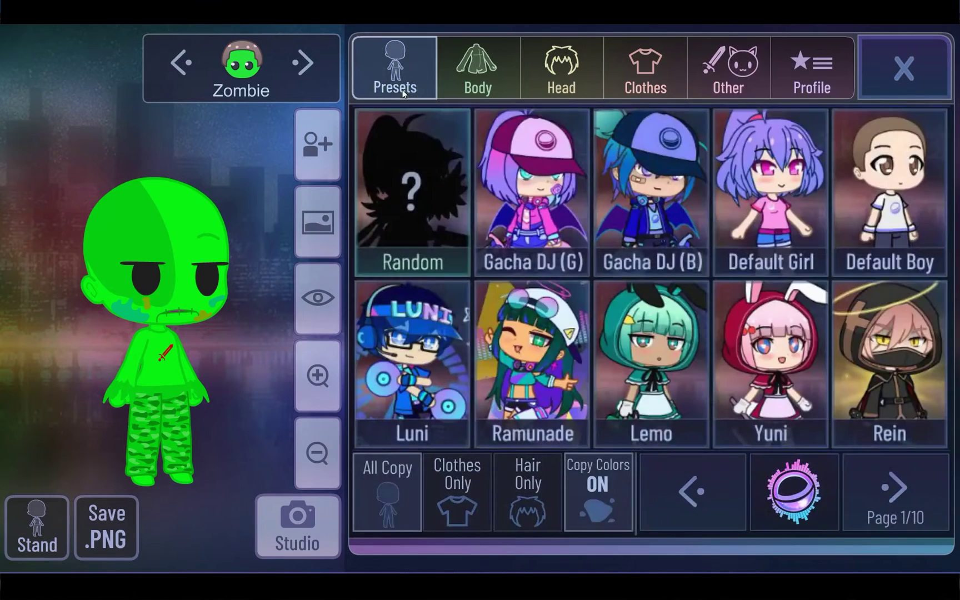
left_click(469, 75)
left_click(607, 161)
left_click(890, 53)
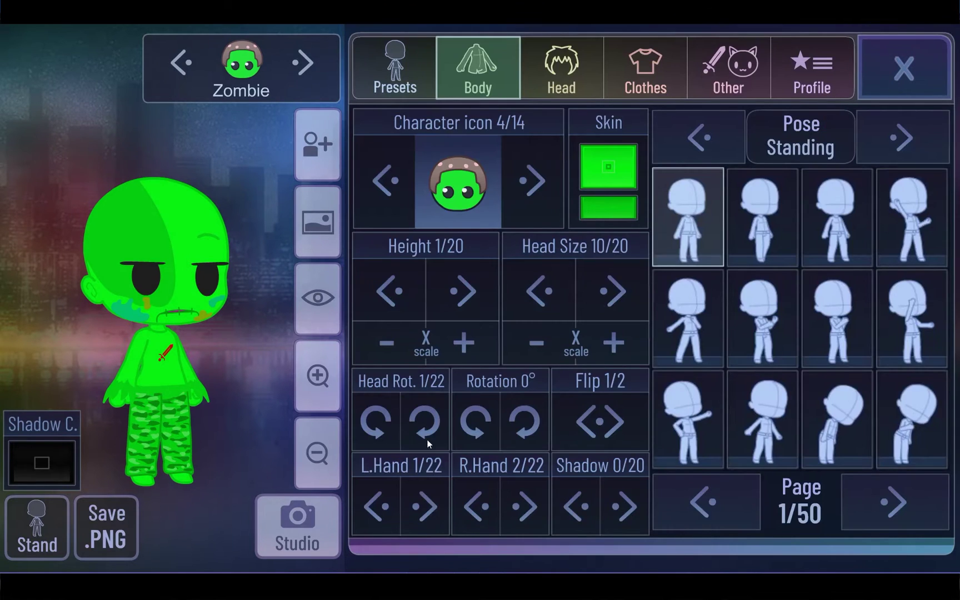
left_click(557, 84)
left_click(477, 78)
left_click(554, 87)
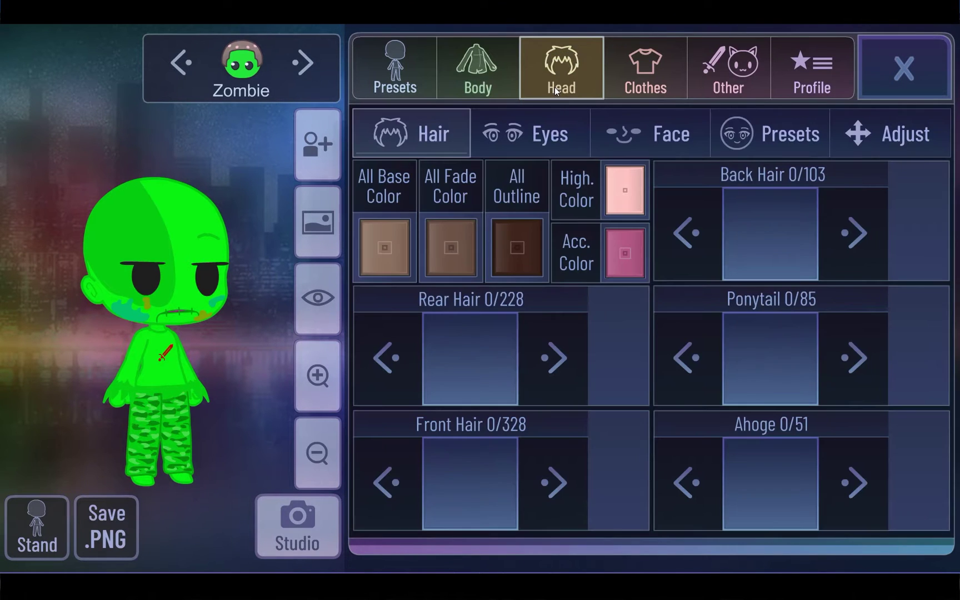
left_click(519, 143)
left_click(657, 142)
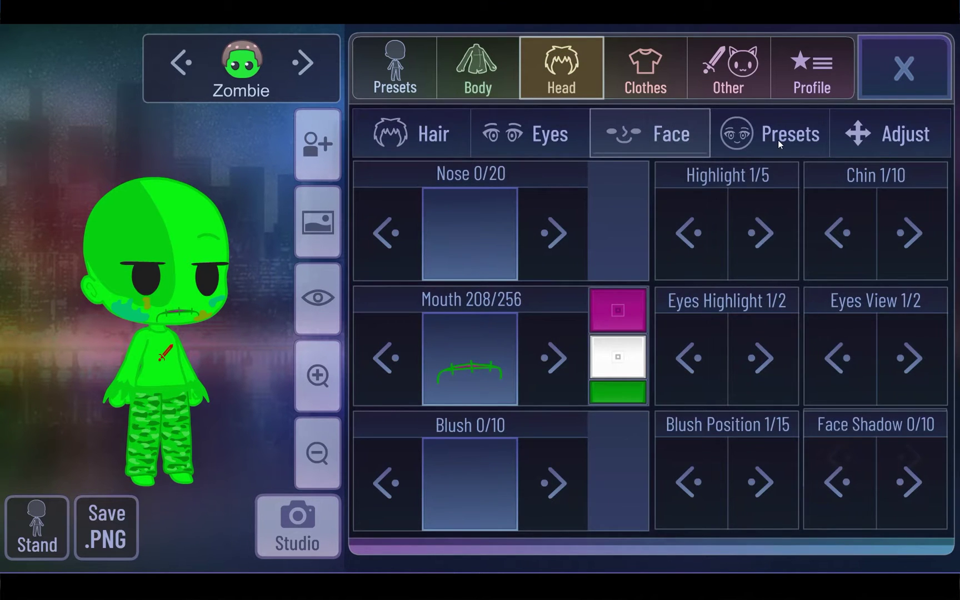
left_click(778, 140)
left_click(889, 133)
- Examine the clothing options, including the accessory slots and the available shirt logos
left_click(641, 78)
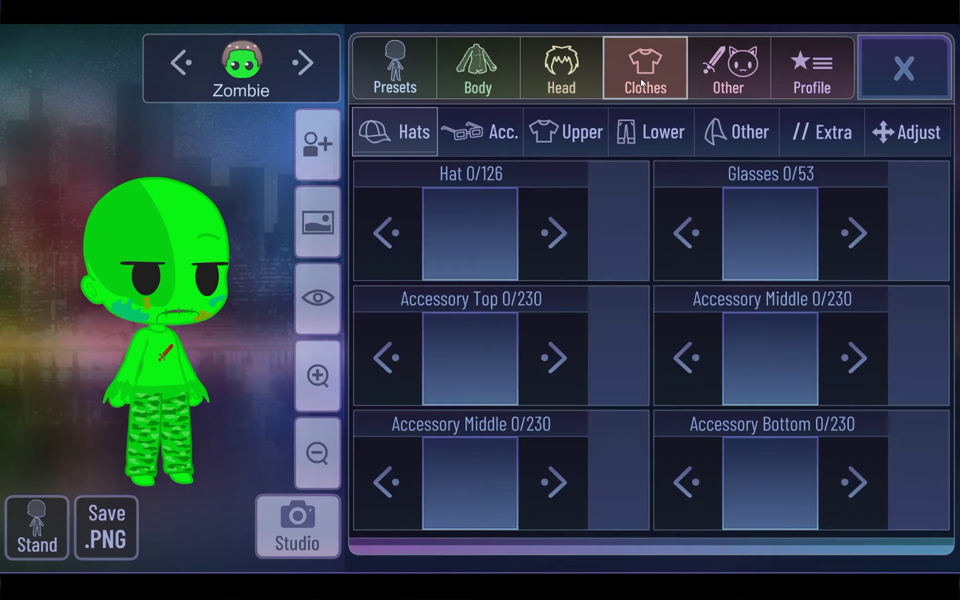
left_click(461, 132)
left_click(465, 436)
left_click(904, 68)
left_click(450, 365)
left_click(904, 68)
left_click(763, 470)
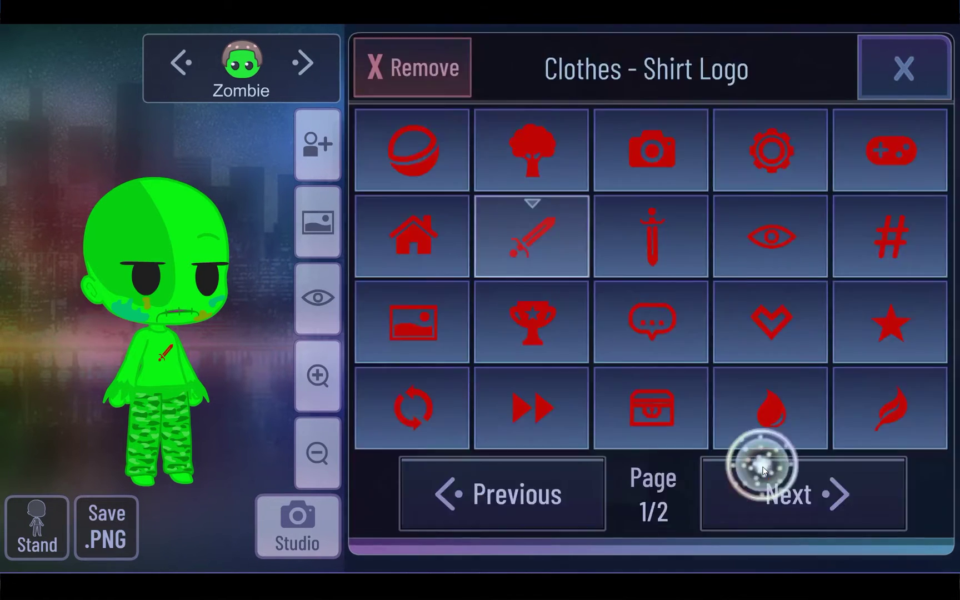
left_click(887, 84)
left_click(750, 163)
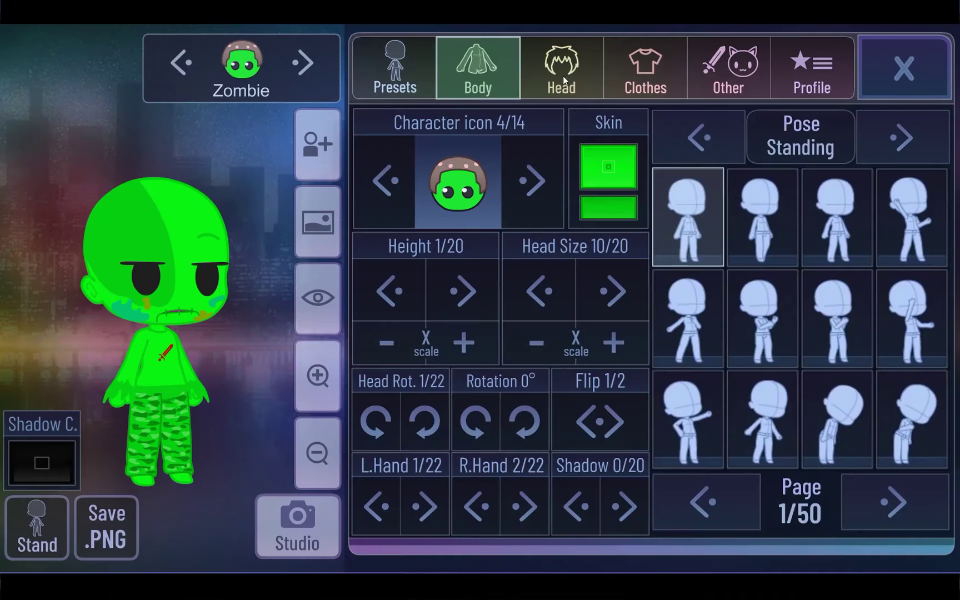
- Review the head options again along with the upper, lower, other, extra and adjustment clothing options
left_click(563, 76)
left_click(651, 138)
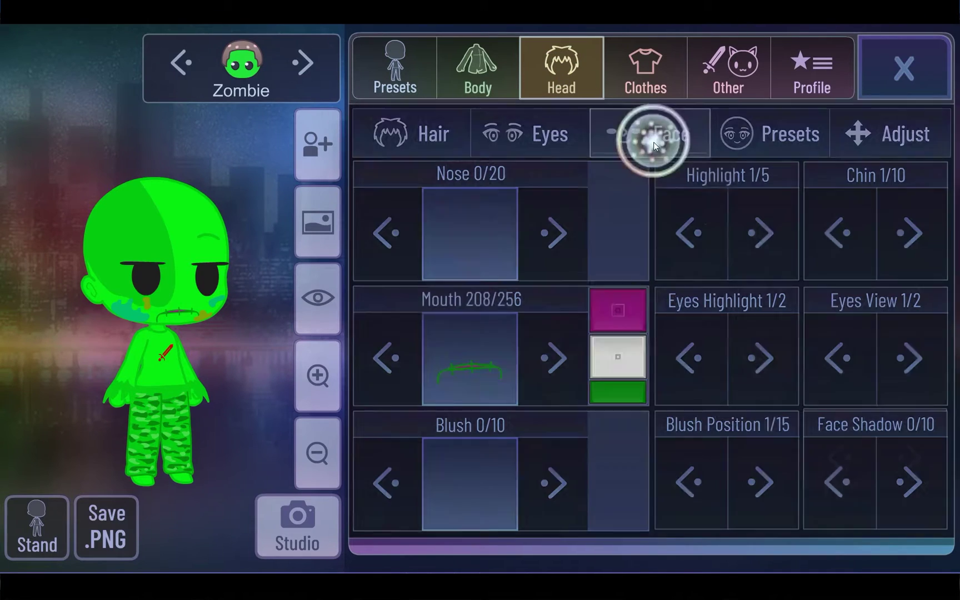
left_click(785, 138)
left_click(883, 133)
left_click(648, 83)
left_click(564, 133)
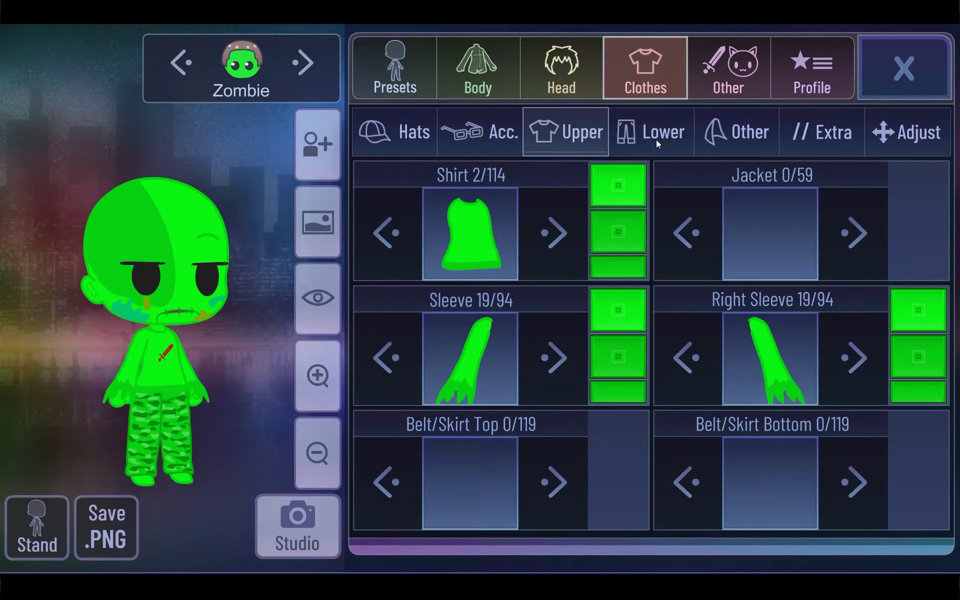
left_click(656, 140)
left_click(728, 137)
left_click(800, 139)
left_click(905, 133)
- Browse the standing poses available in the body settings
left_click(485, 87)
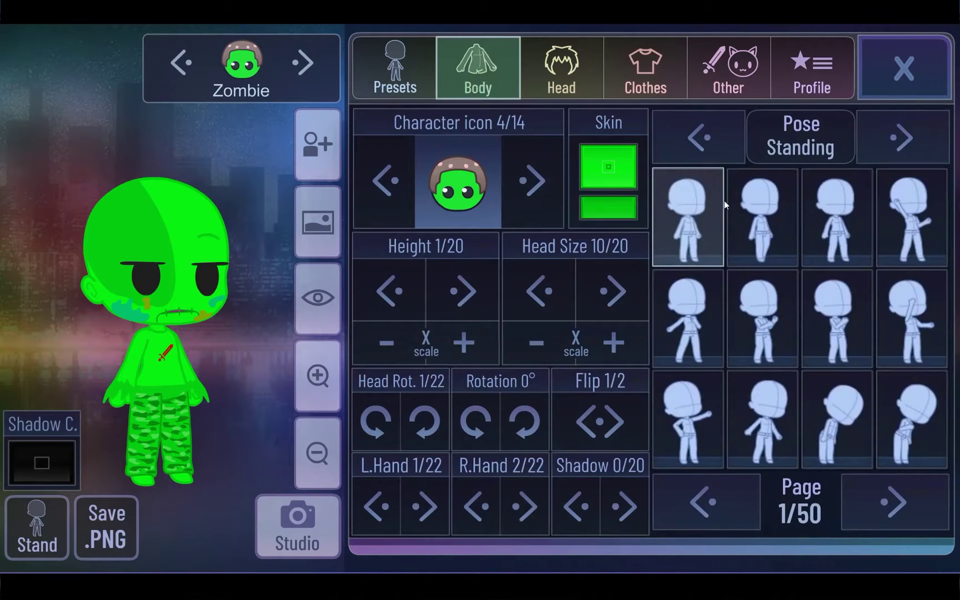
left_click(783, 219)
left_click(681, 237)
left_click(888, 517)
left_click(839, 418)
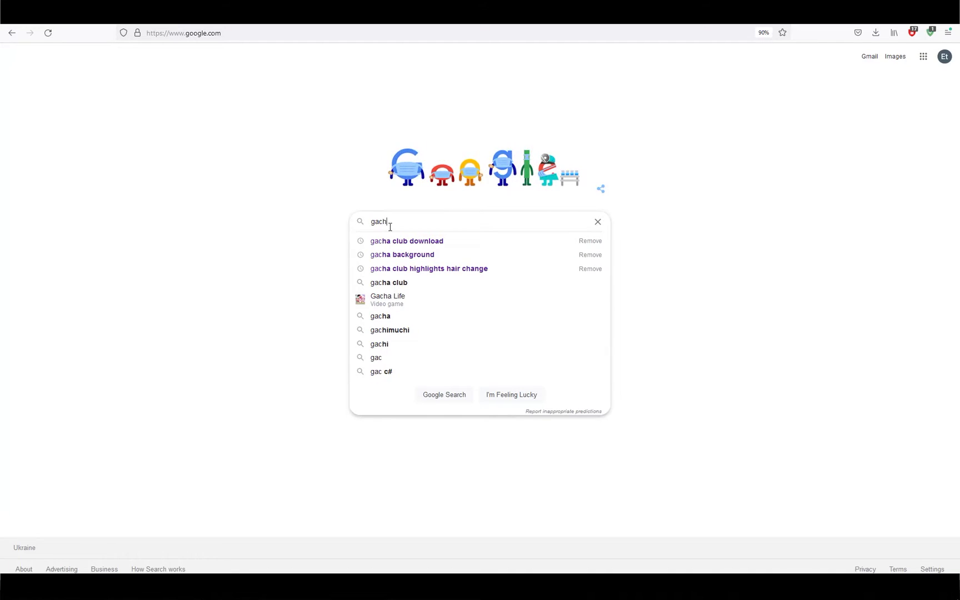
- In the web browser, search Google for "gacha club download" and open Lunime's Gacha Club Studio page on itch.io
type("a")
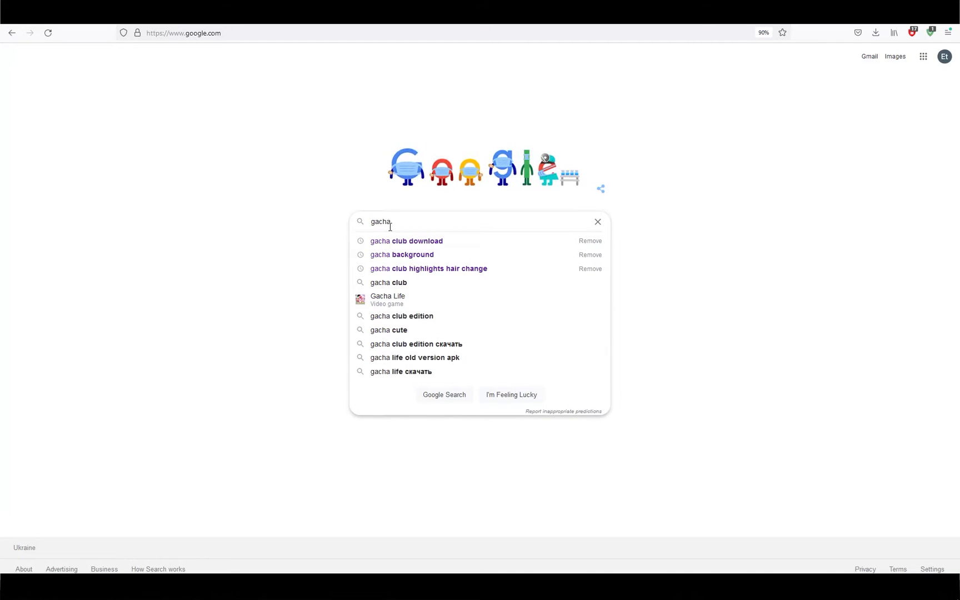
type(" club ")
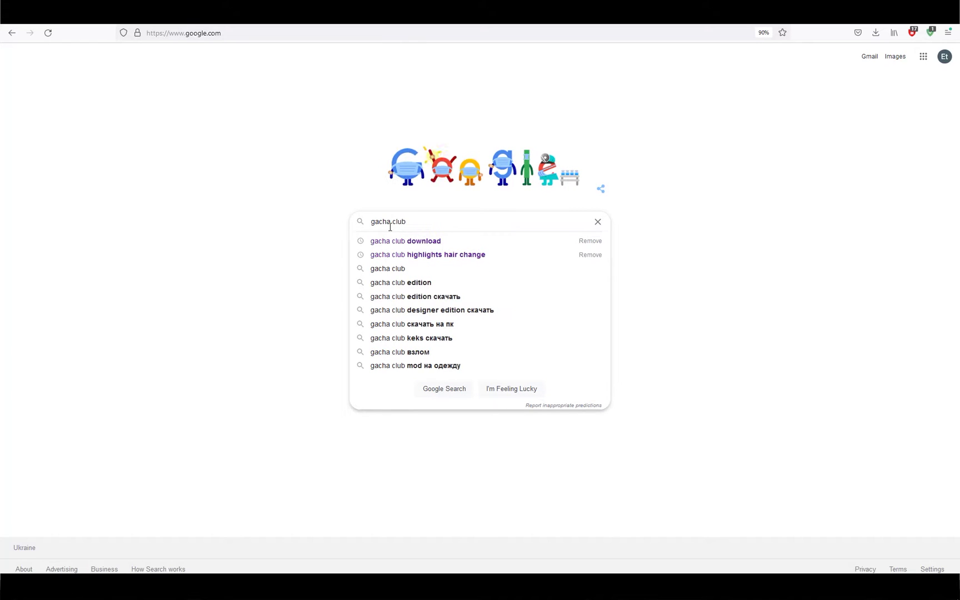
type("download")
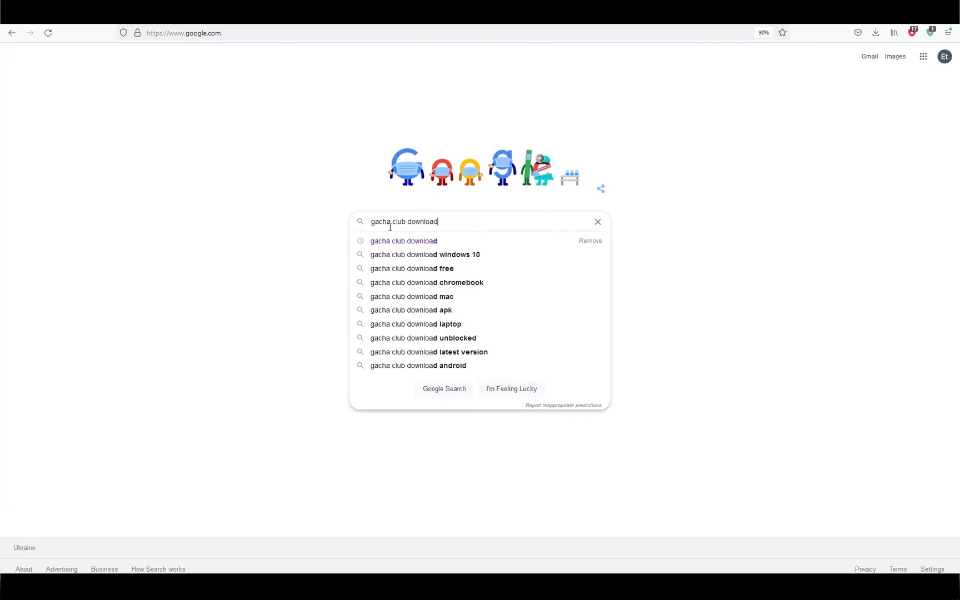
key("Return")
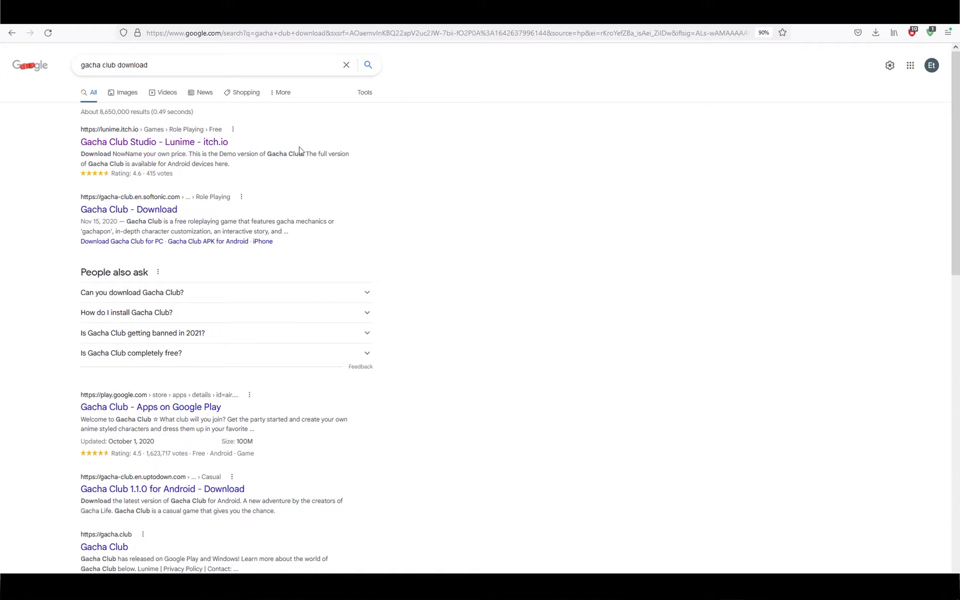
left_click(200, 145)
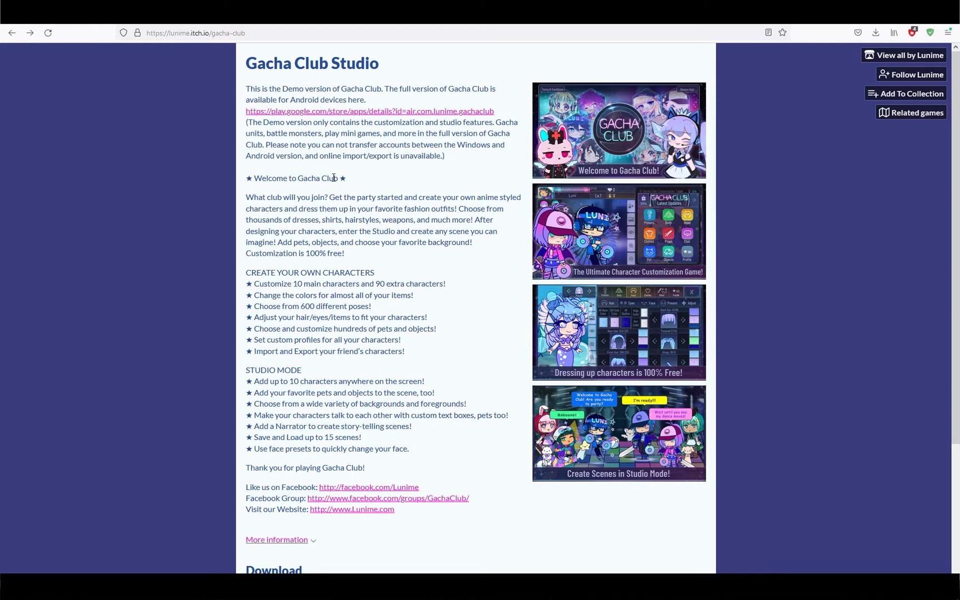
- Download Gacha_Club.zip for free, declining the payment to the developer
scroll(334, 178, "down", 3)
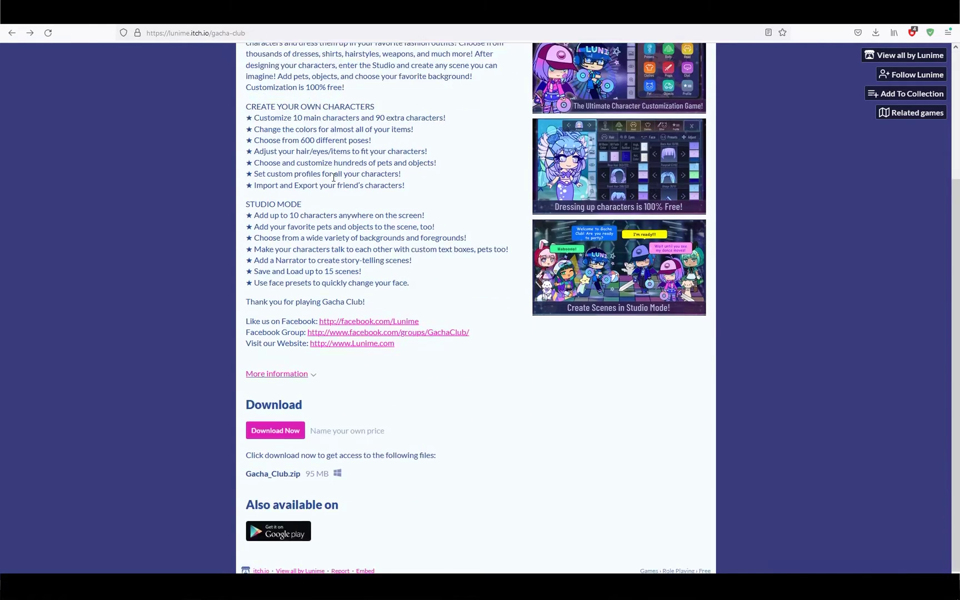
left_click(275, 431)
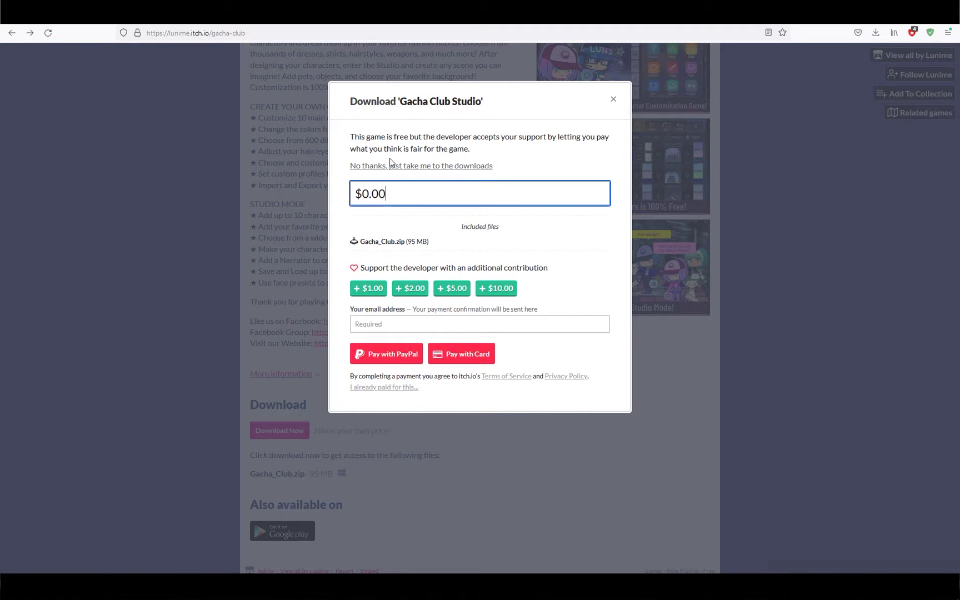
left_click(391, 165)
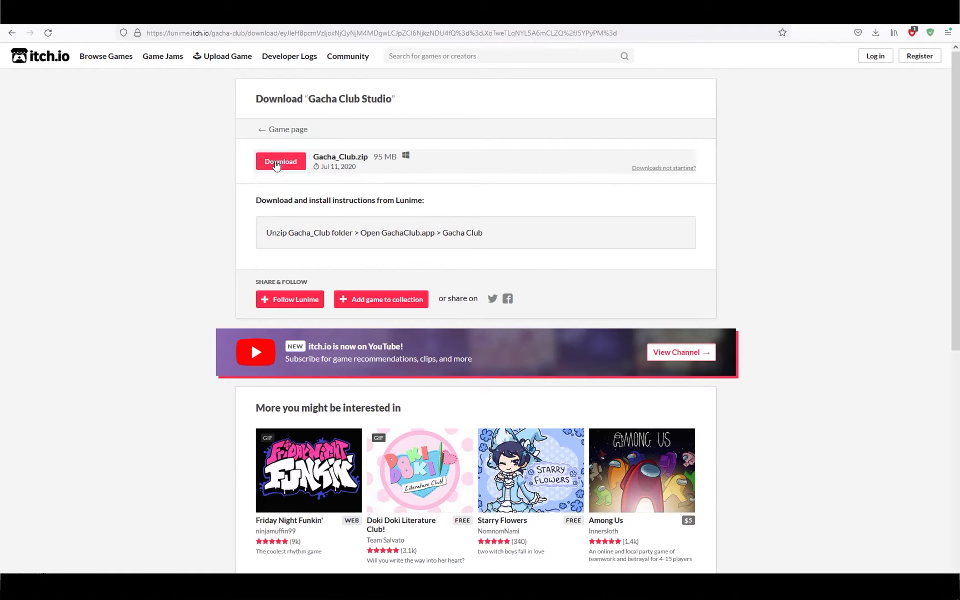
left_click(276, 164)
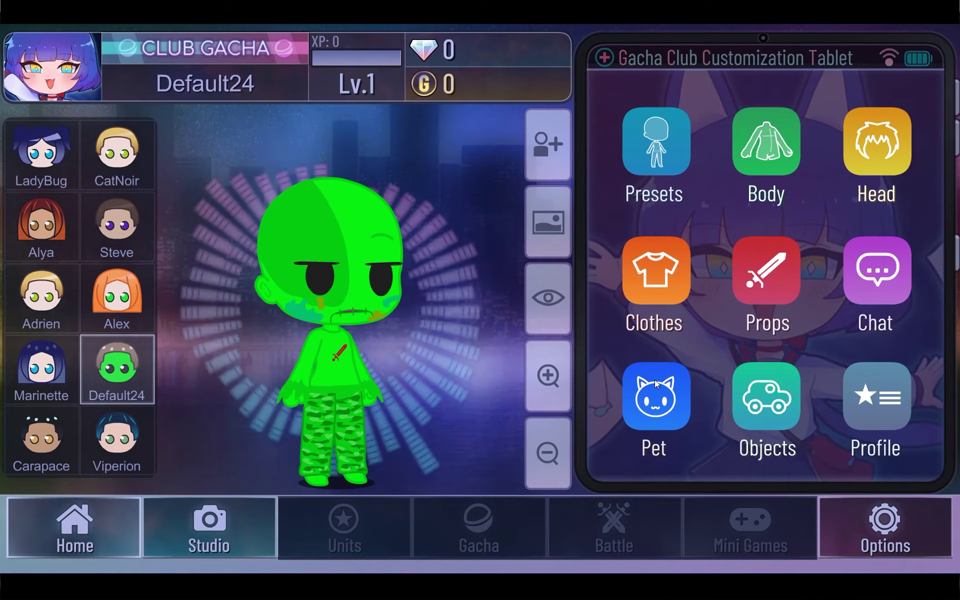
- In Gacha Club, export the full character as a PNG image named Zombie_ref_image in the Gacha_Rig folder
left_click(768, 137)
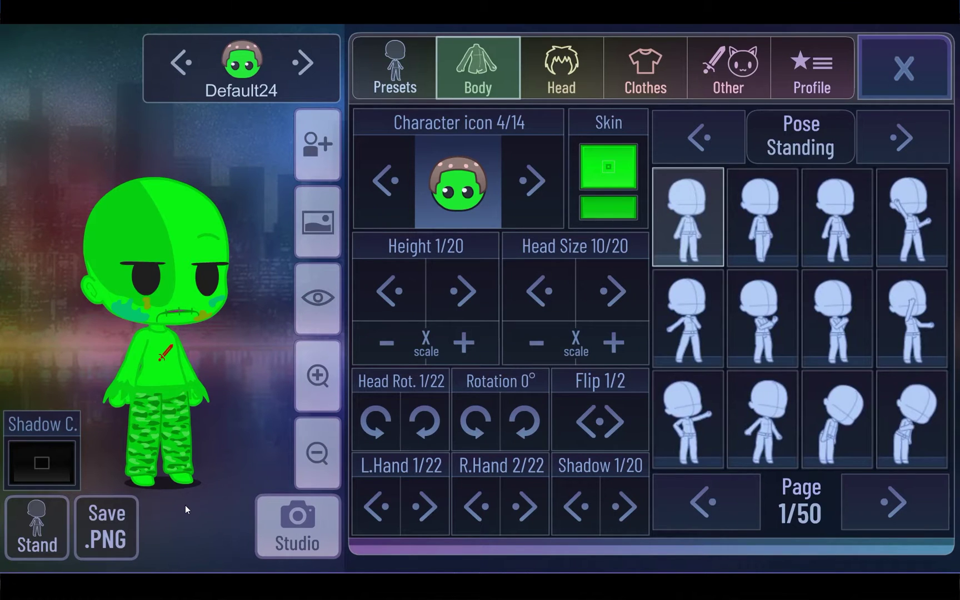
left_click(109, 536)
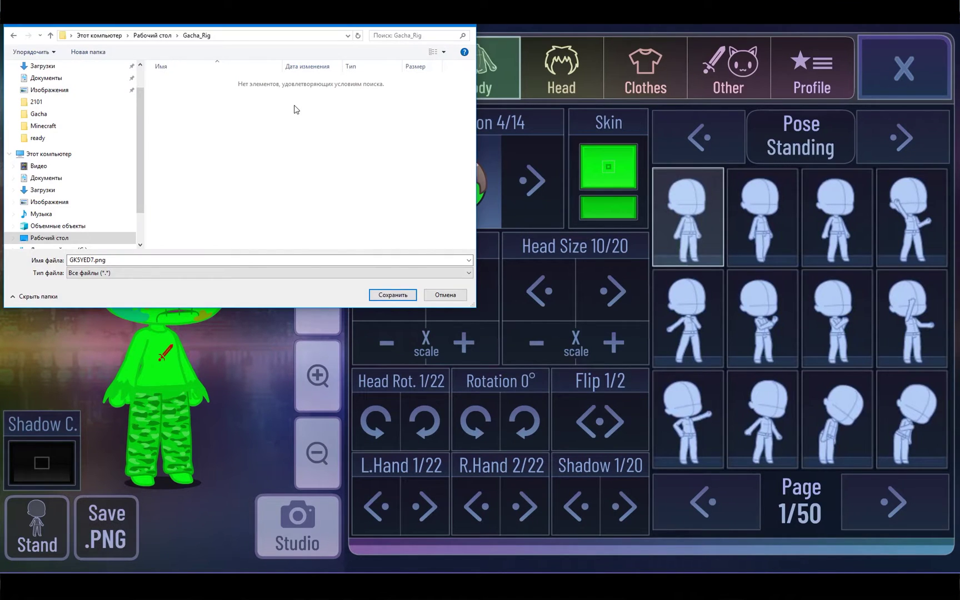
left_click(102, 259)
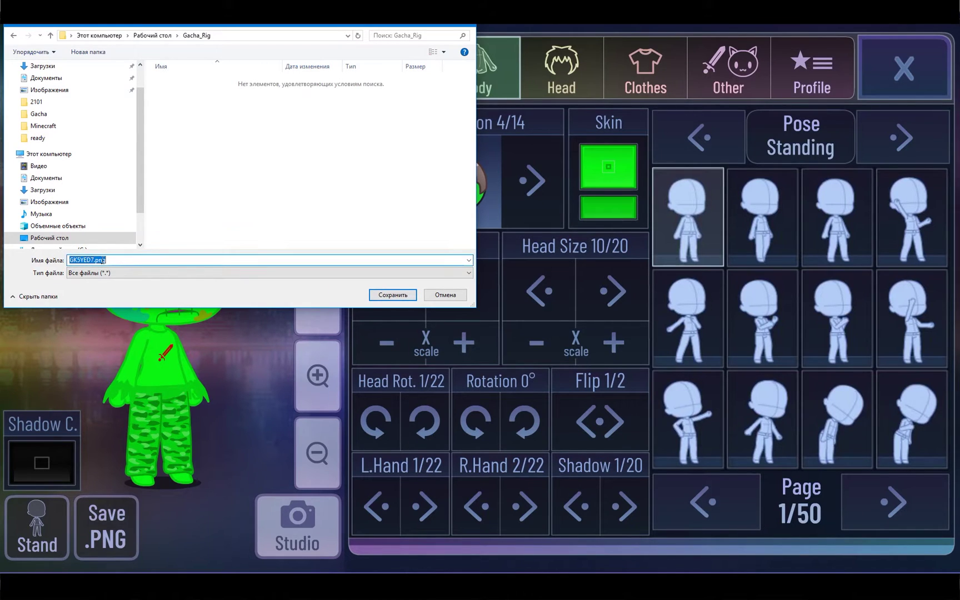
type("Zo")
left_click(401, 291)
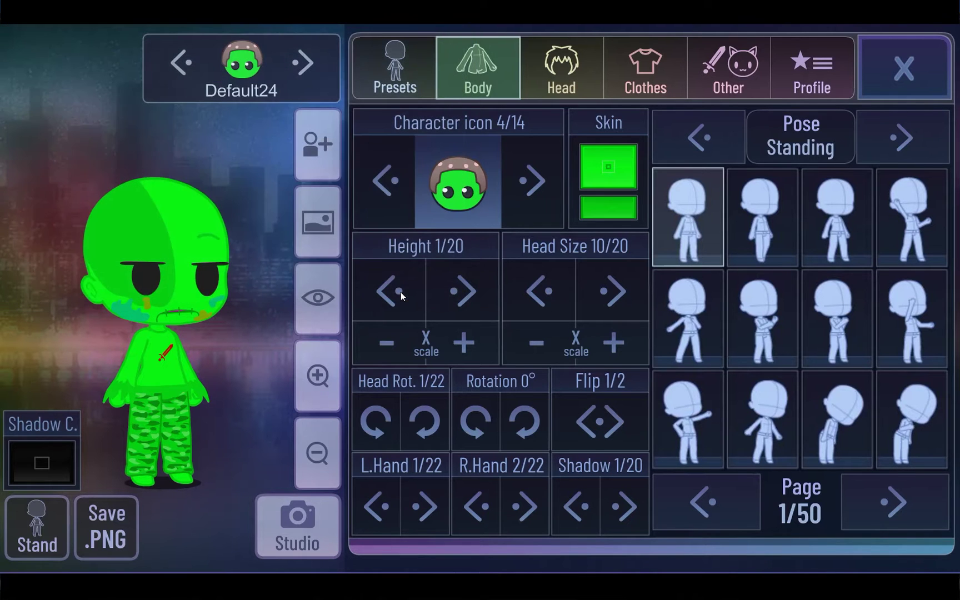
- Turn off the display of the character's head, face, hair, body and back hand
left_click(753, 49)
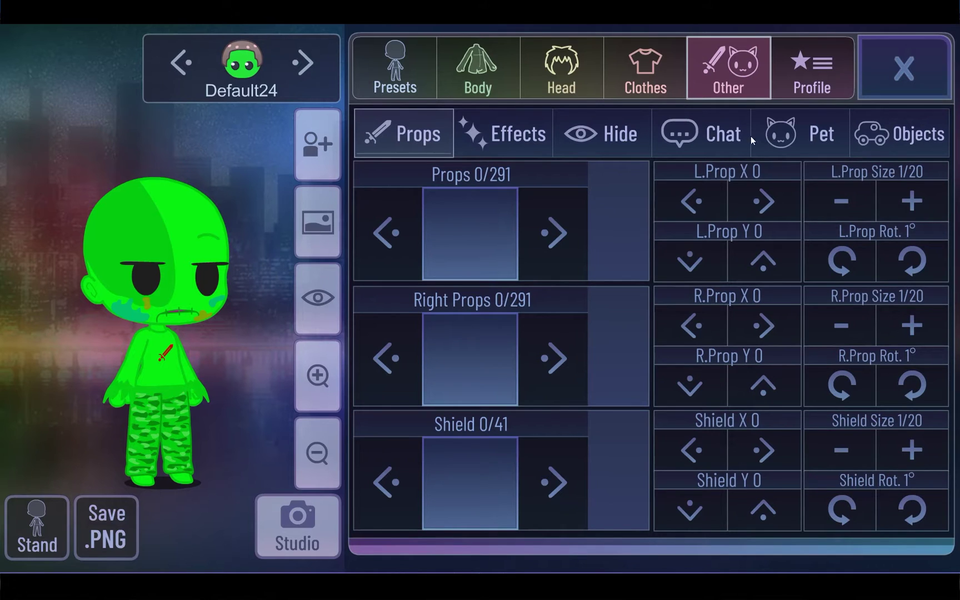
left_click(608, 137)
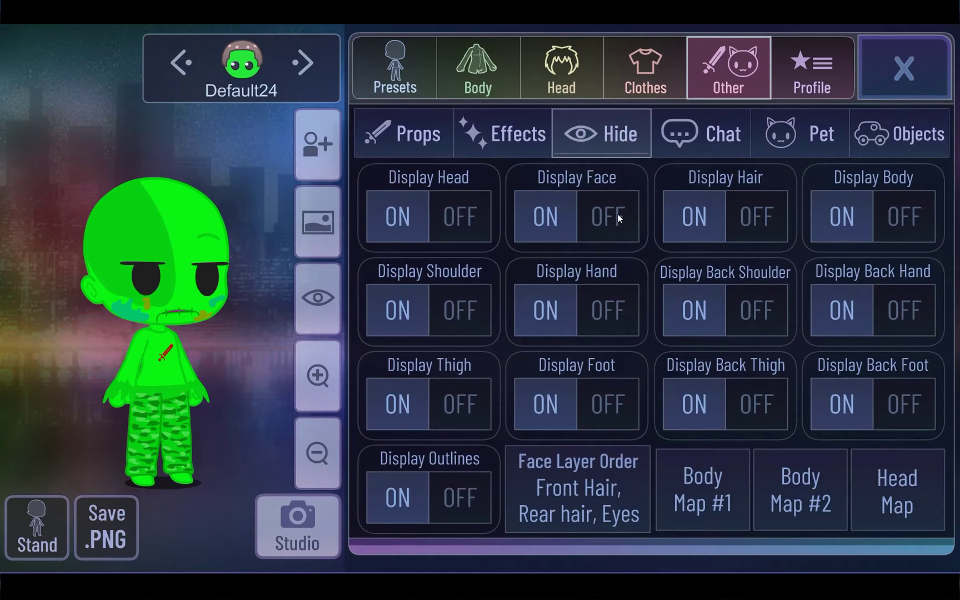
left_click(460, 217)
left_click(586, 229)
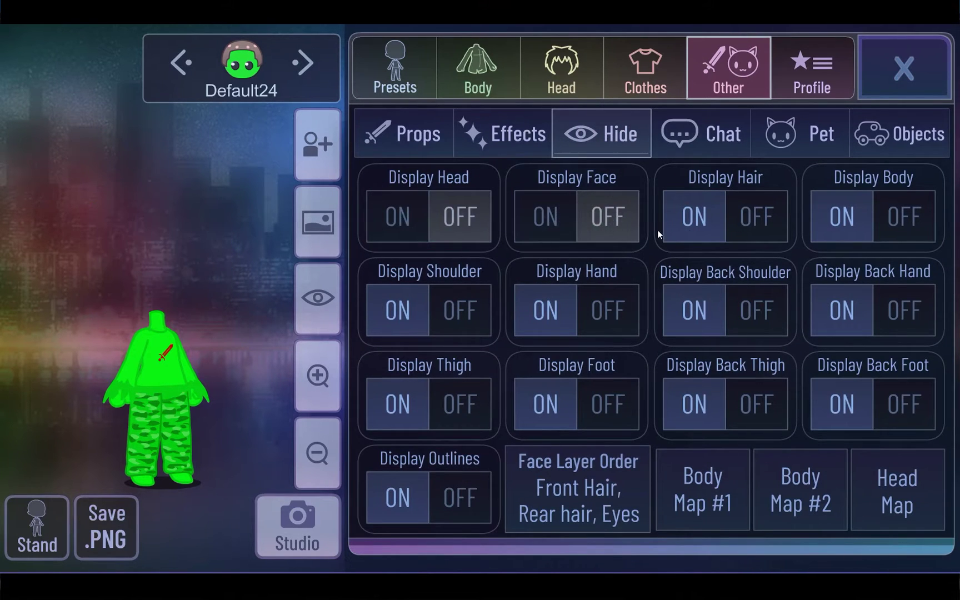
left_click(759, 227)
left_click(883, 222)
left_click(880, 311)
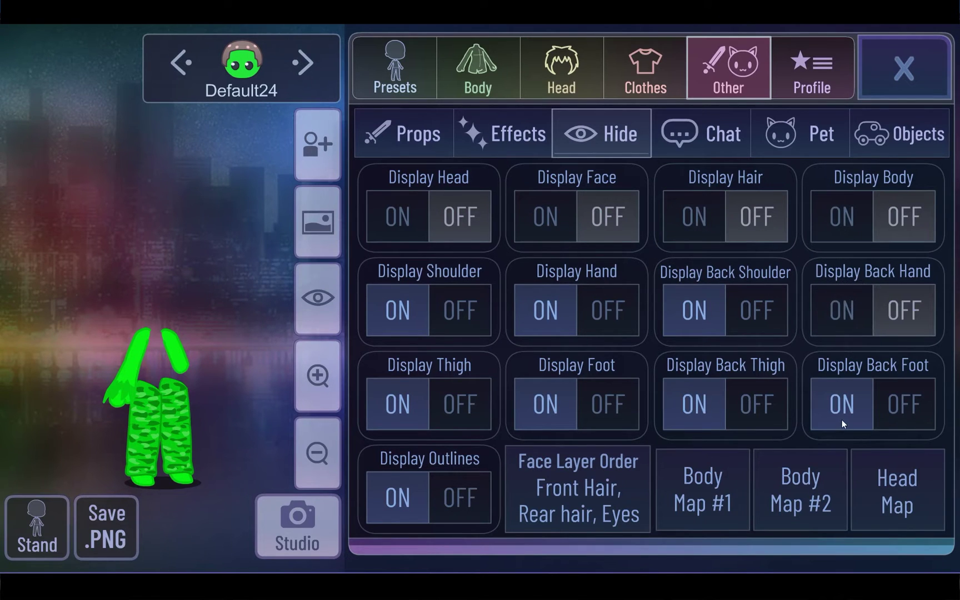
- Hide the back thigh, back shoulder, hand, foot, thigh and shoulder, leaving only the back foot displayed
left_click(708, 395)
left_click(681, 307)
left_click(544, 307)
left_click(550, 412)
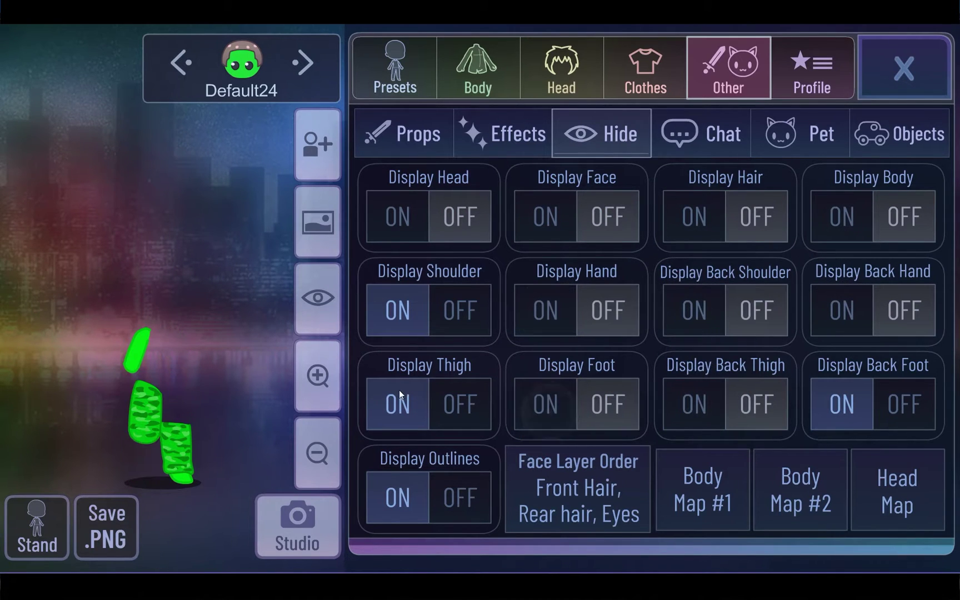
left_click(399, 395)
left_click(384, 305)
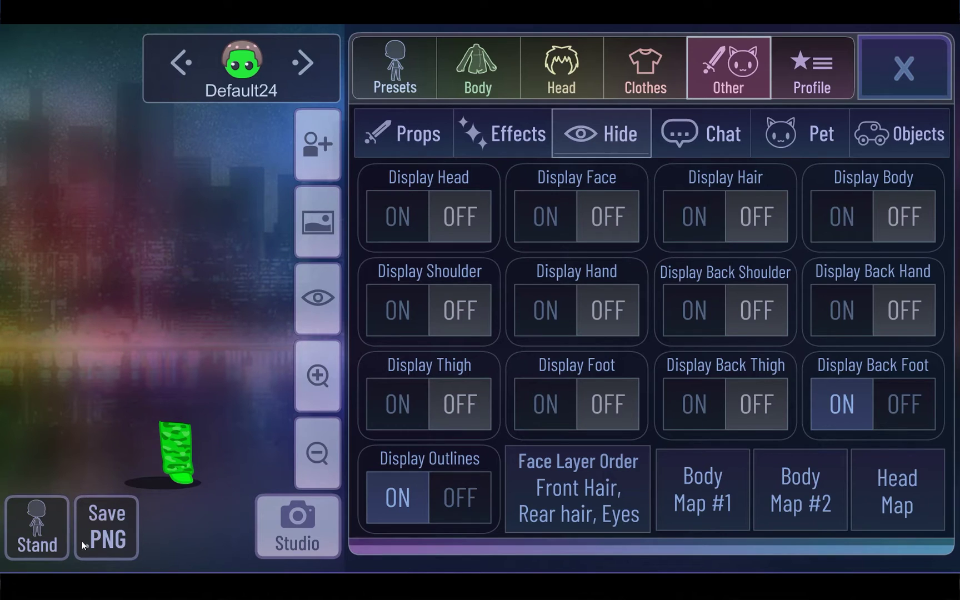
- Export the isolated back foot as a PNG named Foot_back in the Gacha_Rig folder, copying the file name before saving
left_click(98, 538)
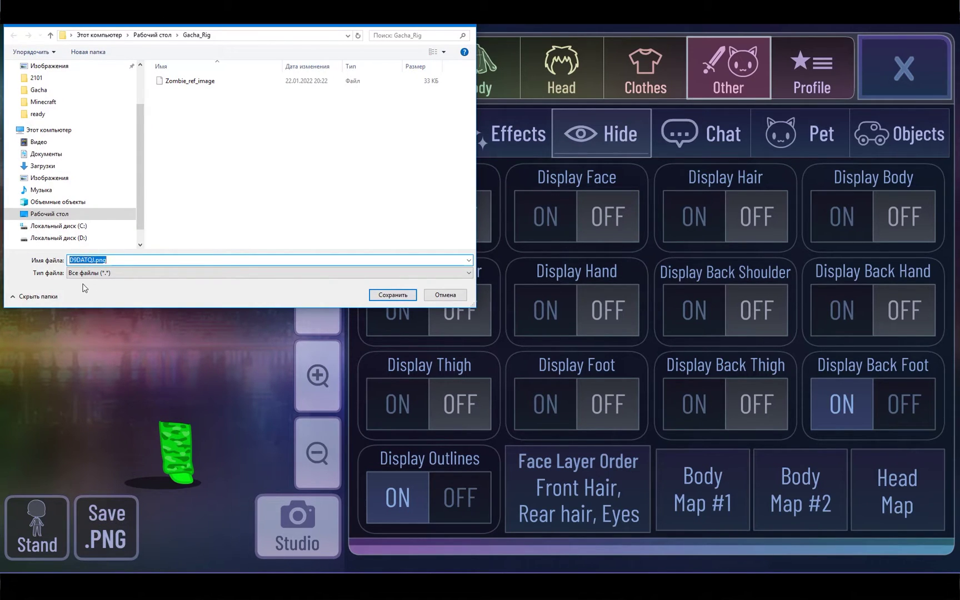
left_click(88, 260)
left_click_drag(96, 258, 74, 258)
left_click(90, 259)
left_click_drag(92, 259, 13, 259)
key("BackSpace")
type("Foot_back")
left_click_drag(137, 259, 29, 267)
key("ctrl+c")
left_click(410, 297)
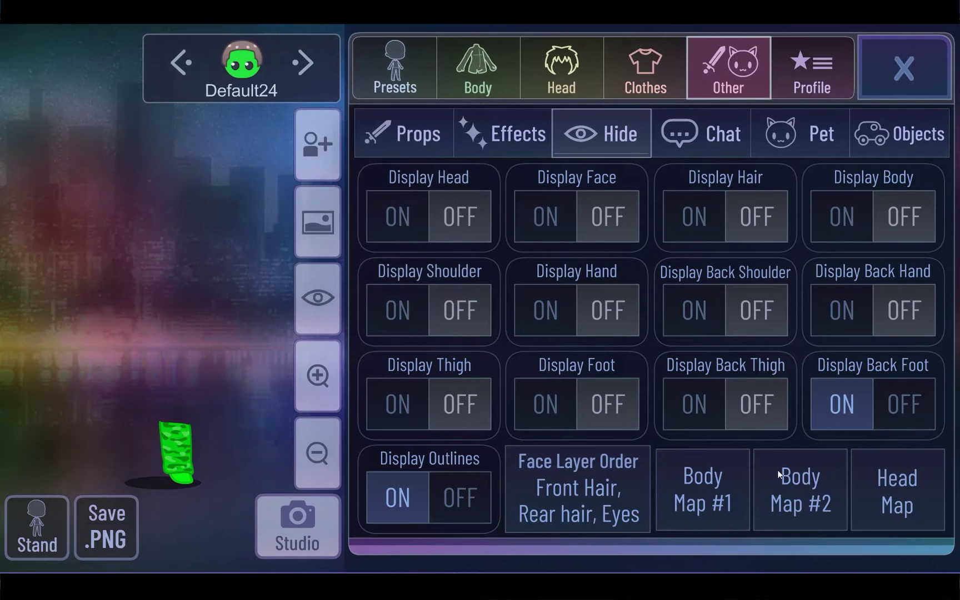
- Display only the back thigh and export it as Upper_Leg_back.png in the Gacha_Rig folder
left_click(835, 406)
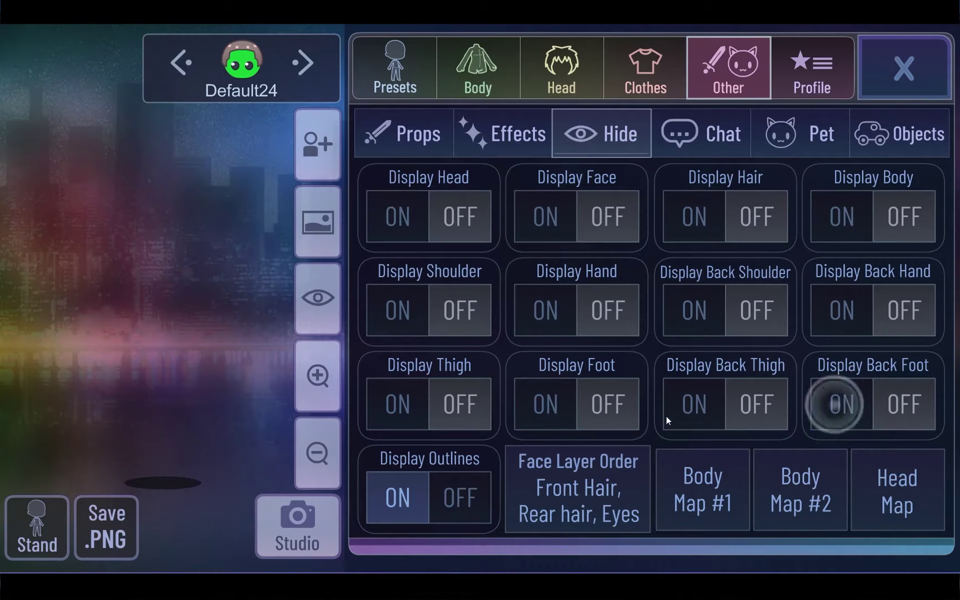
left_click(693, 400)
left_click(102, 538)
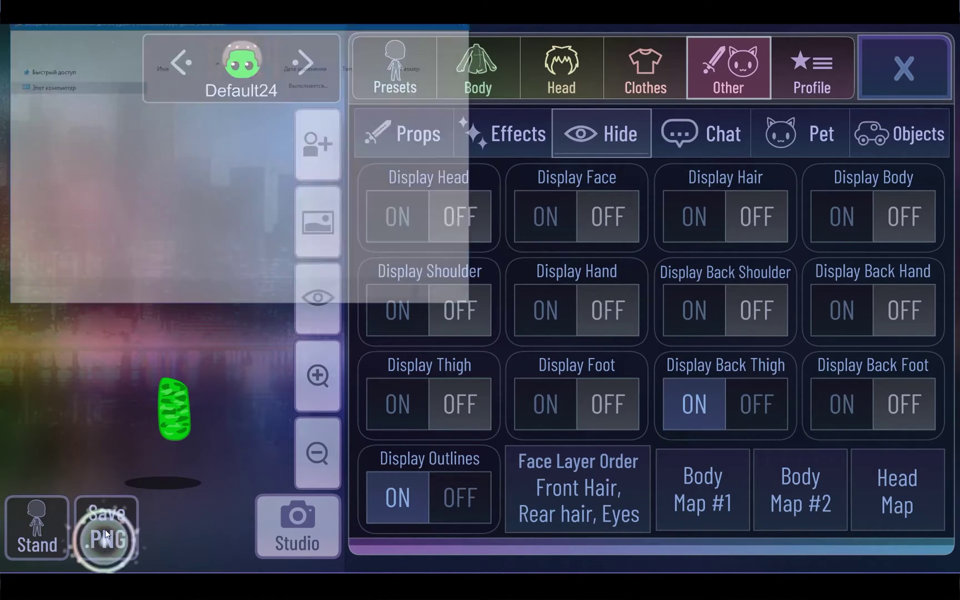
key("ctrl+v")
left_click_drag(85, 260, 44, 260)
type("Upper_Leg_")
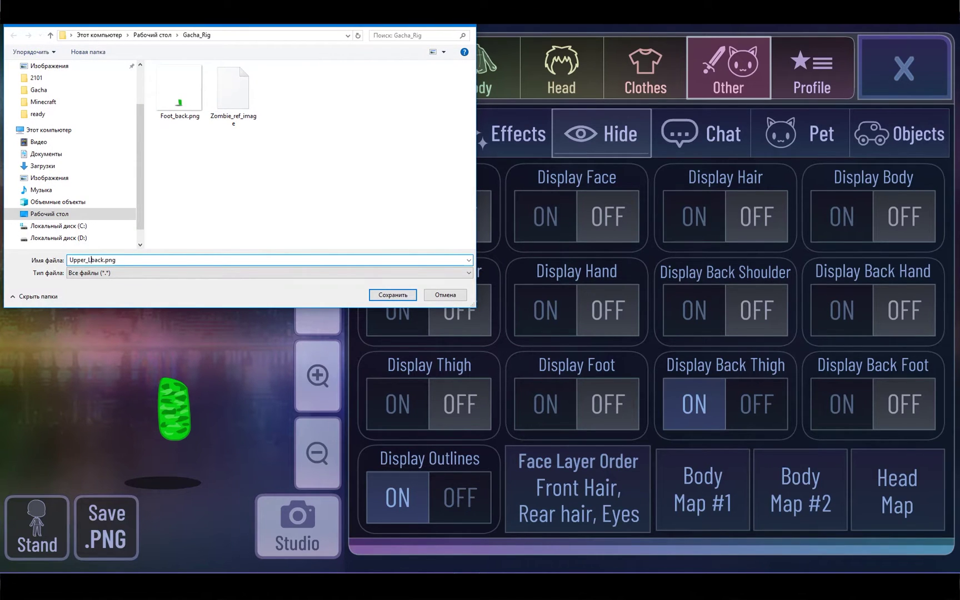
left_click(397, 296)
- Display only the front foot and export it as Foot_front.png in the Gacha_Rig folder
left_click(547, 404)
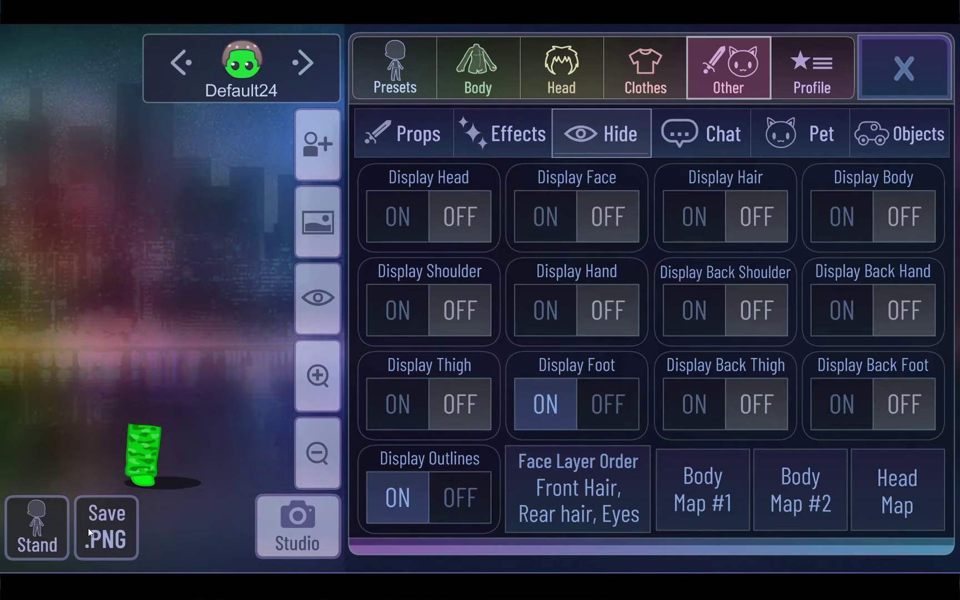
left_click(92, 533)
left_click(97, 260)
key("BackSpace")
key("BackSpace")
key("BackSpace")
key("BackSpace")
type("front")
left_click(383, 297)
- Display only the front thigh and export it as Upper_Leg_front.png in the Gacha_Rig folder
left_click(389, 406)
left_click(106, 528)
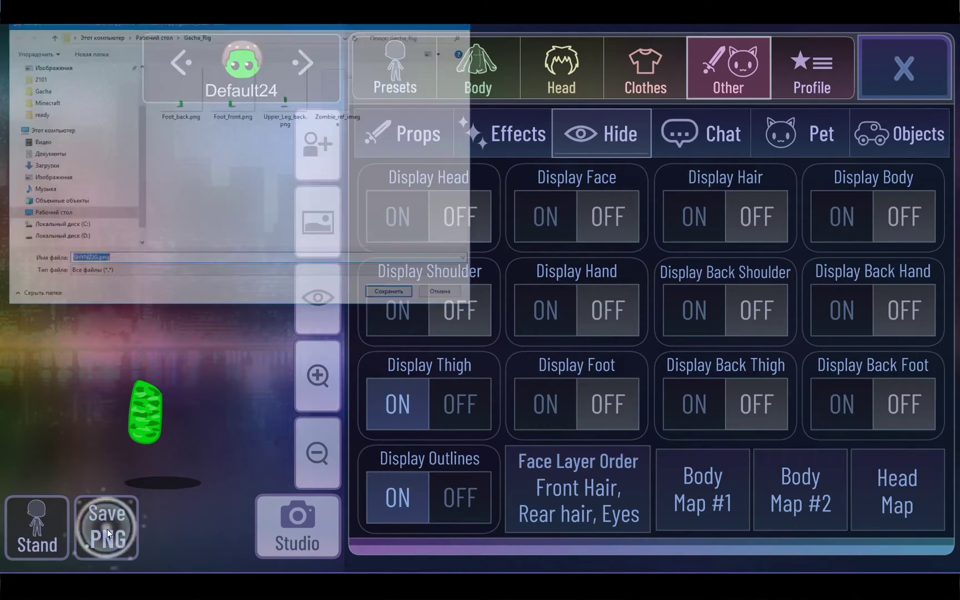
left_click(286, 92)
left_click(109, 260)
key("BackSpace")
key("BackSpace")
key("BackSpace")
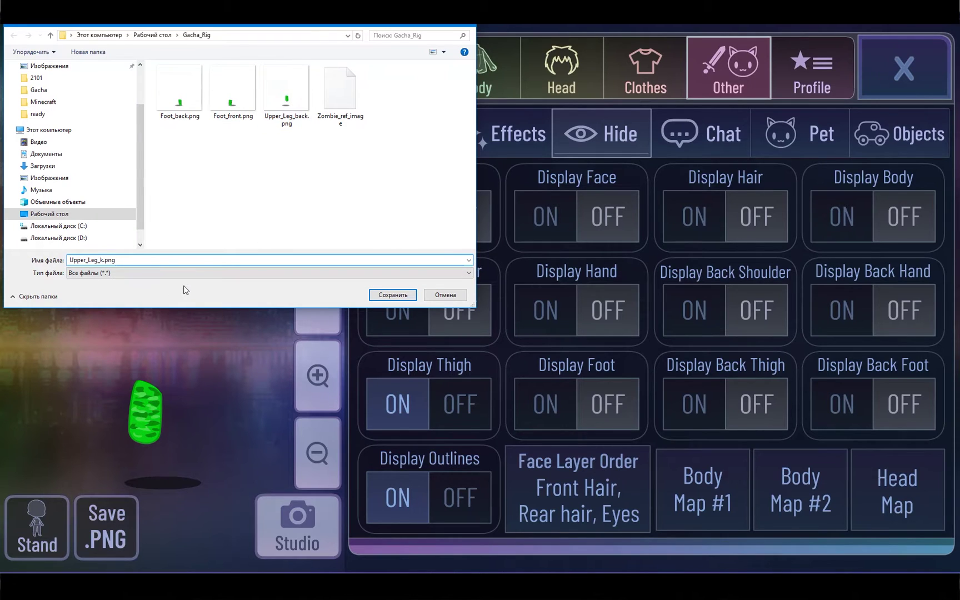
type("front")
left_click(392, 295)
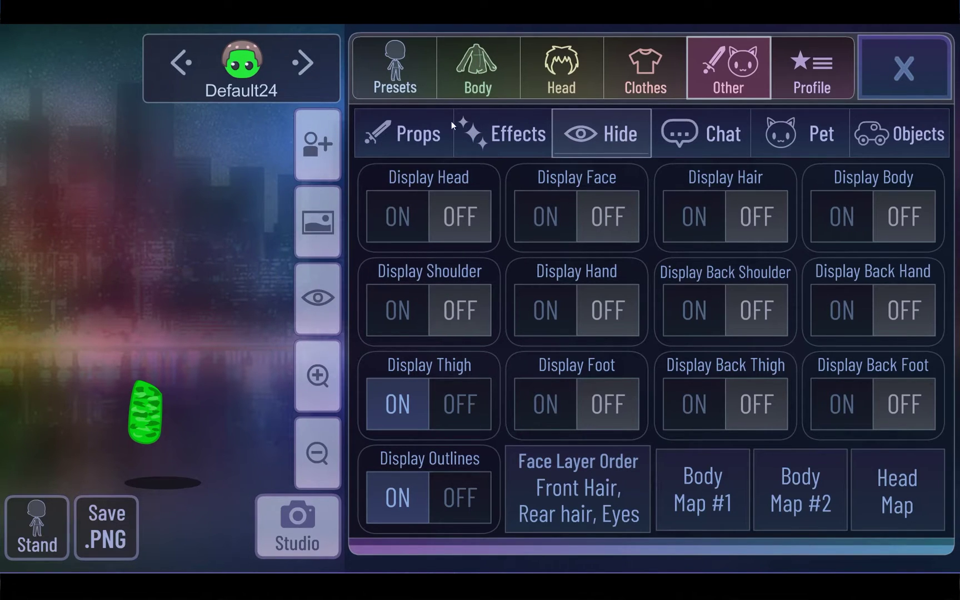
- Remove the character's ground shadow by setting Shadow to 0 in the body settings
left_click(414, 63)
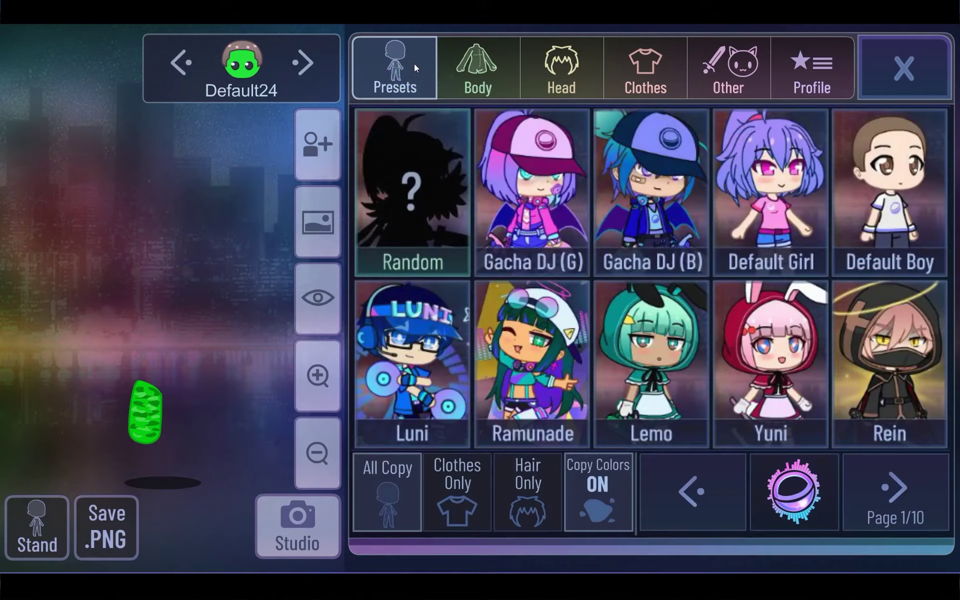
left_click(495, 66)
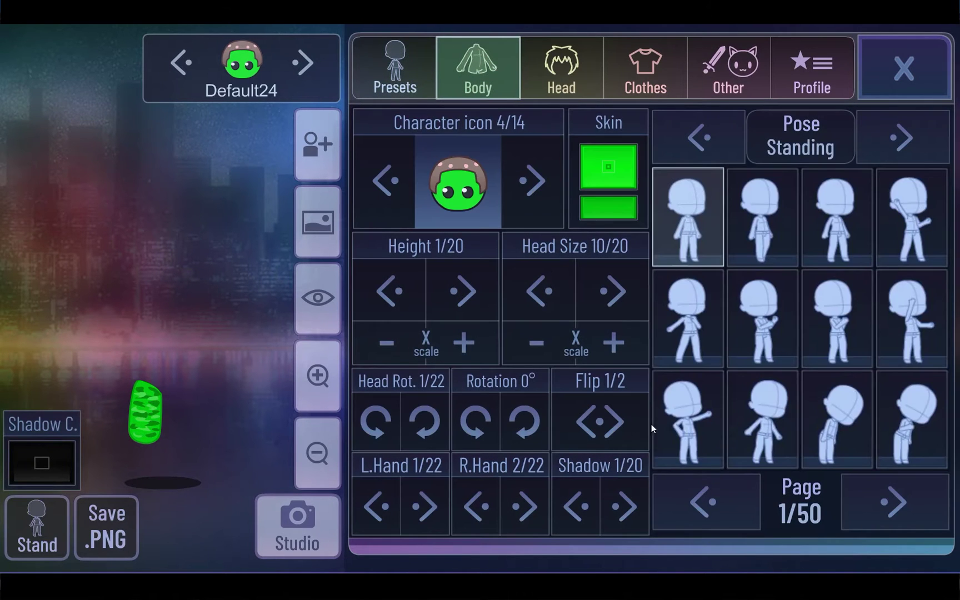
left_click(573, 506)
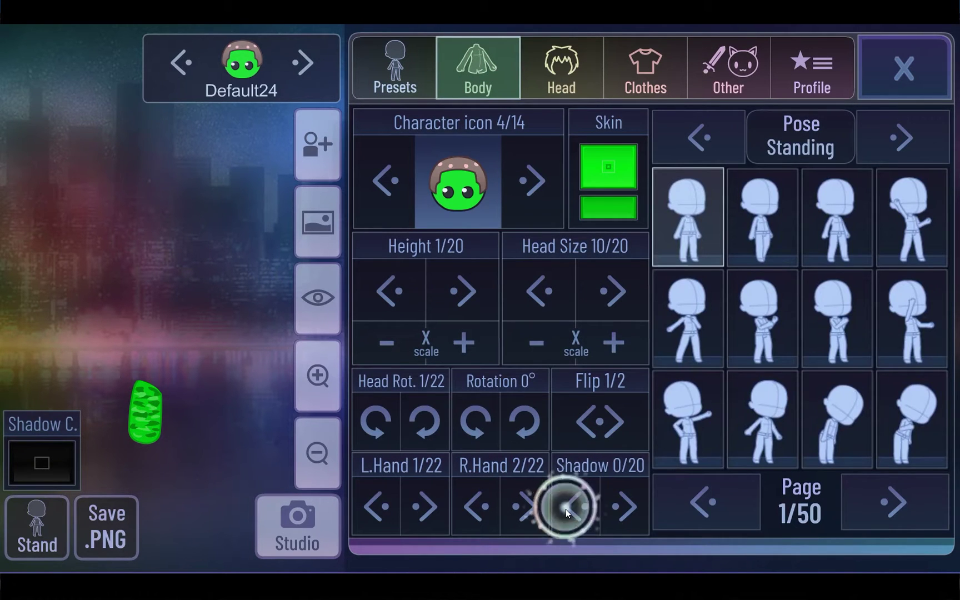
- Export the shadowless front thigh again, replacing the existing Upper_Leg_front.png
left_click(734, 85)
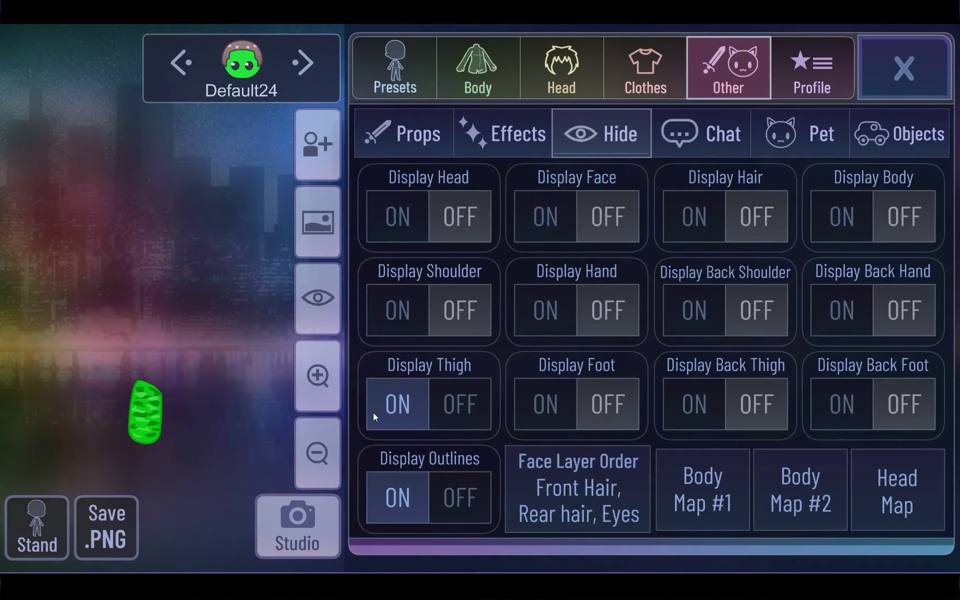
left_click(110, 528)
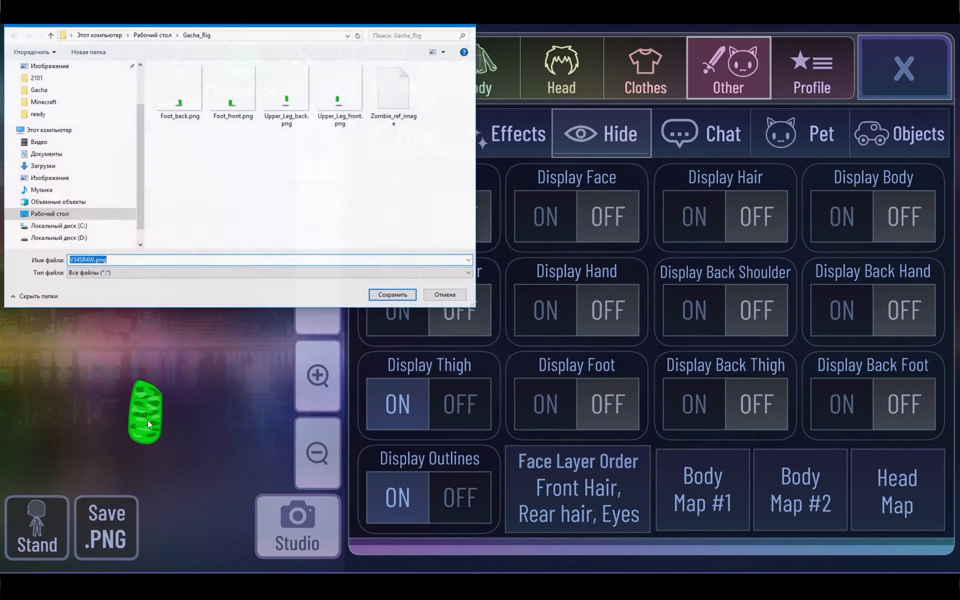
left_click(339, 93)
left_click(393, 295)
left_click(499, 295)
- Display the front foot instead of the thigh and export it over the existing Foot_front.png
left_click(459, 404)
left_click(545, 404)
left_click(106, 527)
left_click(233, 92)
left_click(392, 294)
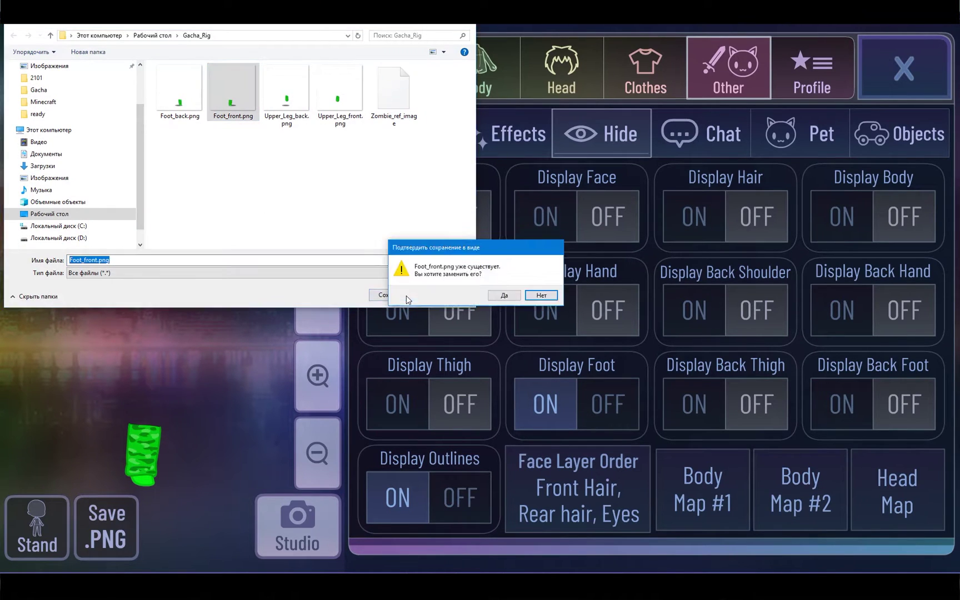
left_click(499, 295)
- Display the back thigh instead of the front foot and export it over the existing Upper_Leg_back.png
left_click(608, 404)
left_click(694, 404)
left_click(107, 526)
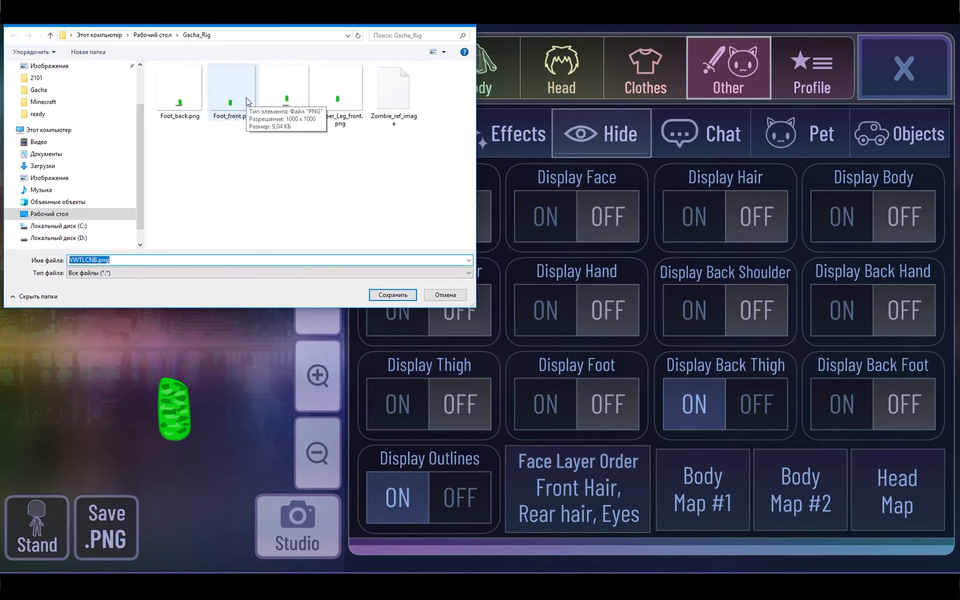
left_click(287, 93)
left_click(392, 294)
left_click(498, 295)
- Display the back foot instead of the back thigh and export it over the existing Foot_back.png
left_click(756, 404)
left_click(842, 404)
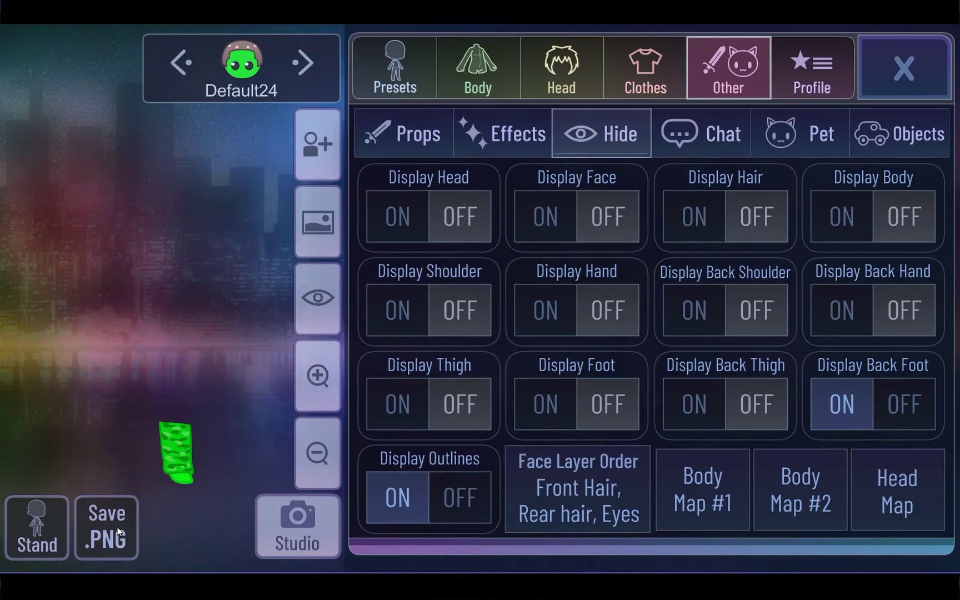
left_click(106, 527)
left_click(179, 92)
left_click(392, 294)
left_click(507, 296)
- Display only the back hand and export it as Arm_back.png in the Gacha_Rig folder
left_click(890, 408)
left_click(841, 310)
left_click(116, 548)
left_click(96, 260)
key("BackSpace")
key("BackSpace")
key("BackSpace")
key("BackSpace")
key("BackSpace")
key("BackSpace")
key("BackSpace")
key("BackSpace")
key("BackSpace")
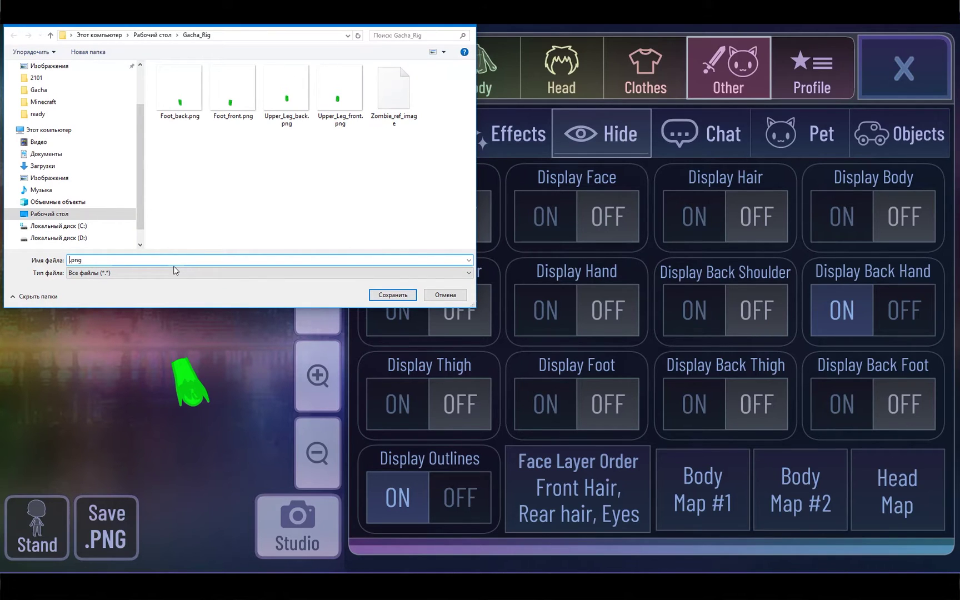
type("Arm_back")
left_click(393, 294)
- Display only the back shoulder and export it as Forearm_back.png in the Gacha_Rig folder
left_click(903, 310)
left_click(694, 310)
left_click(106, 527)
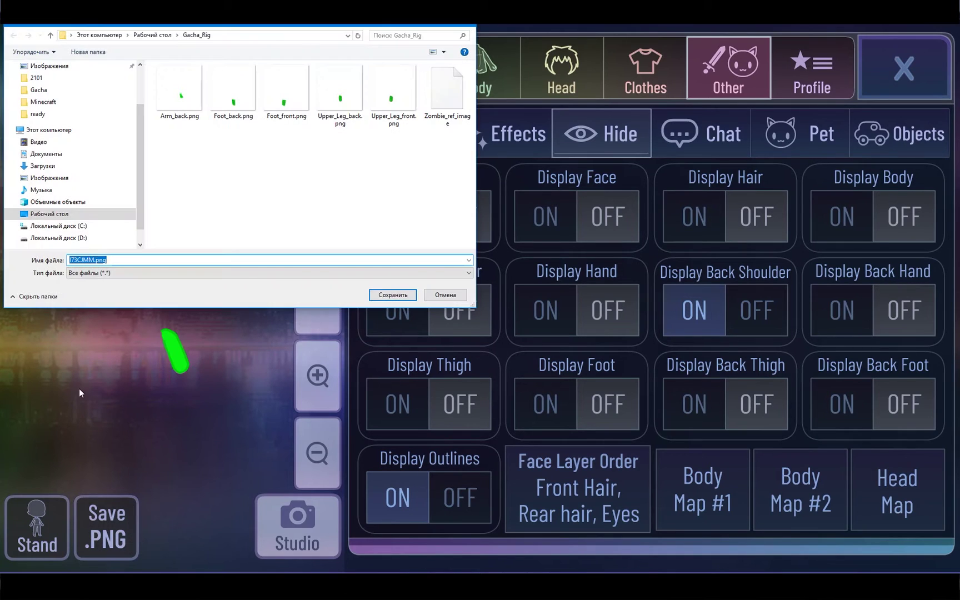
type("Fo")
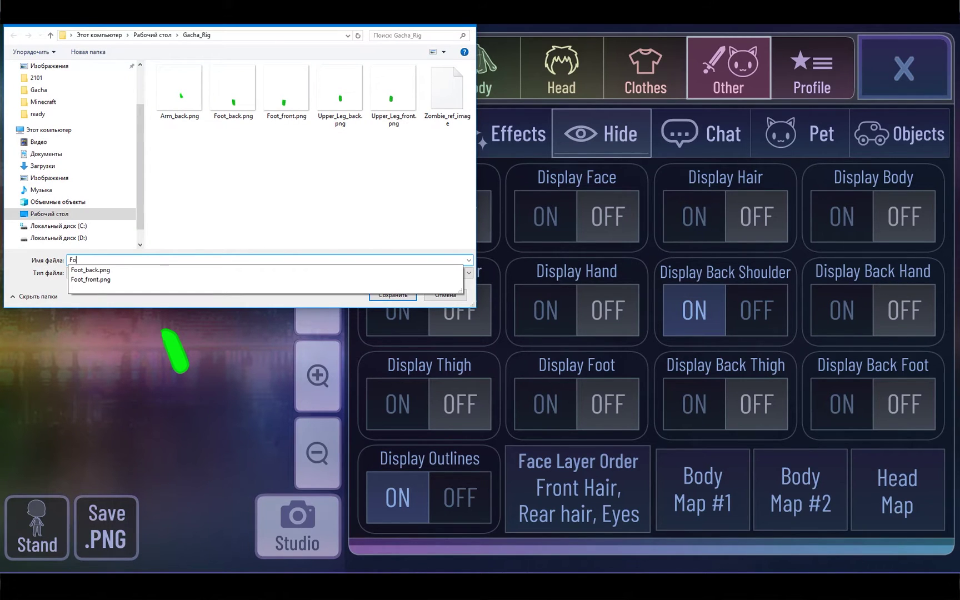
type("rearm_back.png")
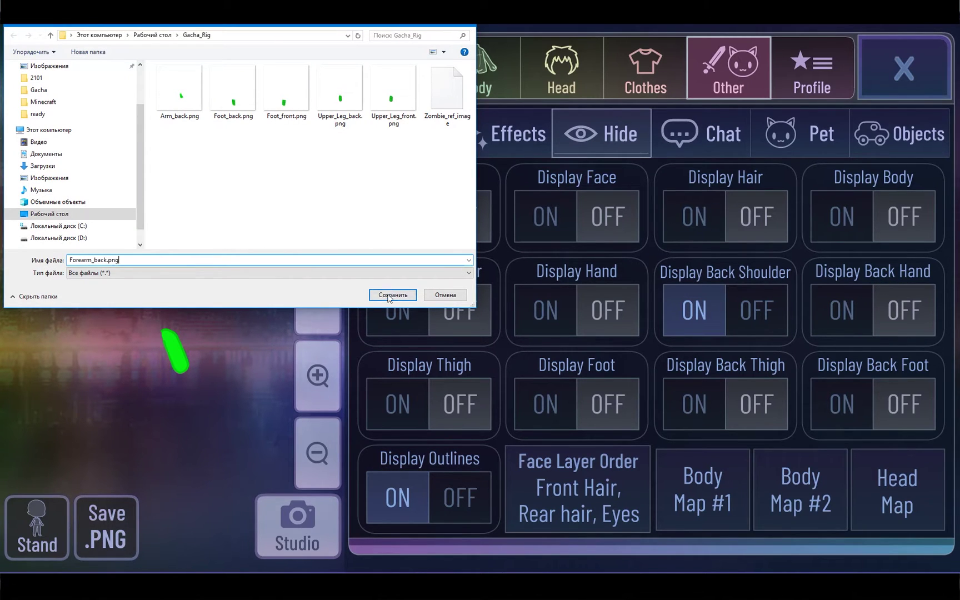
left_click(392, 295)
- Display only the front hand and export it as Arm_front.png, basing the name on Arm_back.png
left_click(756, 310)
left_click(546, 310)
left_click(106, 527)
left_click(180, 92)
left_click_drag(83, 260, 97, 260)
type("front")
left_click(392, 295)
- Display only the front shoulder and export it as Forearm_front.png, basing the name on Forearm_back.png
left_click(592, 317)
left_click(408, 316)
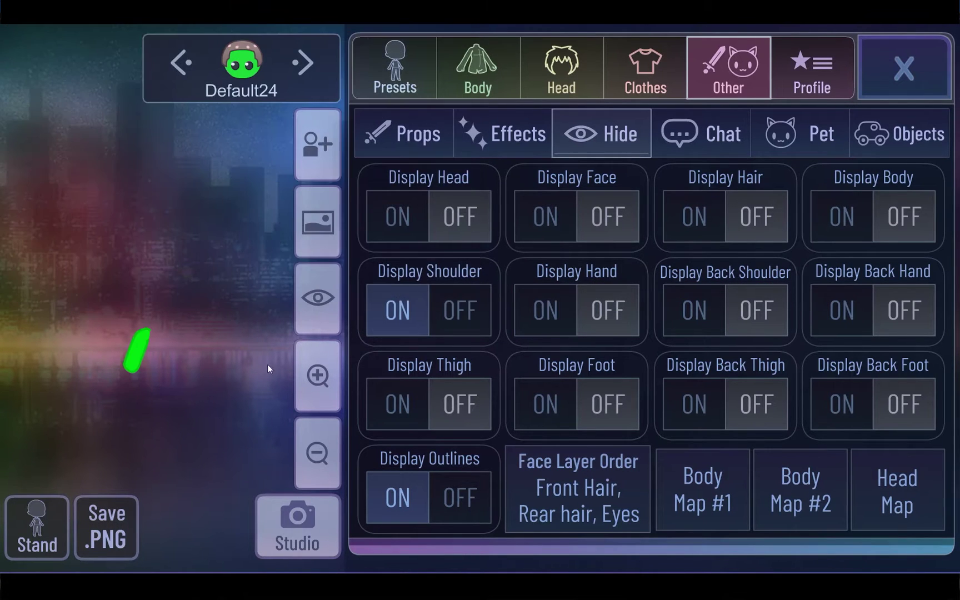
left_click(106, 527)
left_click(393, 92)
double_click(99, 260)
type("front")
left_click(392, 294)
- Display only the body and export it as Body.png in the Gacha_Rig folder
left_click(871, 215)
left_click(98, 538)
left_click(95, 260)
key("BackSpace")
key("BackSpace")
key("BackSpace")
key("BackSpace")
key("BackSpace")
key("BackSpace")
key("BackSpace")
type("Body")
left_click(397, 297)
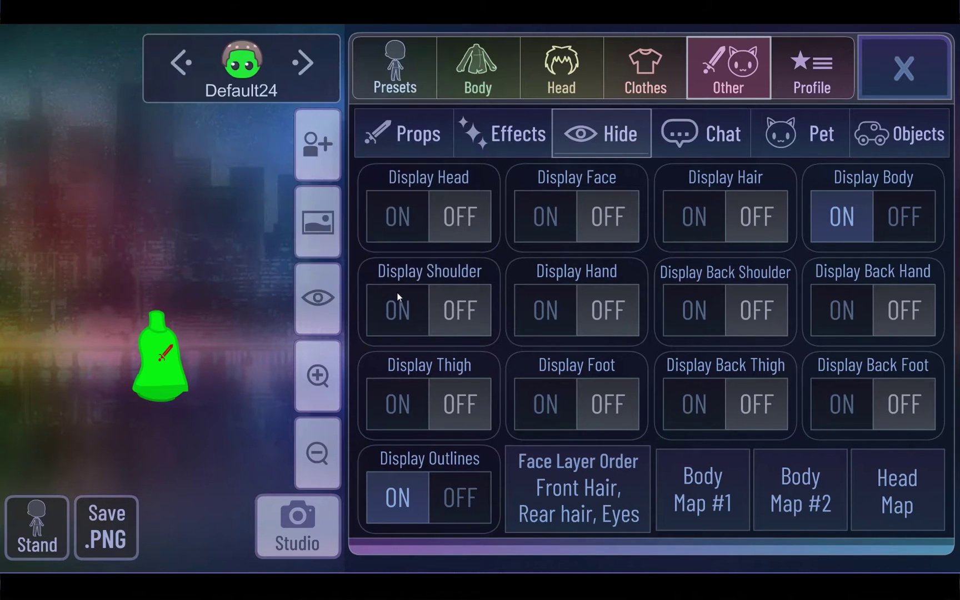
- Hide the body, display the head, face and hair, and export them as Head.png
left_click(904, 216)
left_click(687, 216)
left_click(545, 216)
left_click(422, 216)
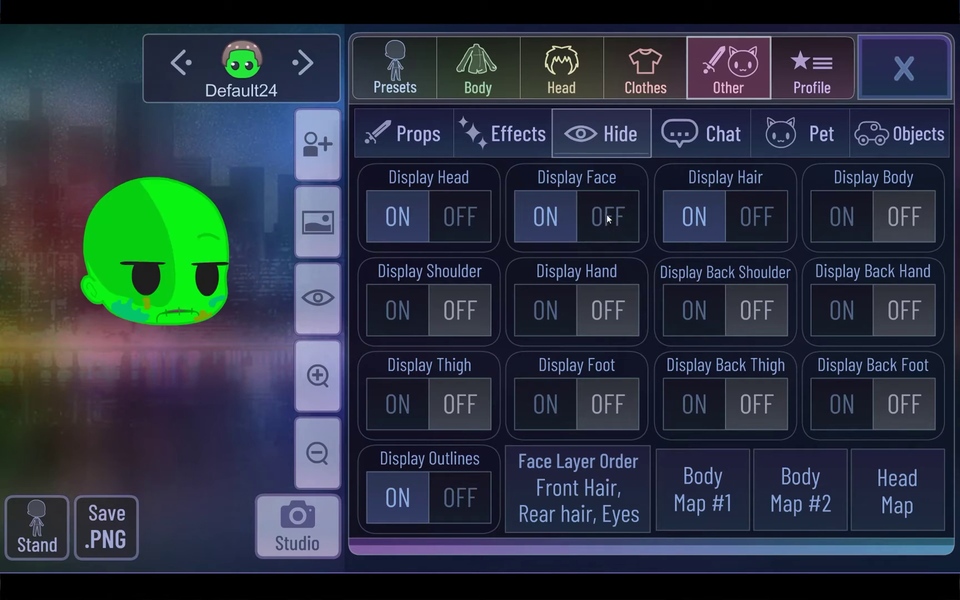
left_click(118, 534)
type("Head.png")
left_click(392, 294)
- Turn off the face display and export the faceless head as Head_eyes.png in the Gacha_Rig folder
left_click(609, 226)
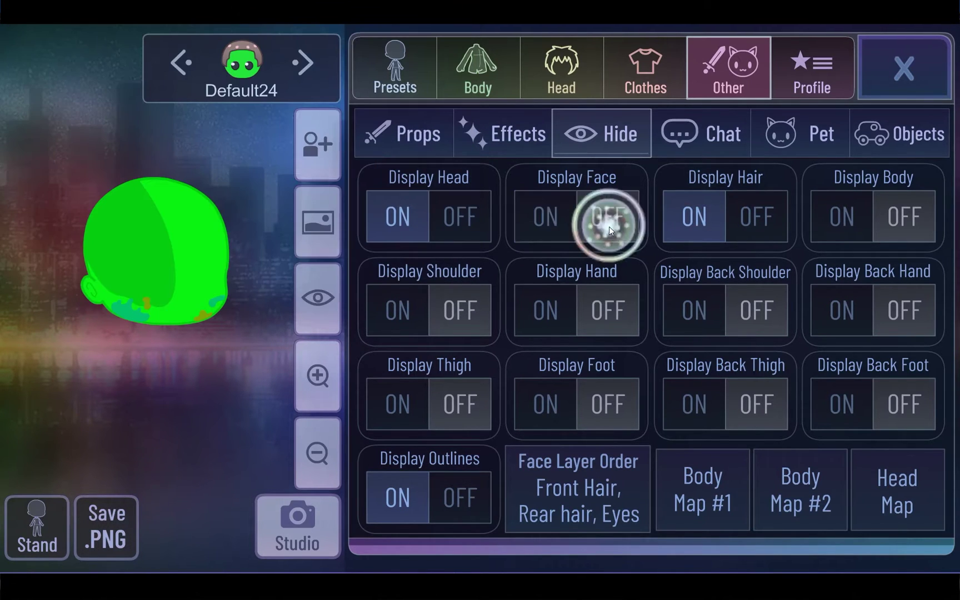
left_click(118, 518)
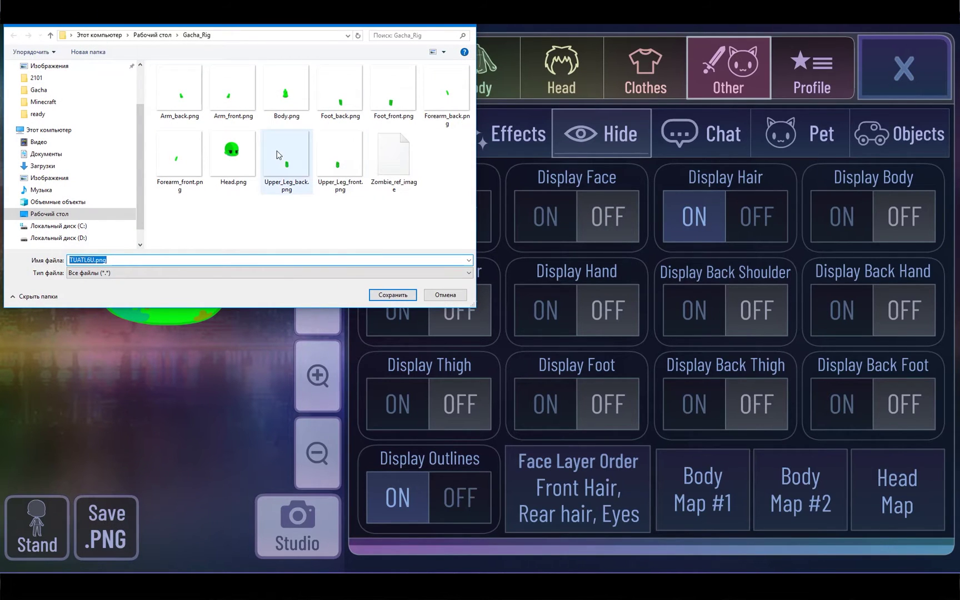
left_click(232, 173)
left_click(81, 260)
left_click(82, 260)
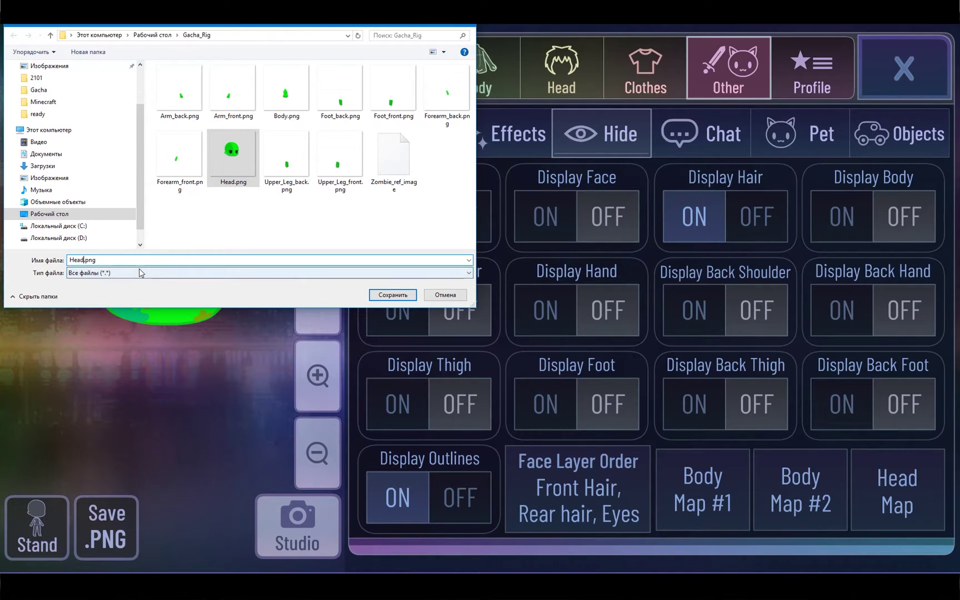
type("_eyes")
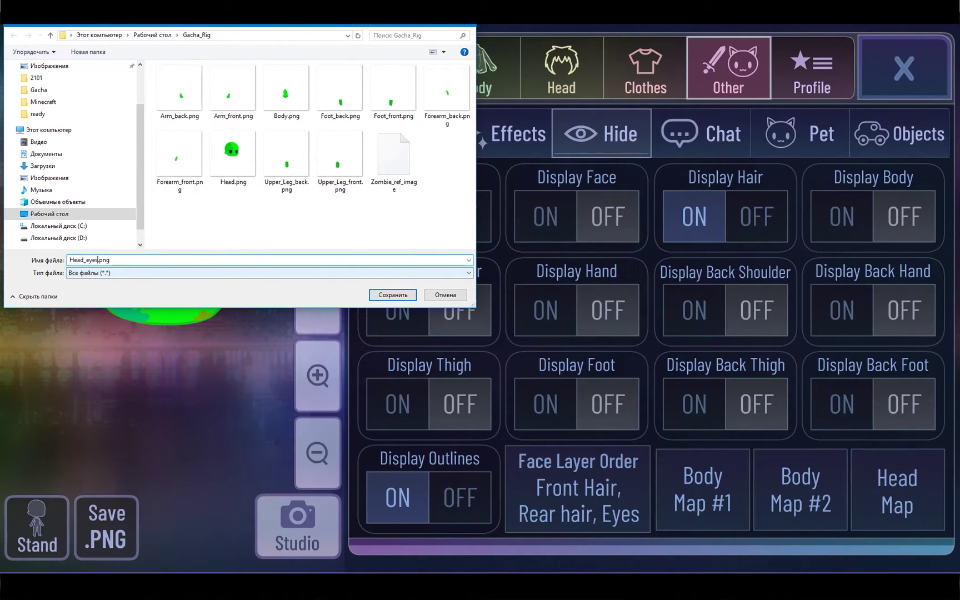
left_click(390, 298)
- Turn the display of the face, body, shoulders, hands, thighs and feet back on to show the whole character
left_click(537, 219)
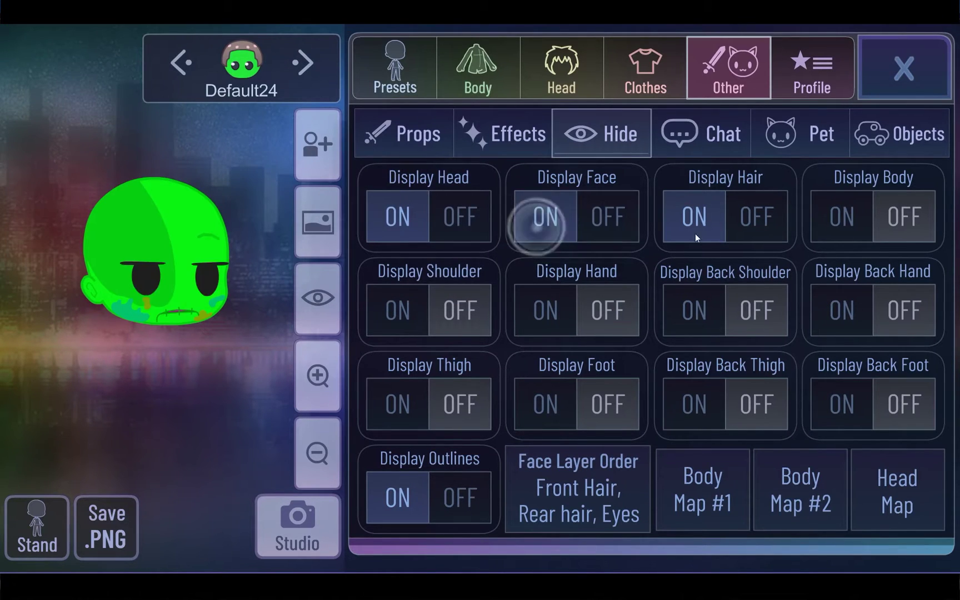
left_click(827, 215)
left_click(844, 307)
left_click(687, 314)
left_click(534, 311)
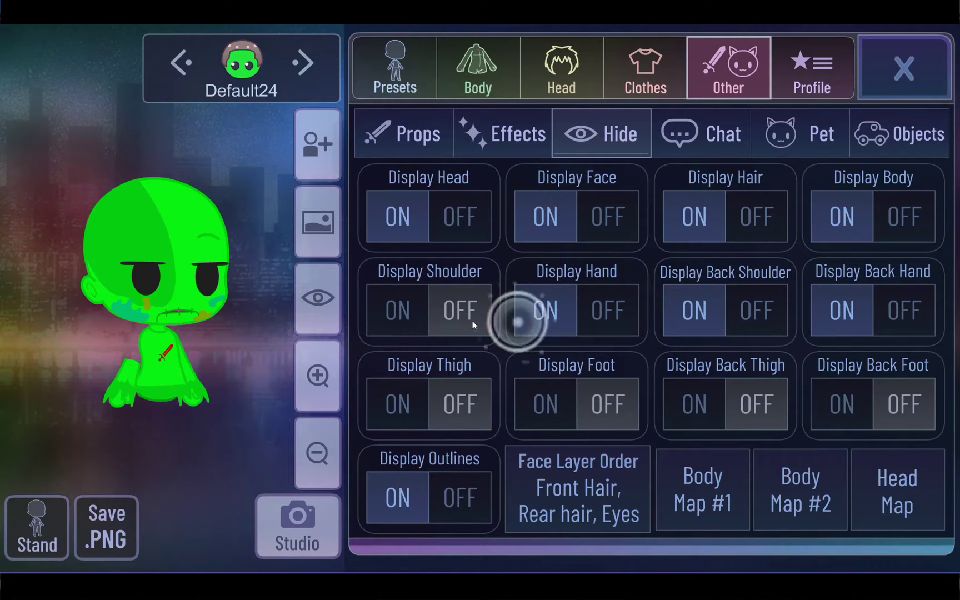
left_click(392, 311)
left_click(397, 401)
left_click(538, 403)
left_click(691, 408)
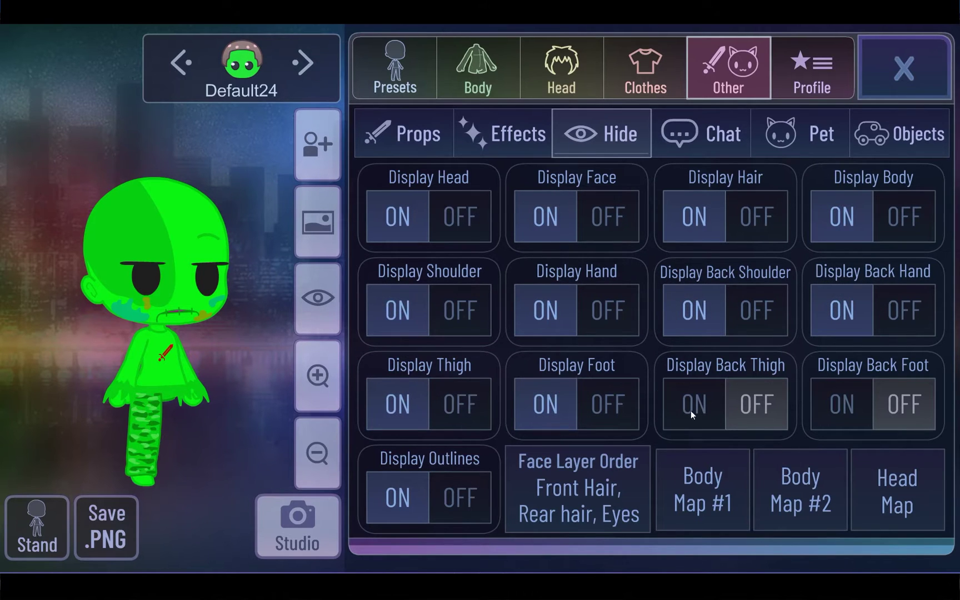
left_click(855, 402)
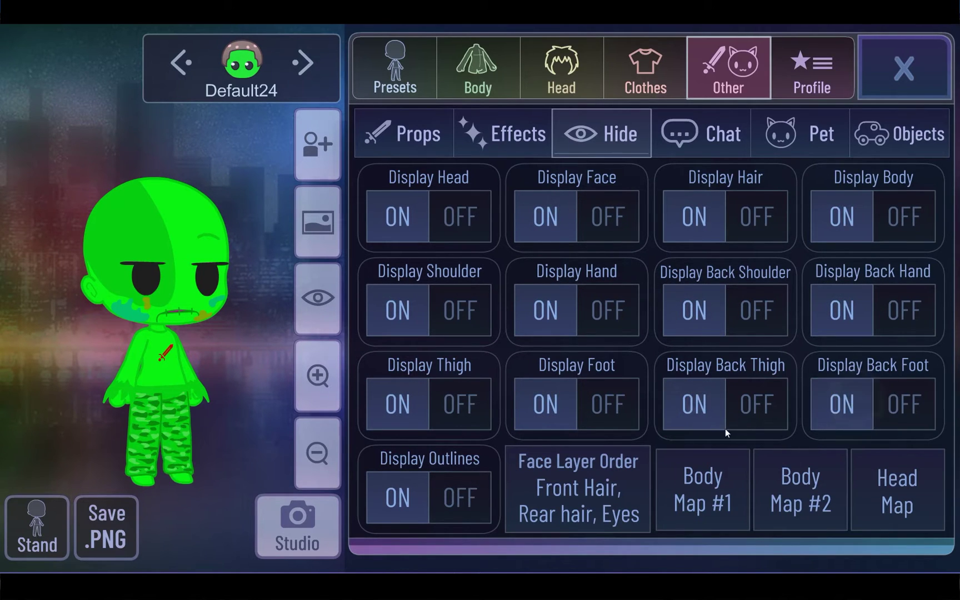
- Export the complete shadowless character as Zombie_ref.png in the Gacha_Rig folder
left_click(96, 521)
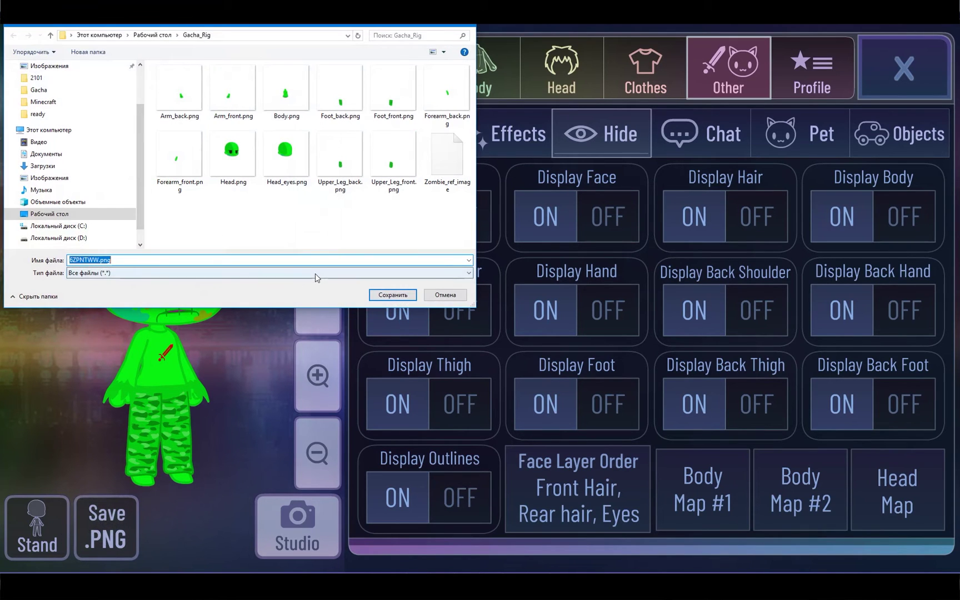
left_click(96, 259)
left_click_drag(97, 259, 32, 263)
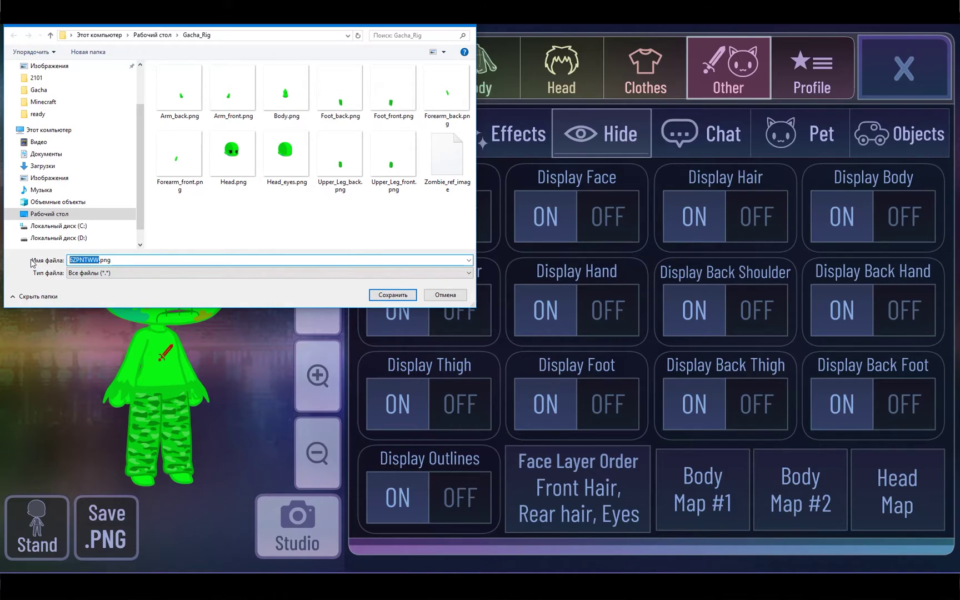
type("Zombie_ref")
left_click(392, 298)
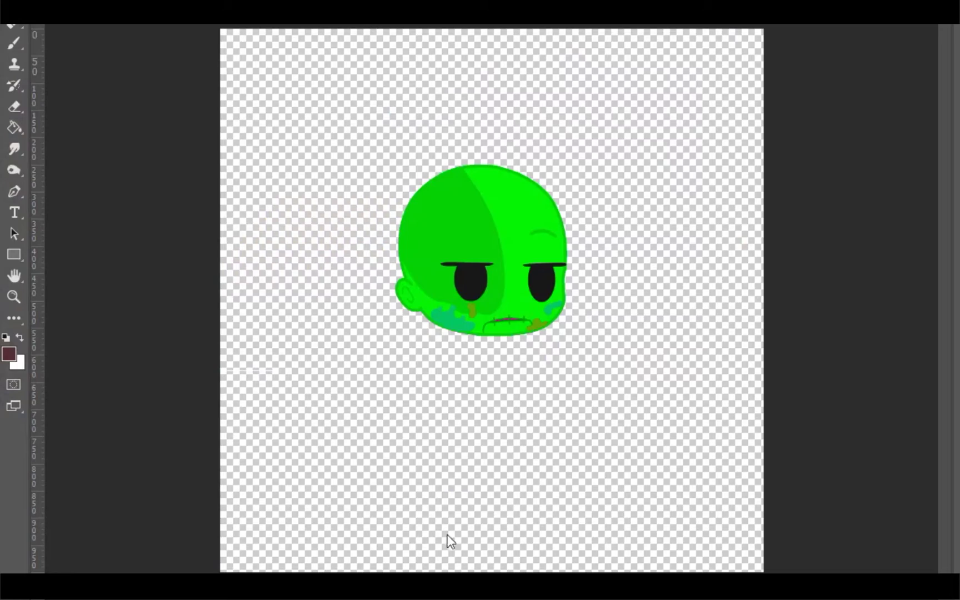
- In Photoshop, select both green skin areas of the head image with the Magic Wand, delete them and deselect
key("w")
left_click(521, 218)
left_click(478, 244, "shift")
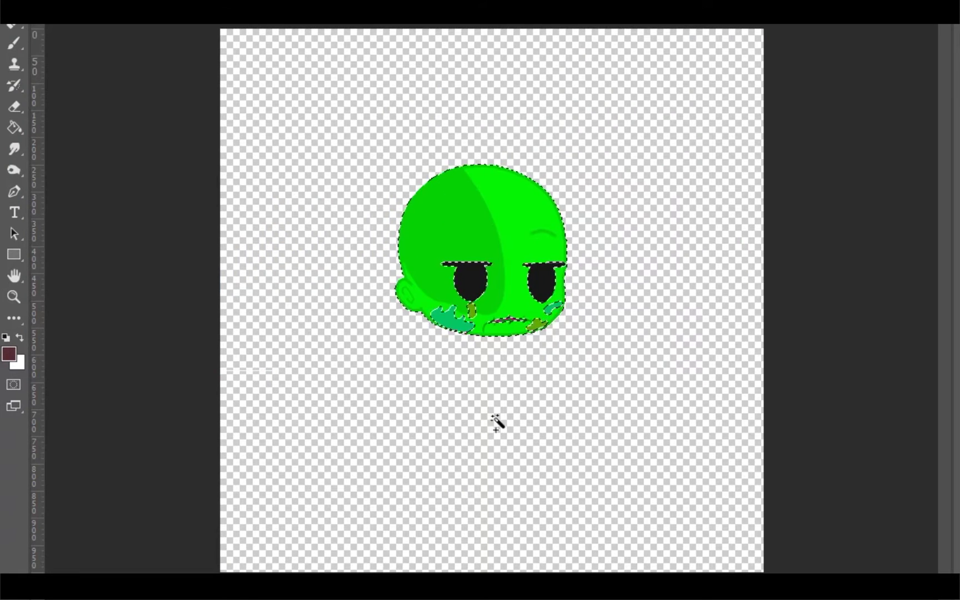
key("Delete")
key("ctrl+d")
- Delete the leftover mouth and coloured face marks with rectangular selections, leaving only the two eyes
key("m")
left_click_drag(618, 412, 306, 305)
key("Delete")
left_click_drag(608, 352, 553, 300)
key("Delete")
key("ctrl+d")
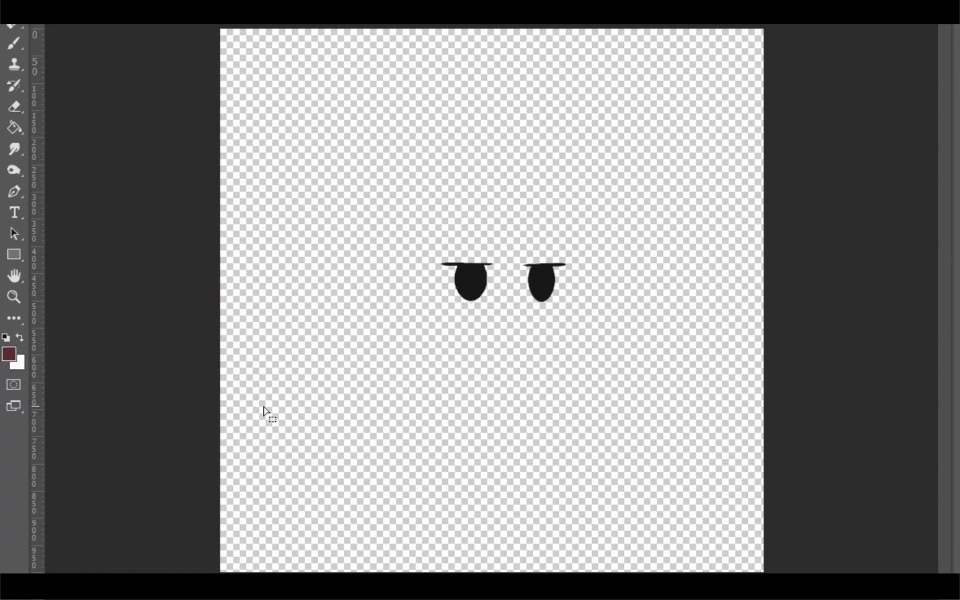
left_click(540, 134)
key("ctrl+d")
left_click_drag(693, 507, 264, 302)
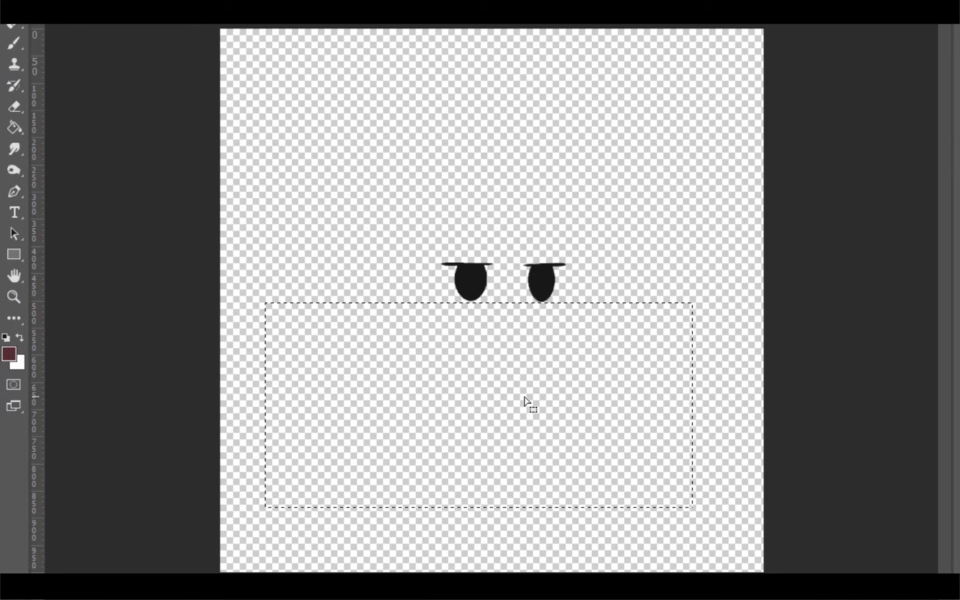
key("ctrl+d")
- Crop the canvas tightly around the two eyes
key("c")
left_click_drag(756, 570, 671, 442)
left_click_drag(313, 159, 422, 270)
left_click_drag(561, 330, 555, 329)
key("Return")
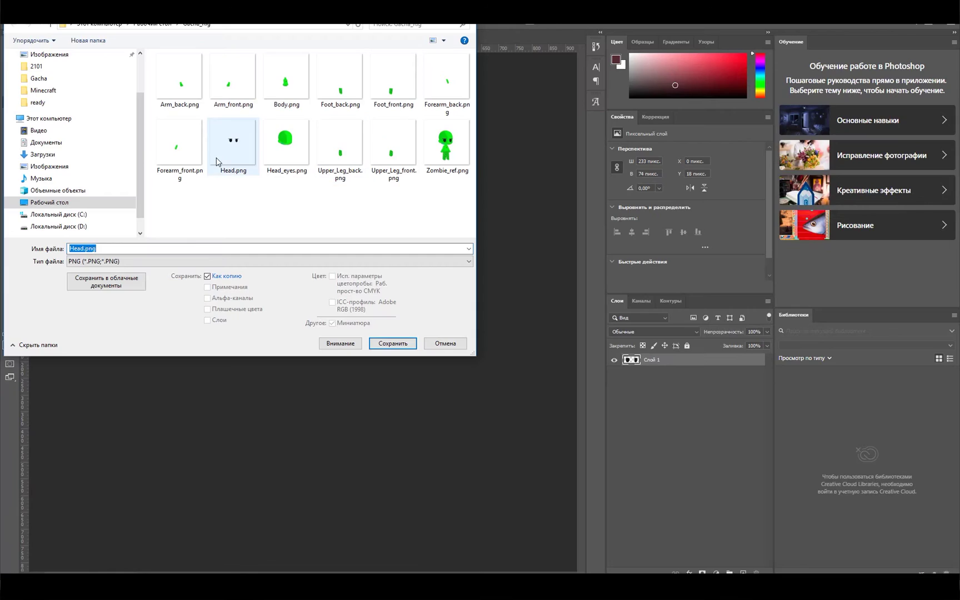
- Save the cropped image as a PNG copy named Eyes in the Gacha_Rig folder
left_click(218, 158)
left_click_drag(83, 248, 69, 249)
type("Eyes")
left_click(393, 343)
- In the web browser, search Google for "blender download" and download Blender 3.0 for Windows from blender.org
left_click(397, 223)
type("ble")
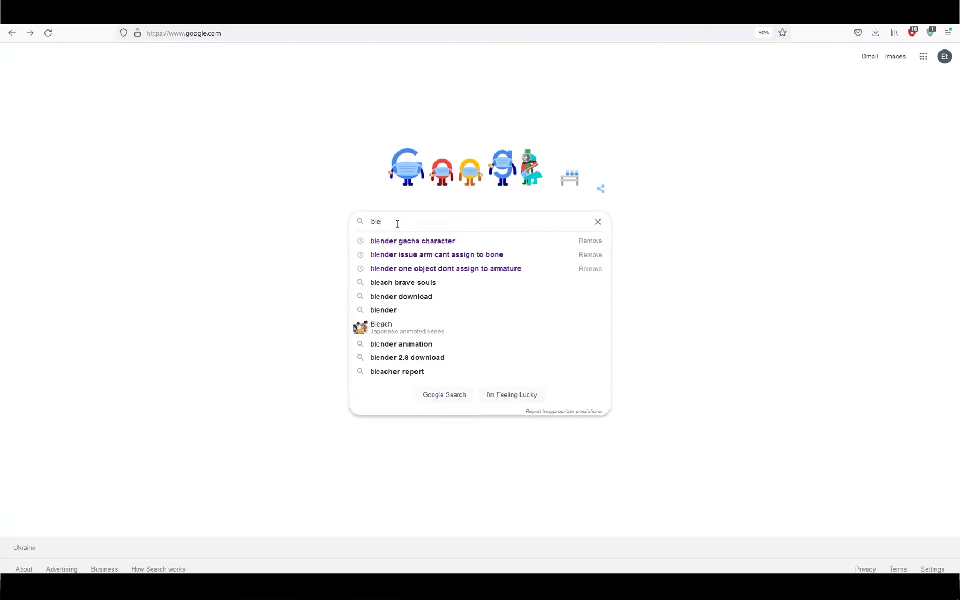
type("nder")
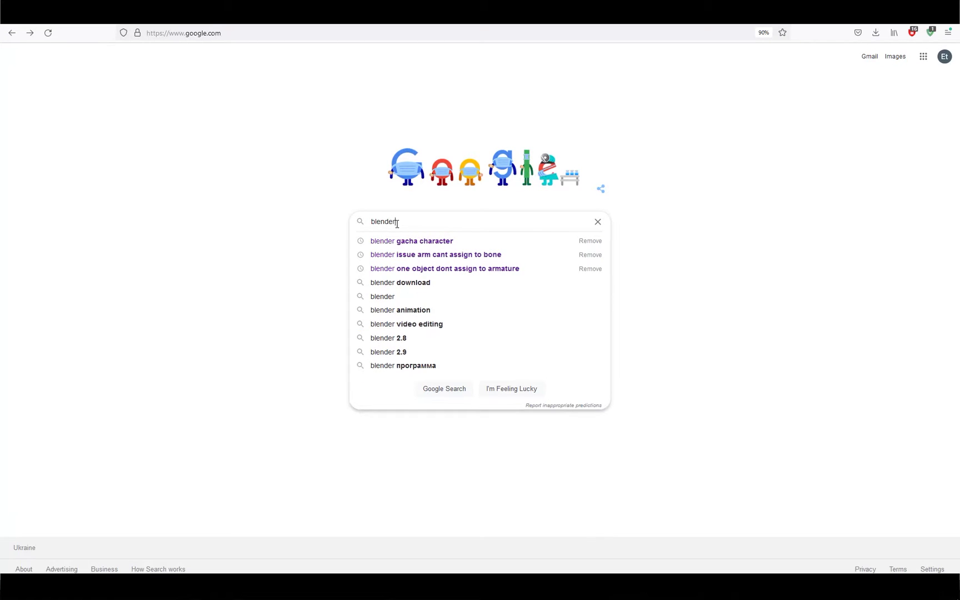
type(" download")
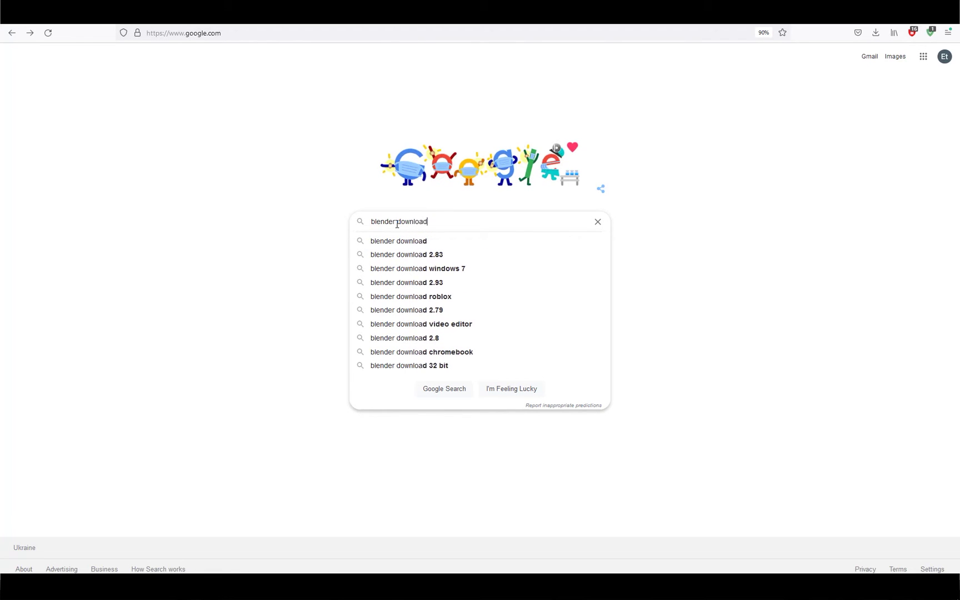
key("Return")
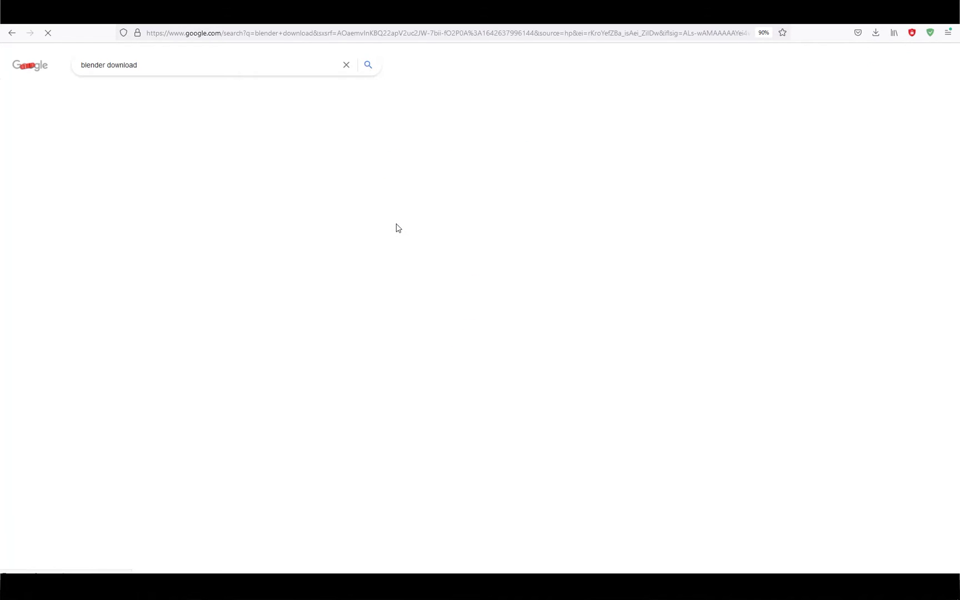
left_click(114, 143)
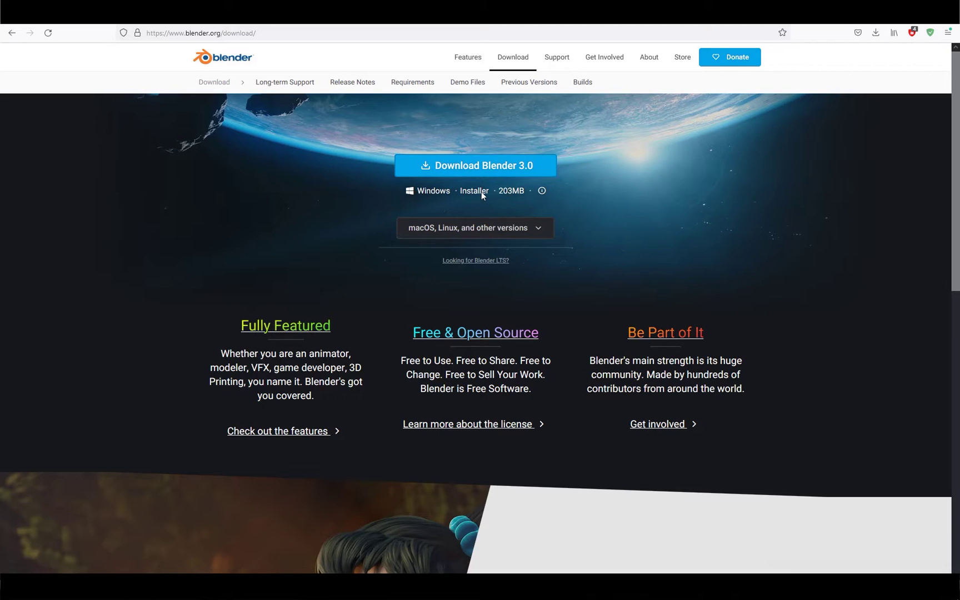
left_click(439, 165)
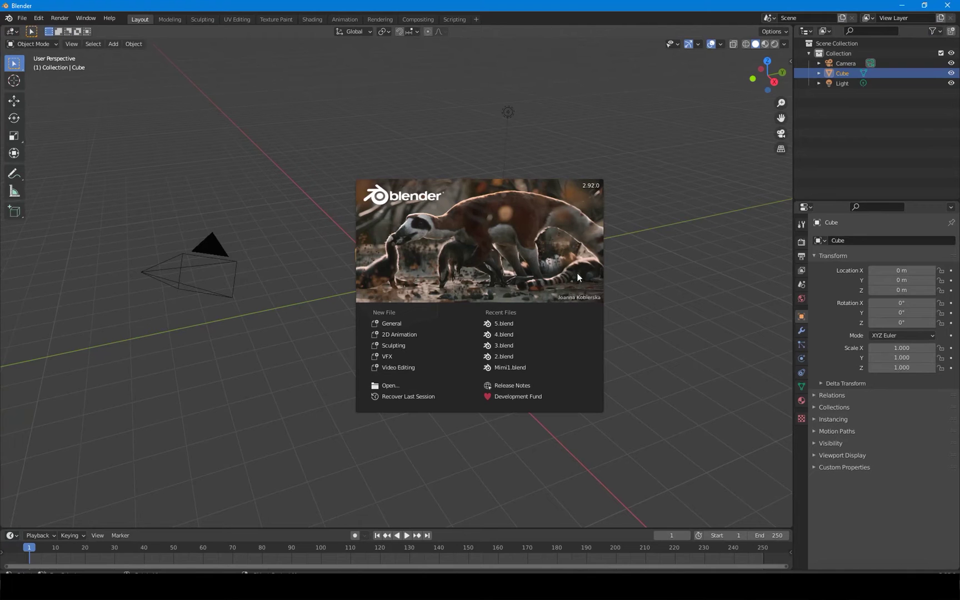
- In Blender, dismiss the splash screen and delete the default cube and light, keeping the camera
left_click(629, 270)
left_click(390, 368)
left_click(392, 303)
key("Delete")
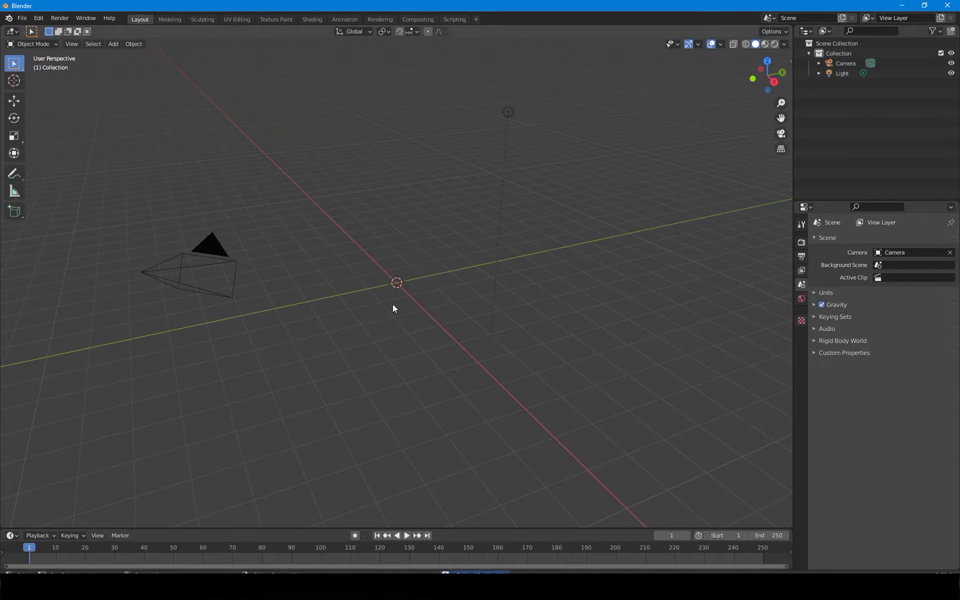
left_click_drag(602, 148, 468, 78)
key("Delete")
left_click(21, 19)
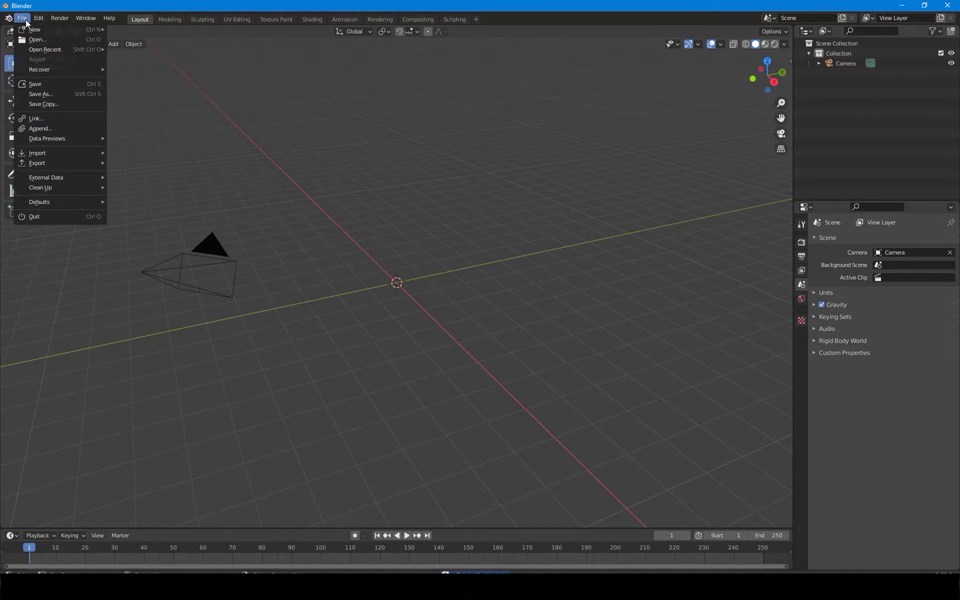
mouse_move(38, 17)
left_click(84, 161)
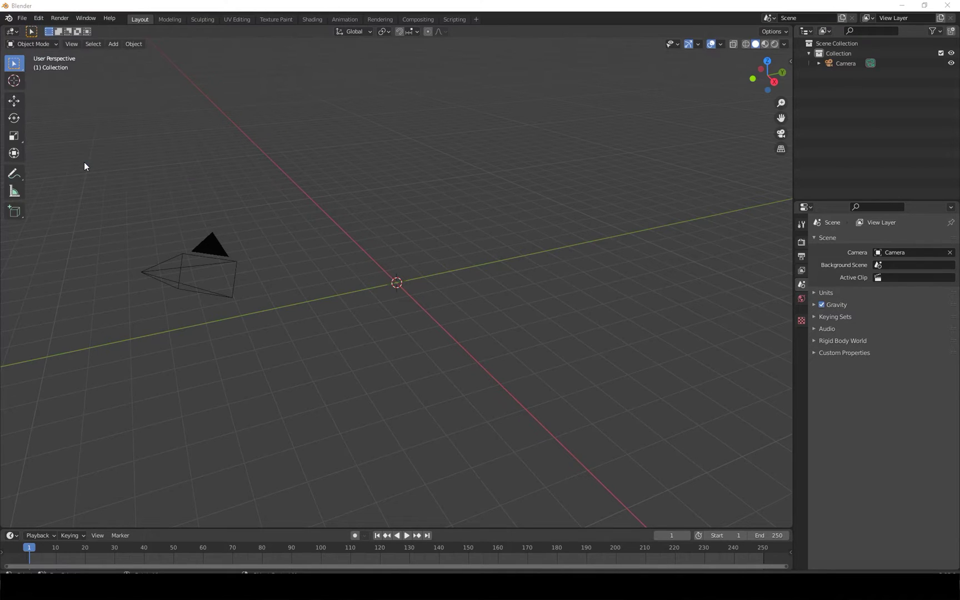
left_click_drag(488, 40, 385, 90)
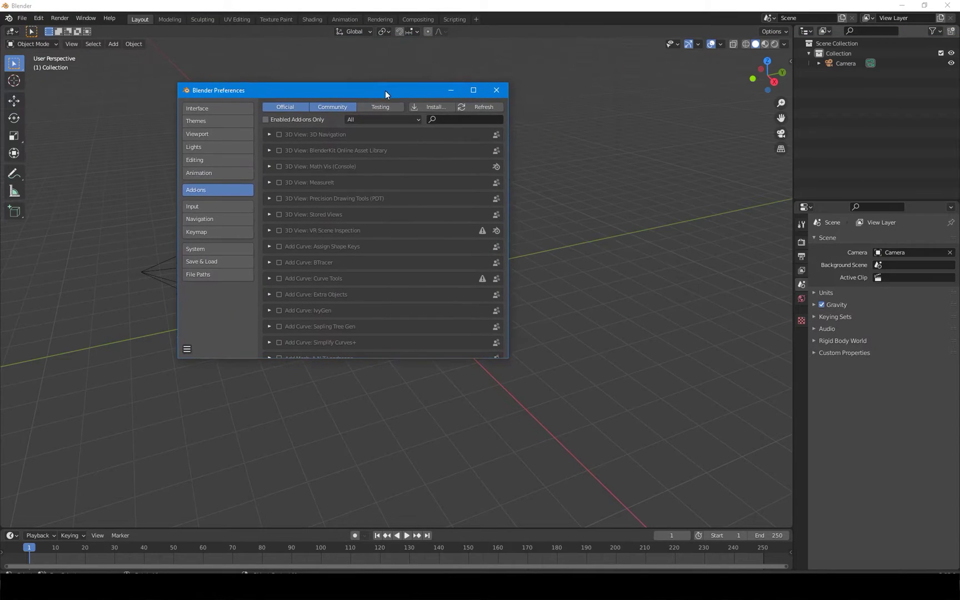
left_click(496, 89)
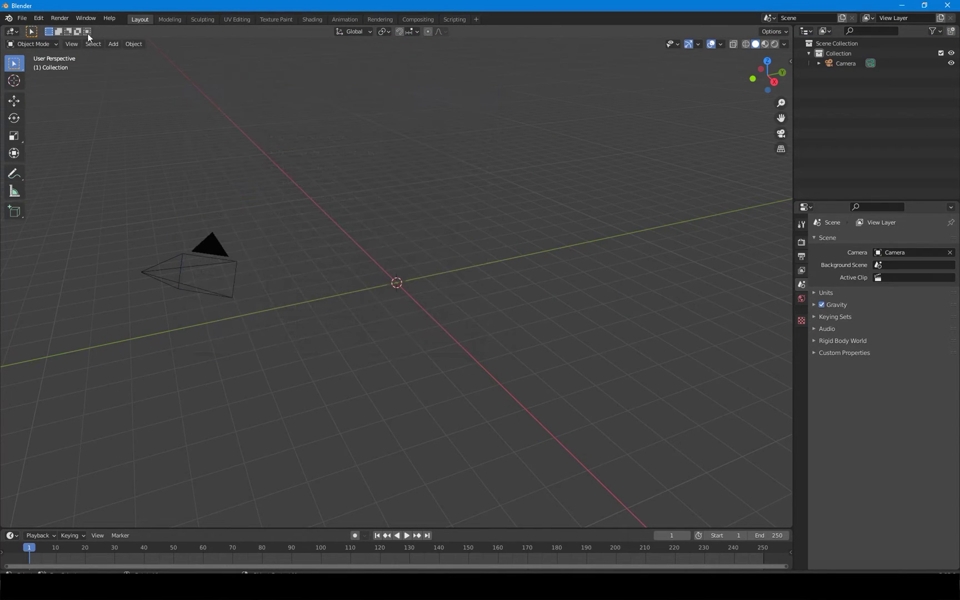
- Search the add-ons in the preferences for "image" and enable Import-Export: Import Images as Planes
left_click(44, 19)
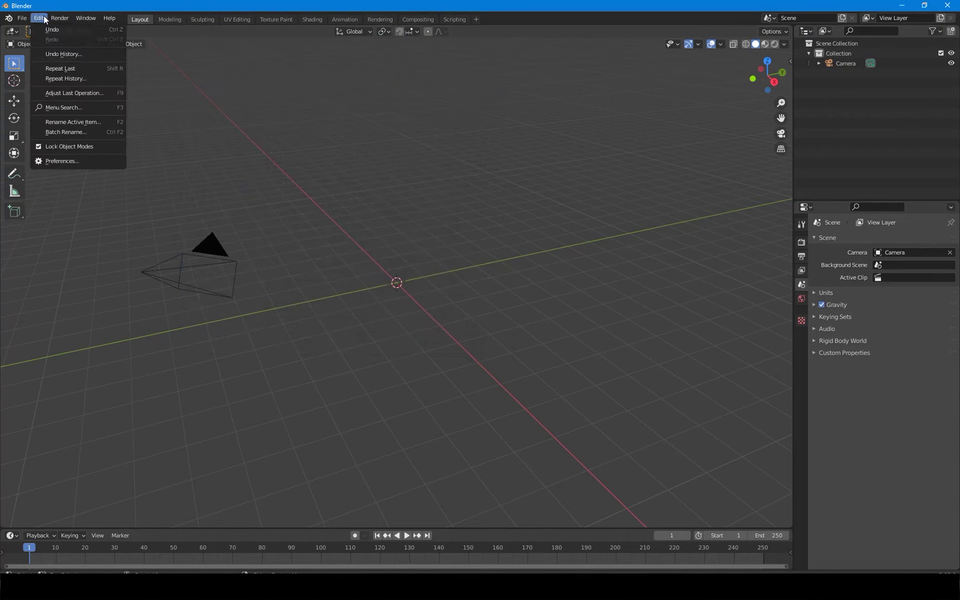
left_click(51, 160)
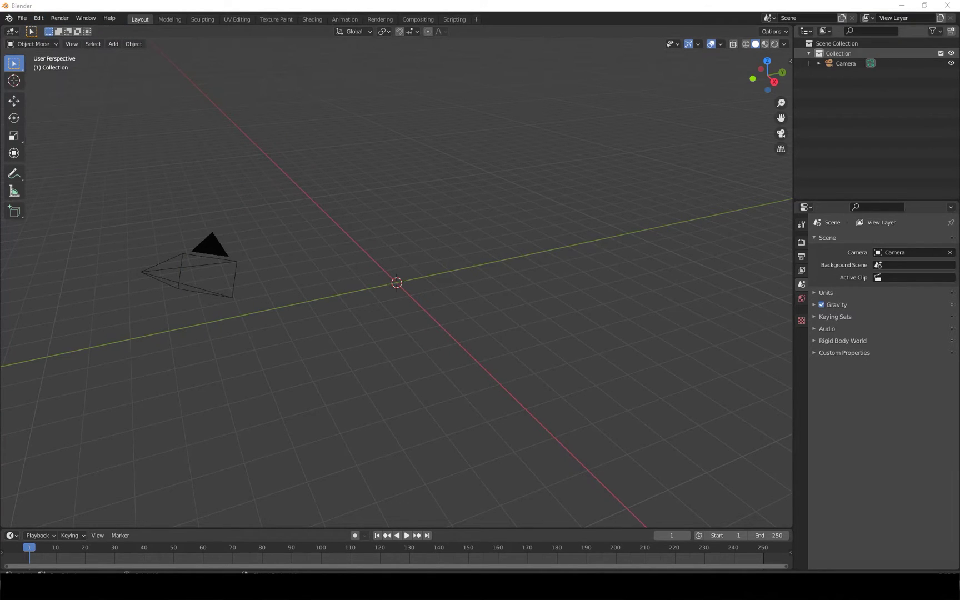
left_click_drag(104, 119, 103, 121)
left_click(321, 142)
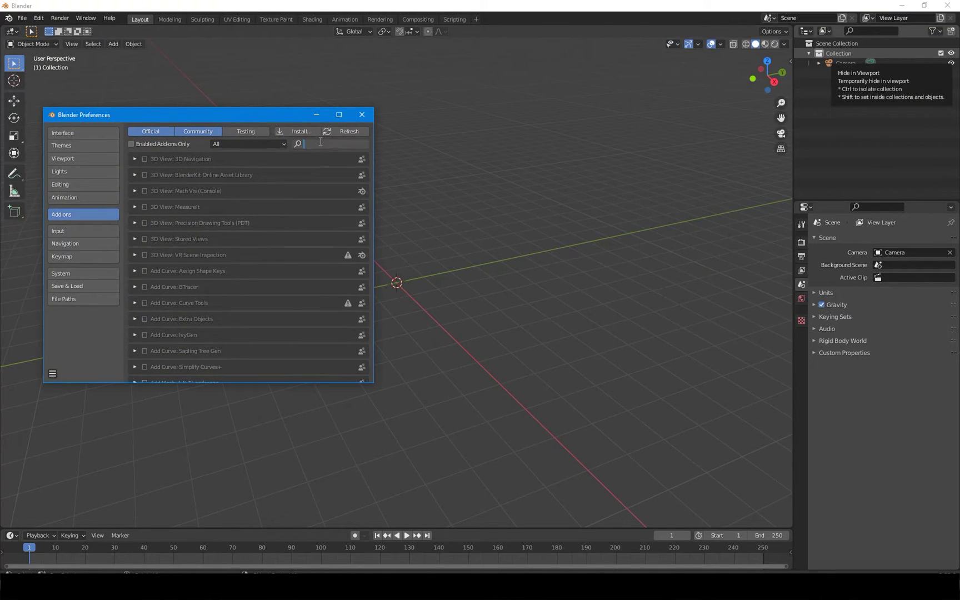
type("image")
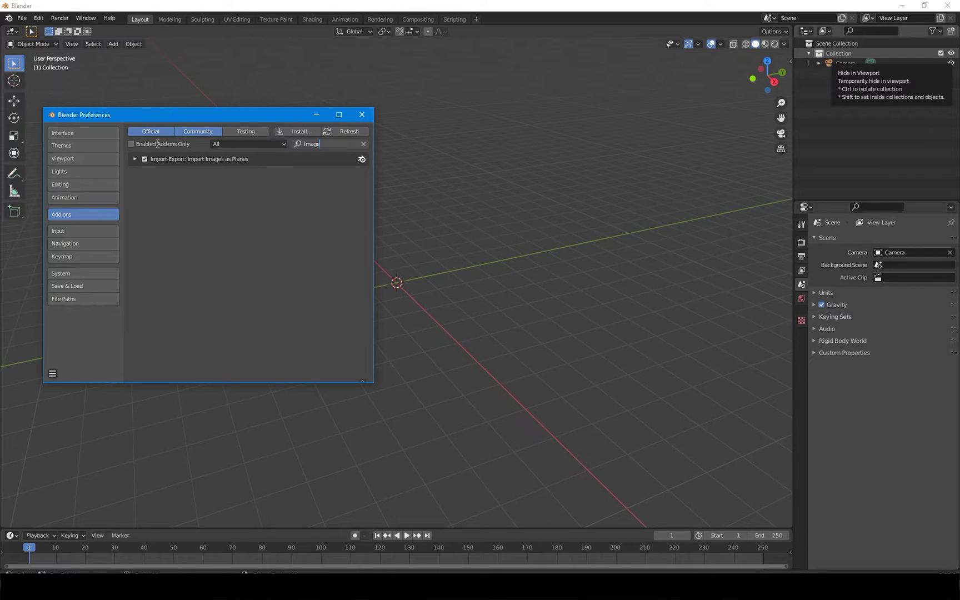
left_click(144, 159)
left_click(144, 159)
left_click(144, 159)
- Save the Blender preferences and close the preferences window
left_click(52, 374)
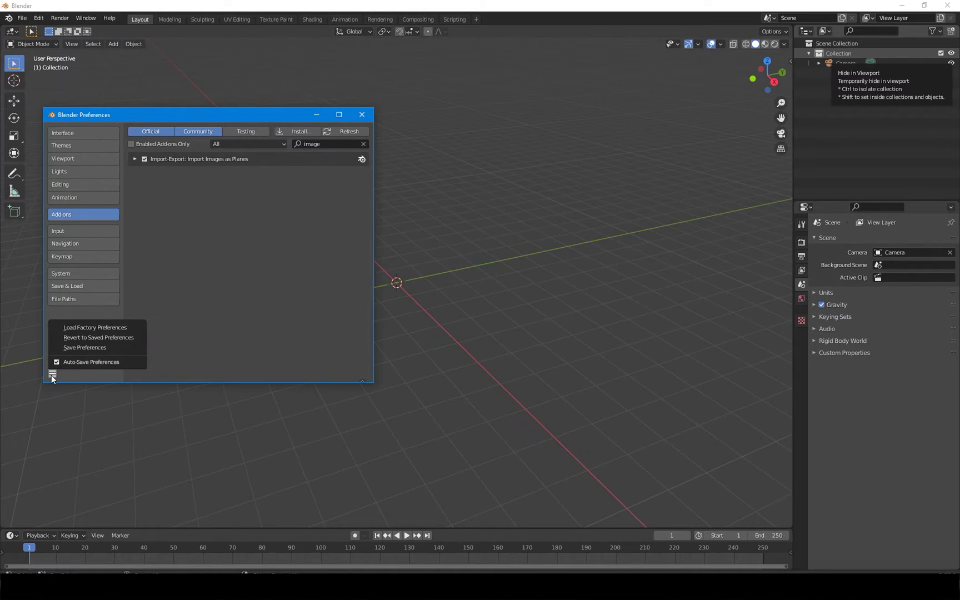
left_click(77, 346)
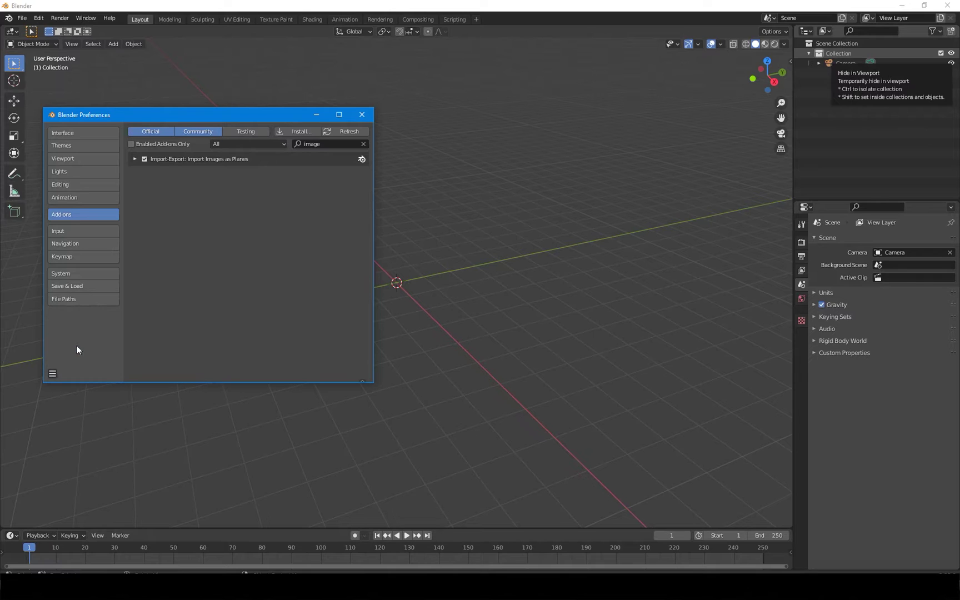
left_click(360, 118)
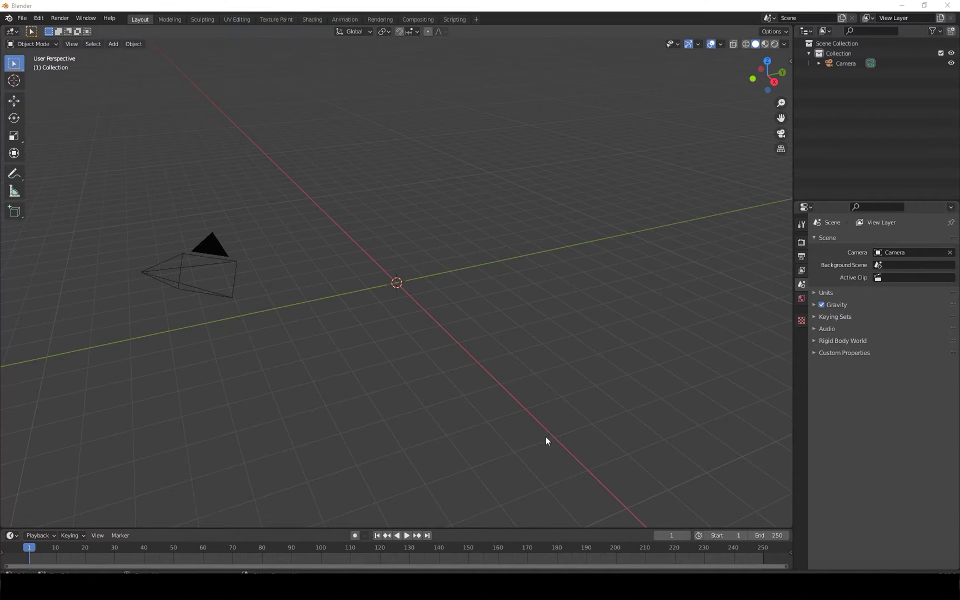
scroll(441, 391, "down", 3)
scroll(363, 233, "up", 4)
scroll(445, 374, "down", 1)
middle_click_drag(445, 379, 406, 303)
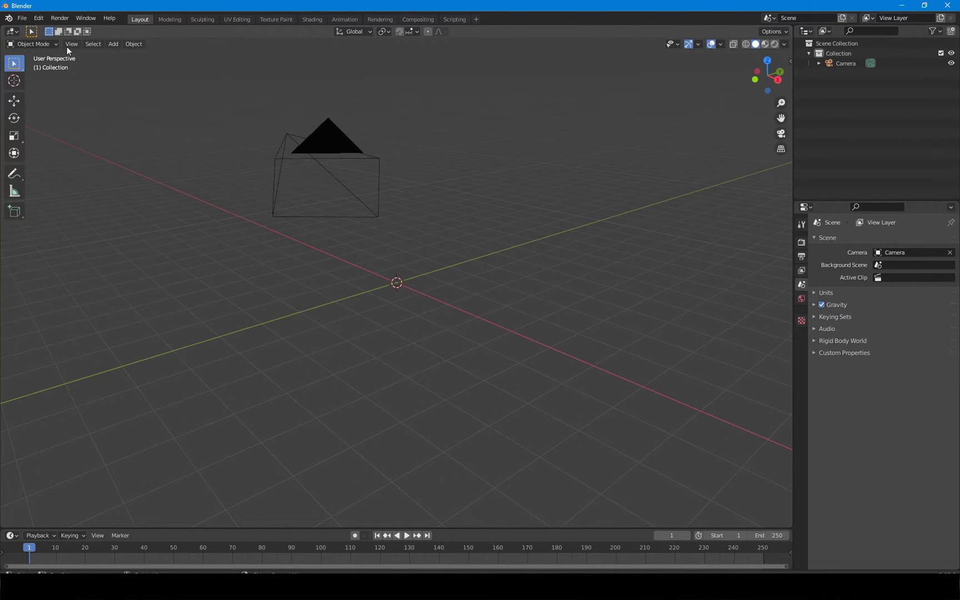
- Import all PNG files in the Gacha_Rig folder, from Arm_back.png to Zombie_ref.png, with Images as Planes
left_click(22, 19)
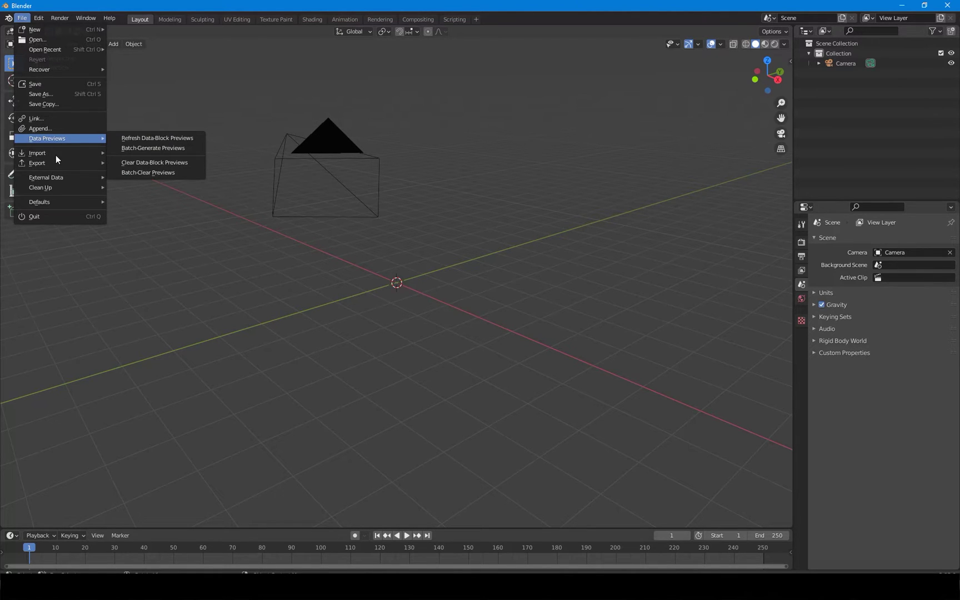
mouse_move(25, 151)
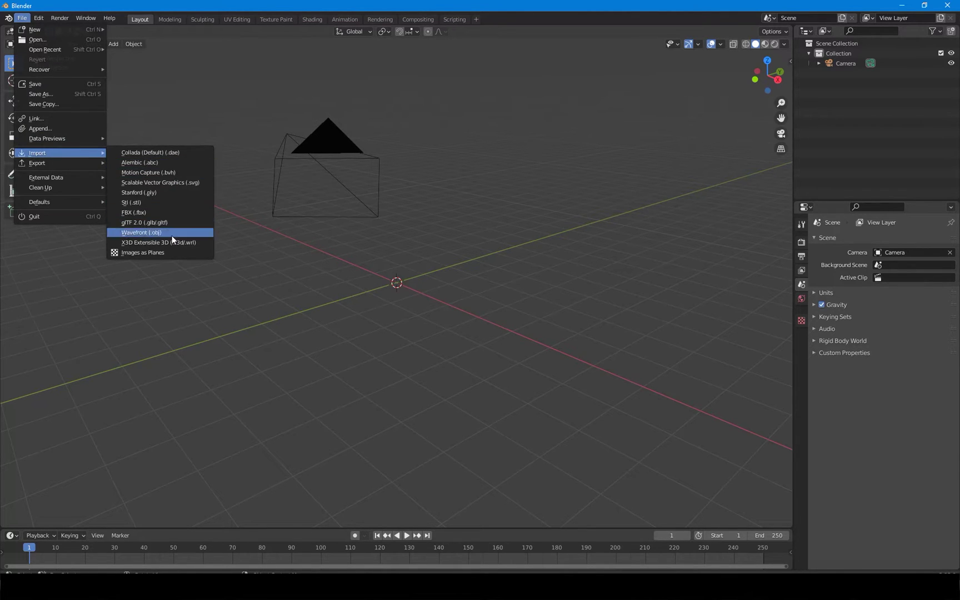
left_click(160, 253)
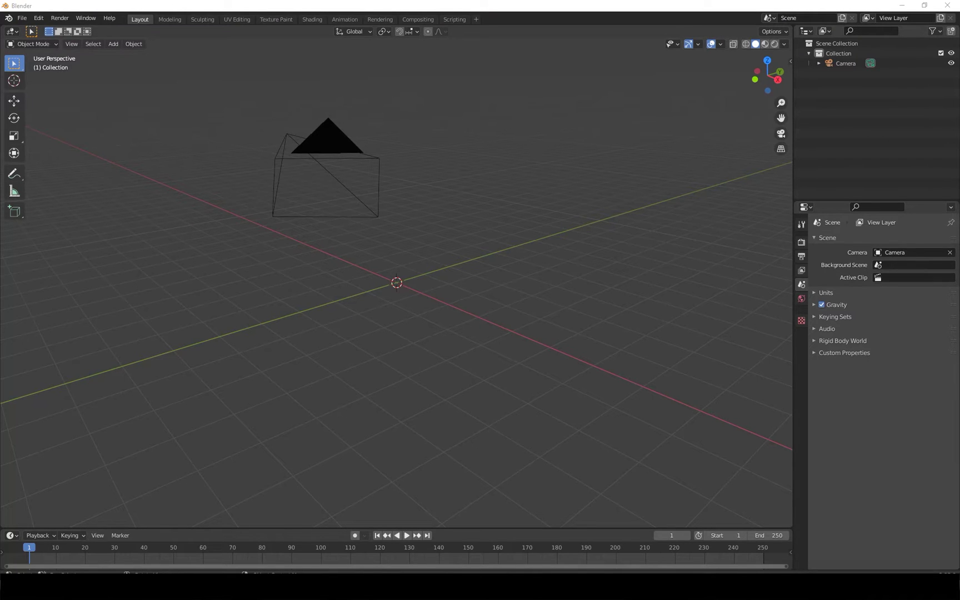
left_click_drag(848, 152, 135, 107)
double_click(248, 175)
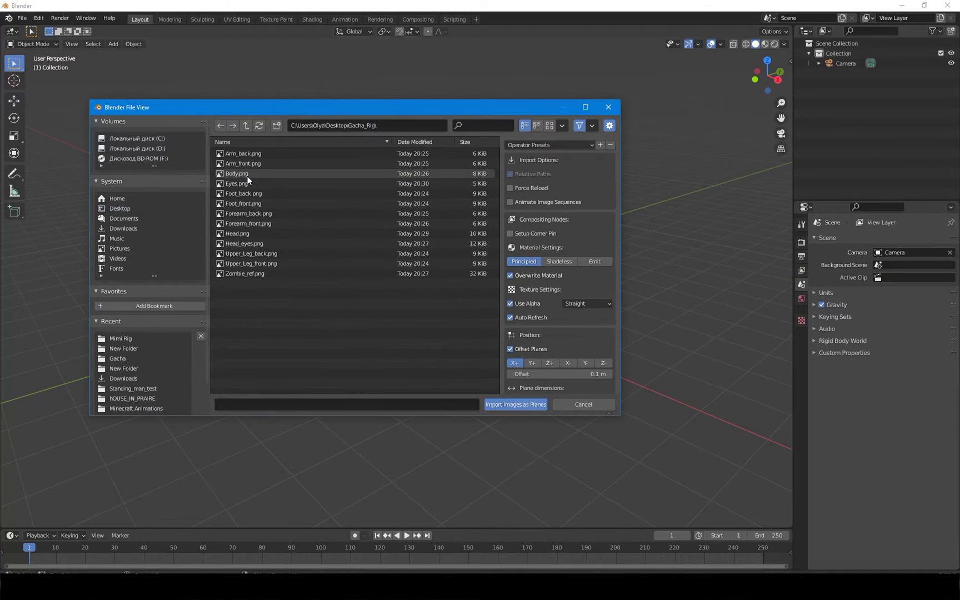
left_click(269, 148)
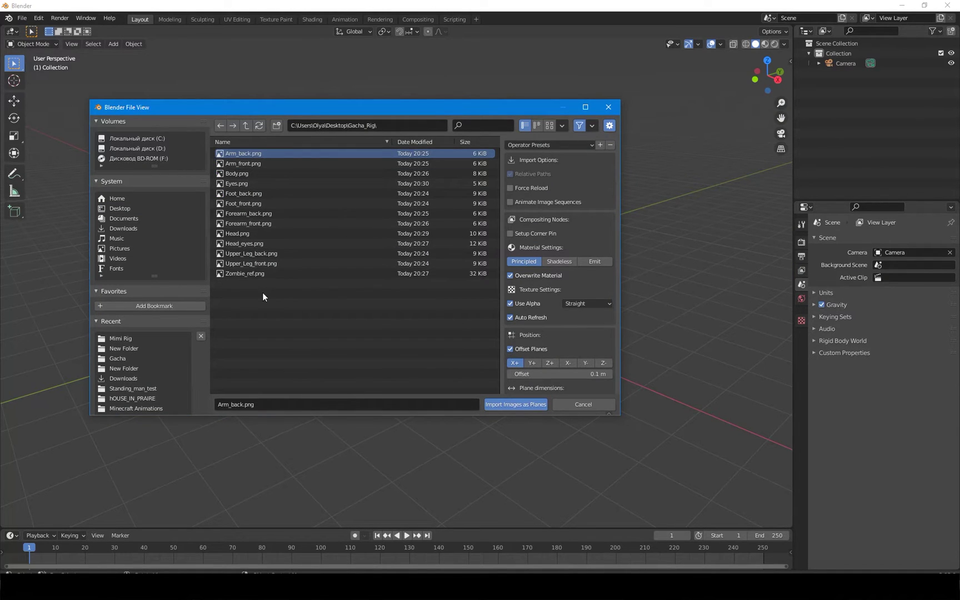
left_click(250, 275, "shift")
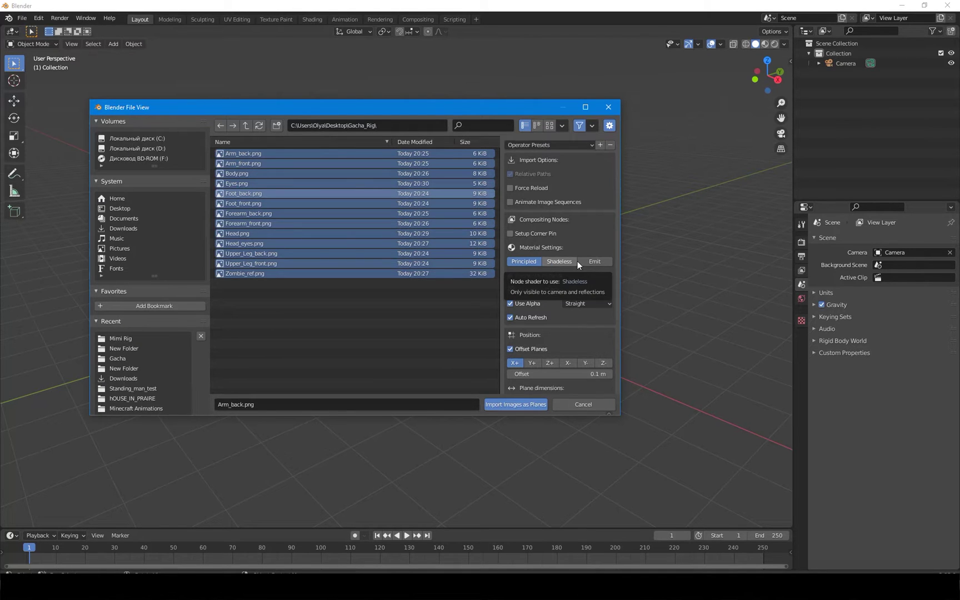
left_click(515, 404)
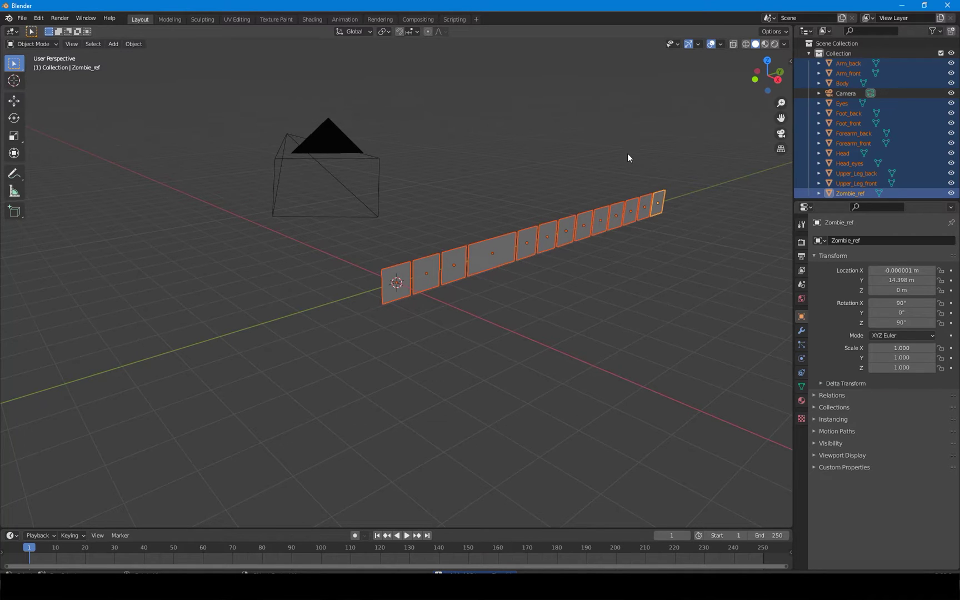
- Switch to the right orthographic view and display the image planes with Material Preview shading
key("ctrl+KP_1")
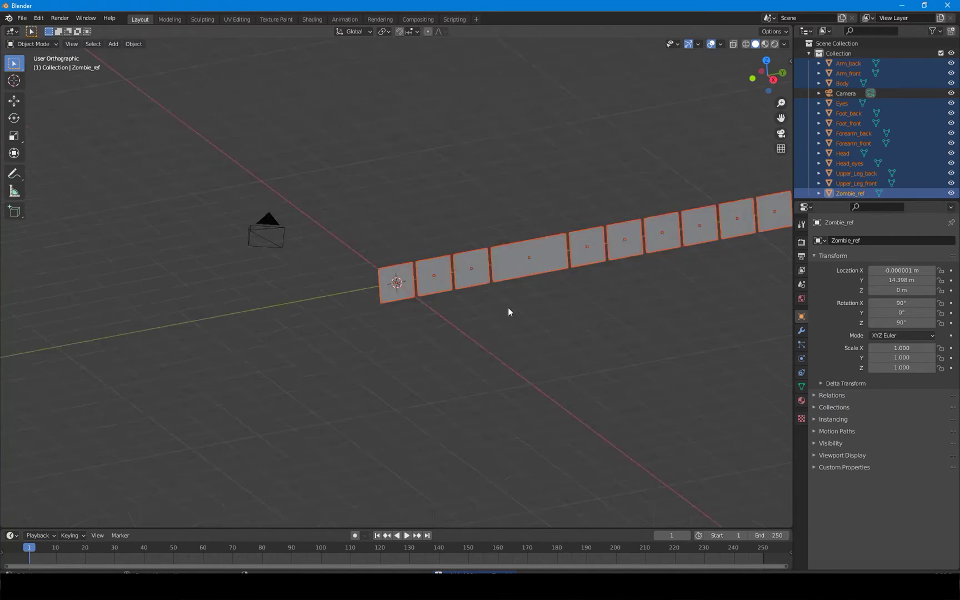
key("KP_3")
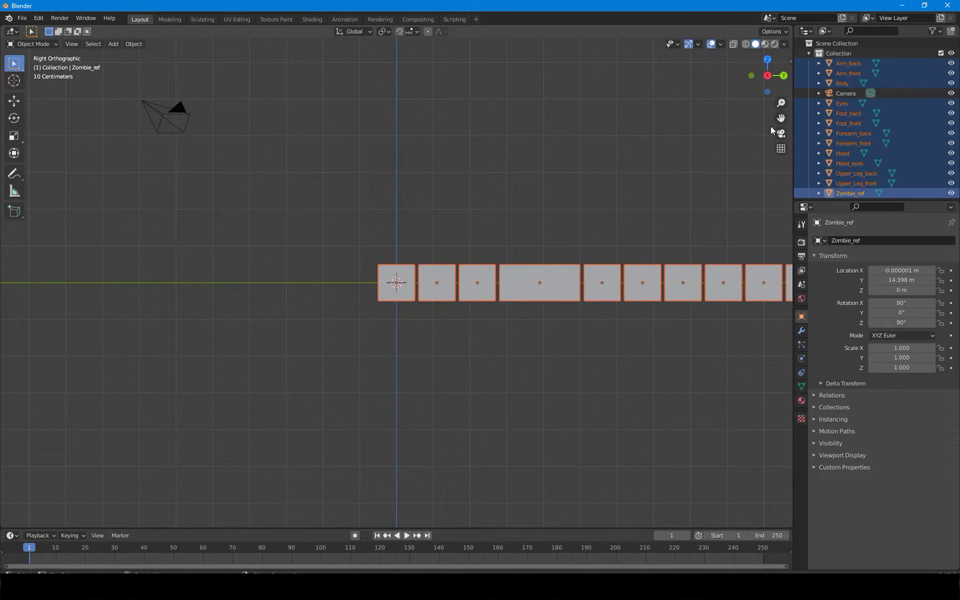
left_click(766, 44)
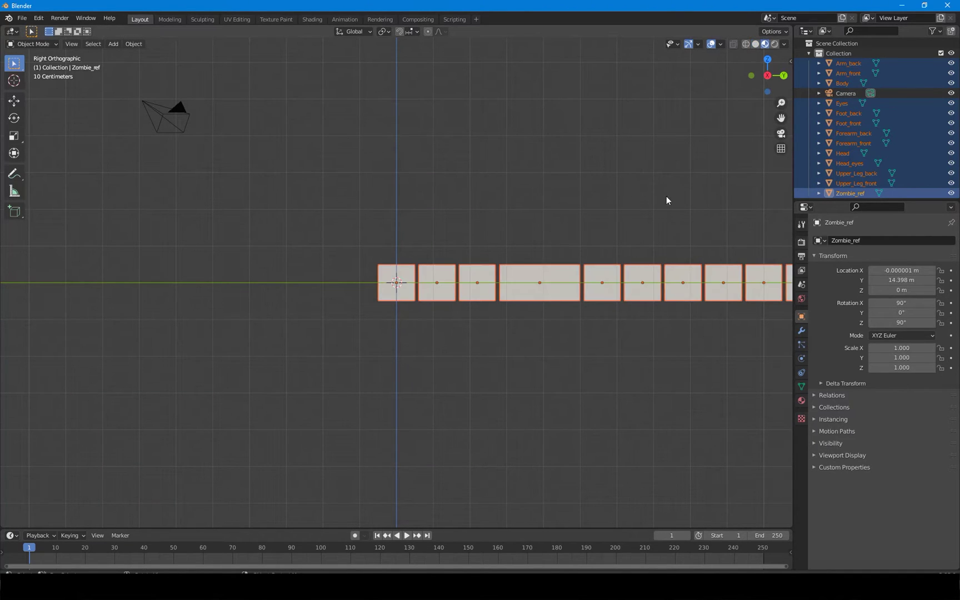
scroll(528, 293, "up", 1)
scroll(527, 290, "up", 1)
scroll(528, 289, "down", 2)
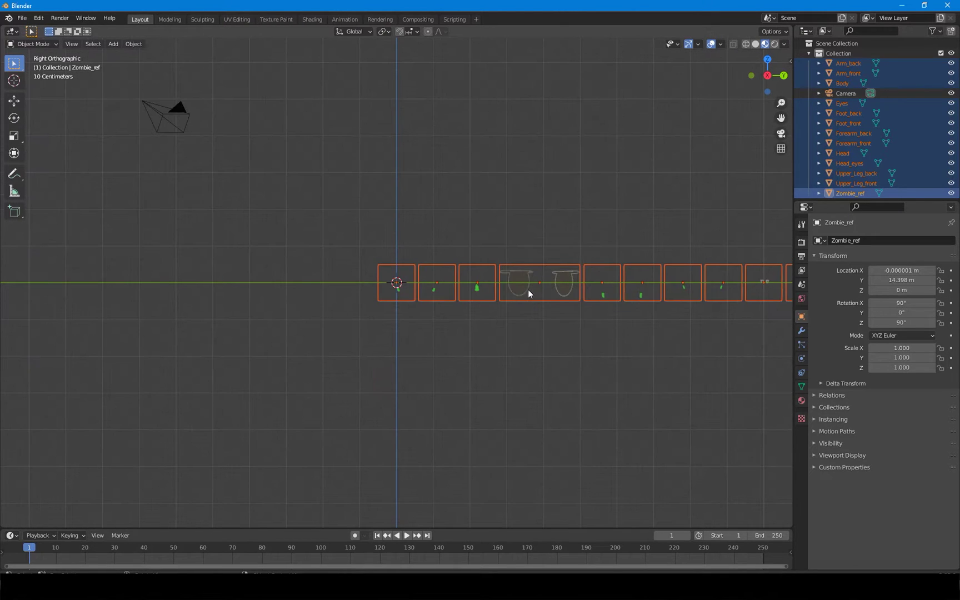
- Select the Zombie_ref plane and show its transform values in the viewport sidebar
left_click(477, 296)
scroll(432, 299, "down", 2)
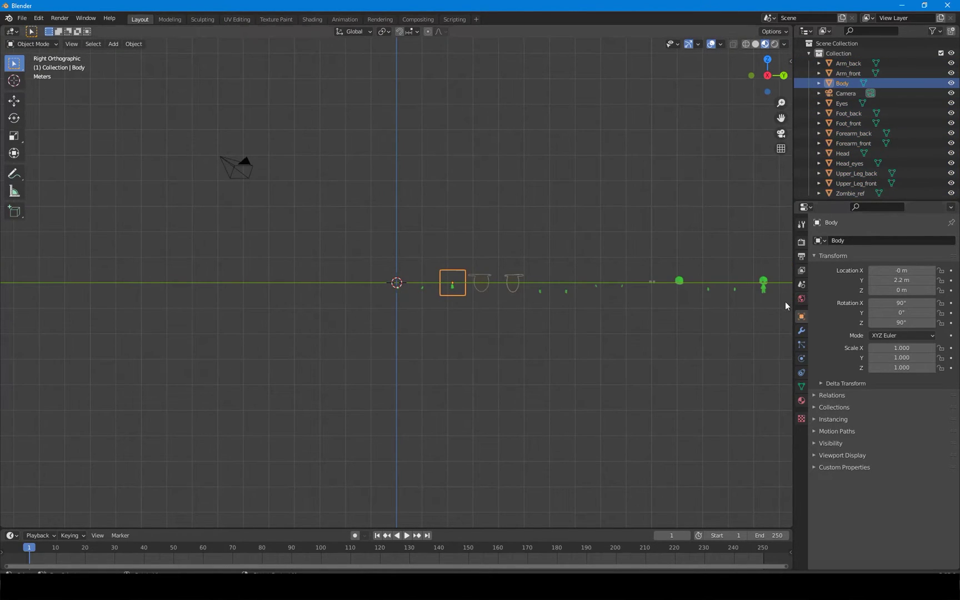
left_click(765, 292)
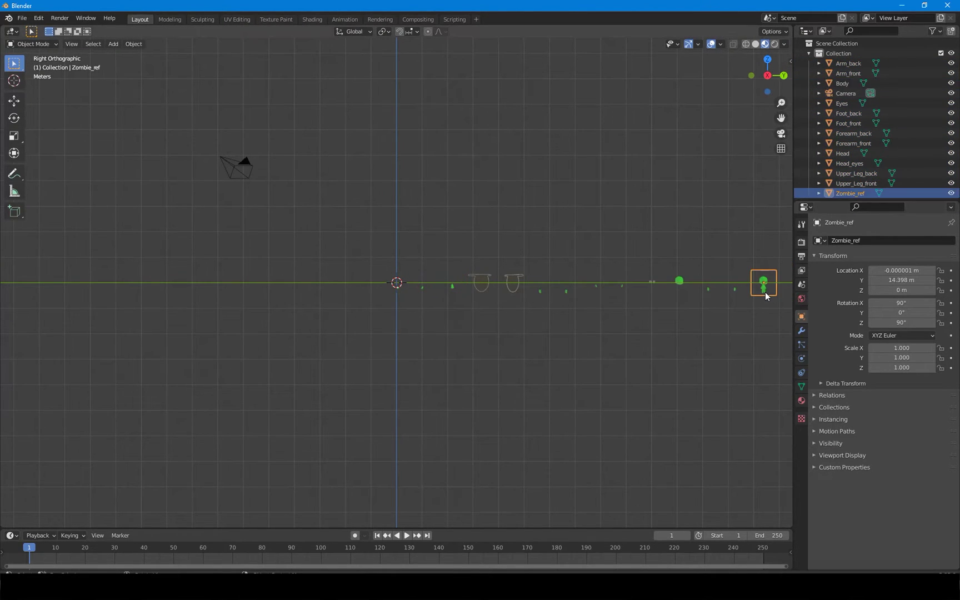
left_click(788, 65)
left_click(789, 60)
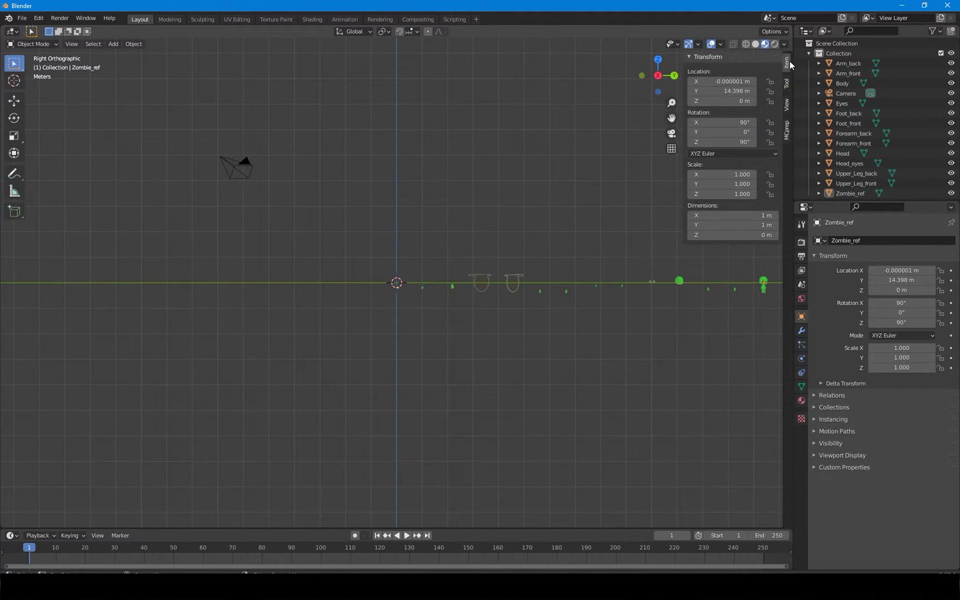
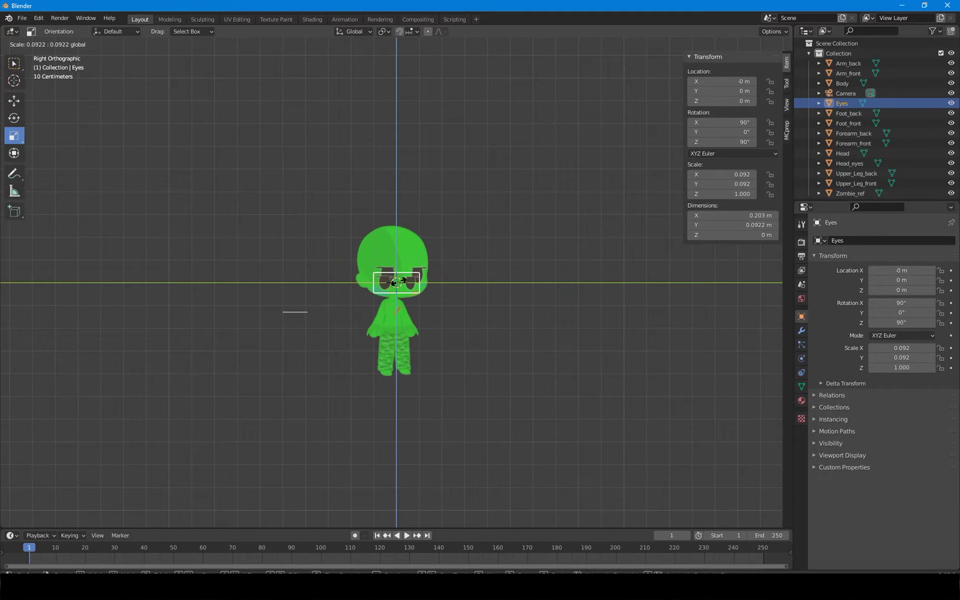
- Scale the Eyes plane to about 0.109 and move it over the reference eyes, at about Y 0.022 m and Z 0.036 m
left_click(398, 282)
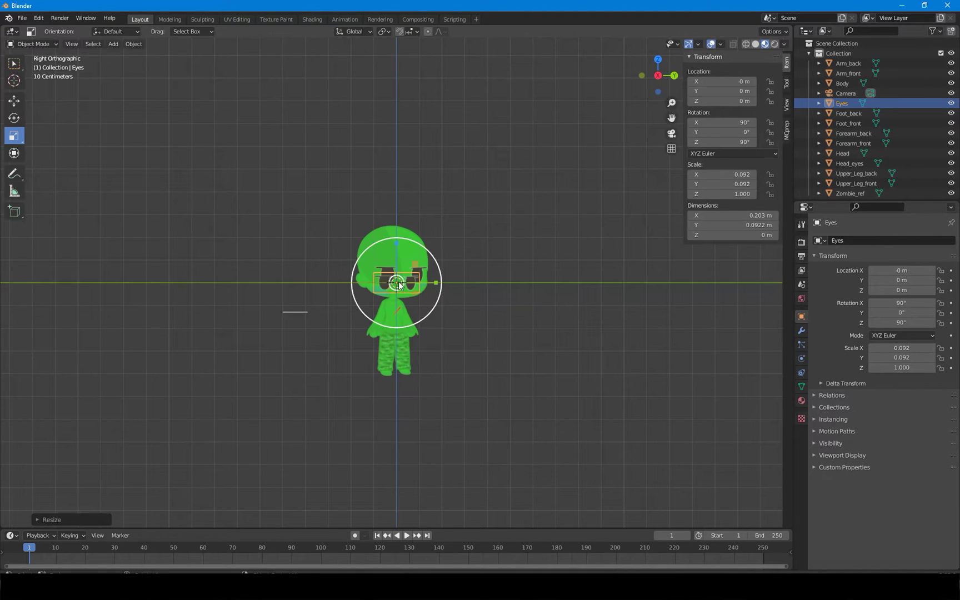
scroll(398, 282, "up", 6)
key("shift+space")
key("g")
left_click_drag(419, 262, 435, 233)
key("shift+space")
key("s")
key("shift+space")
key("g")
left_click_drag(435, 240, 435, 243)
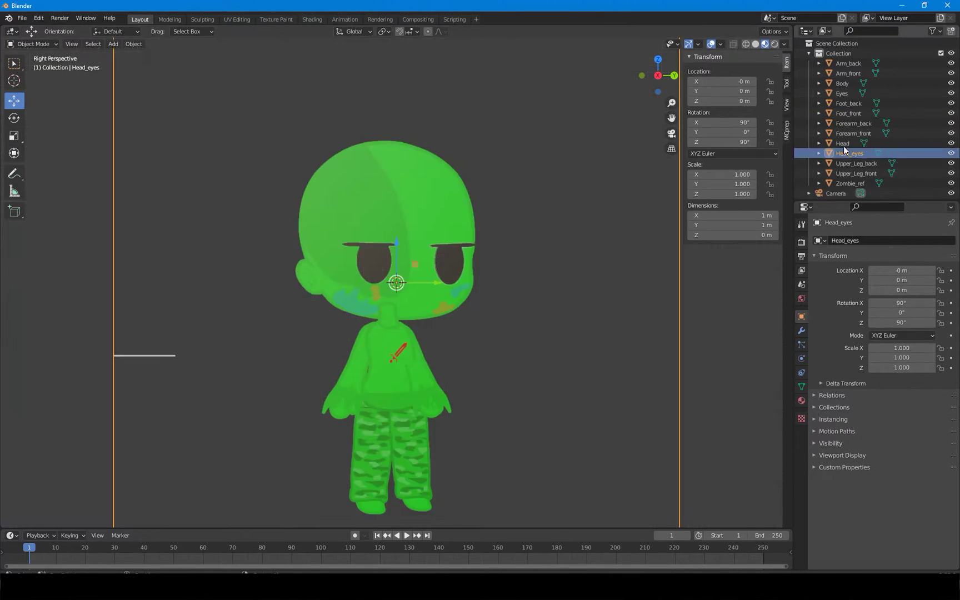
- Delete the Head plane, keeping the Head_eyes plane
left_click(843, 146)
key("Delete")
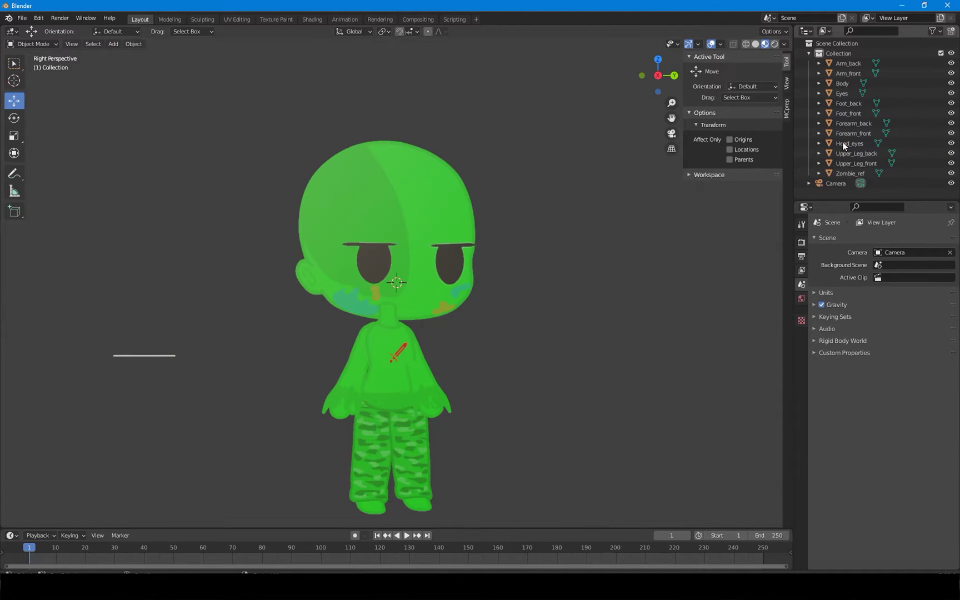
scroll(466, 394, "down", 4)
scroll(331, 354, "up", 3)
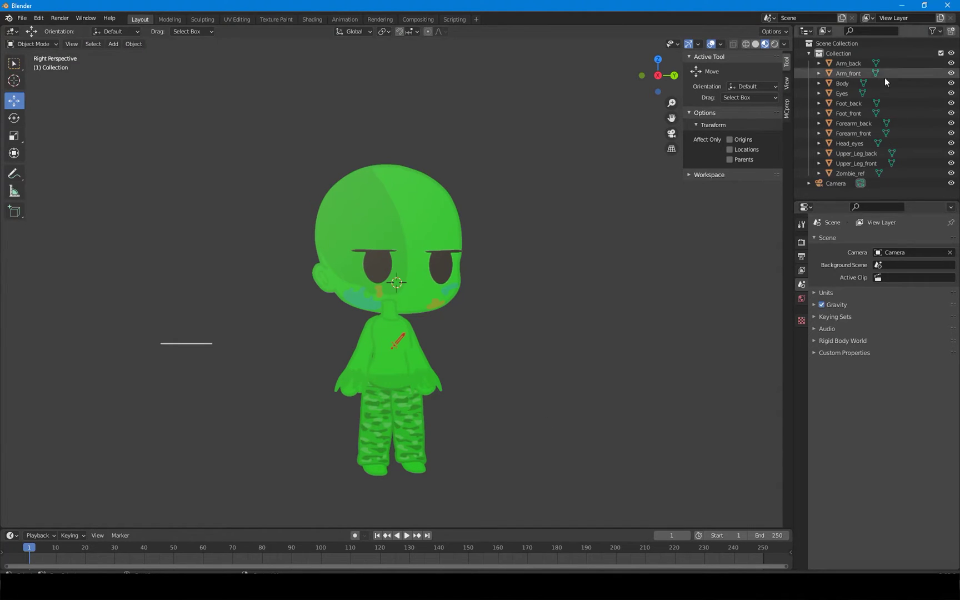
- Move the Zombie_ref plane back along X to about -0.236 m, behind the assembled body parts
key("ctrl+KP_3")
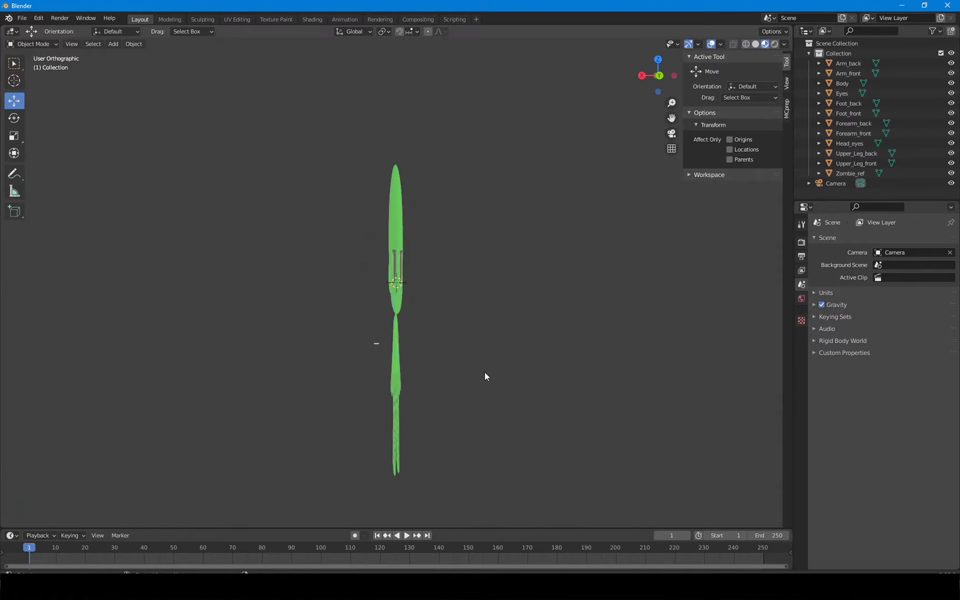
middle_click_drag(481, 375, 658, 391)
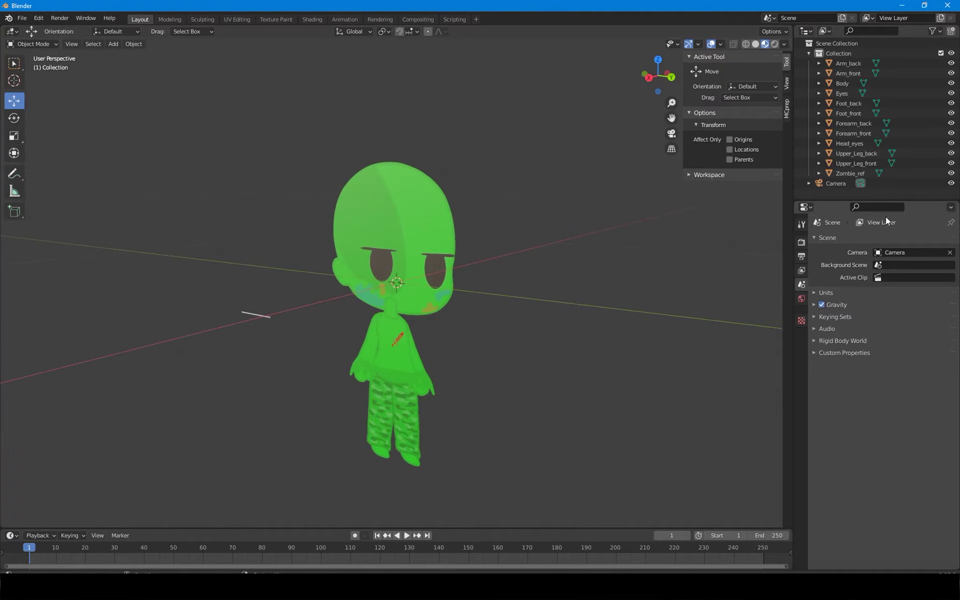
left_click(865, 175)
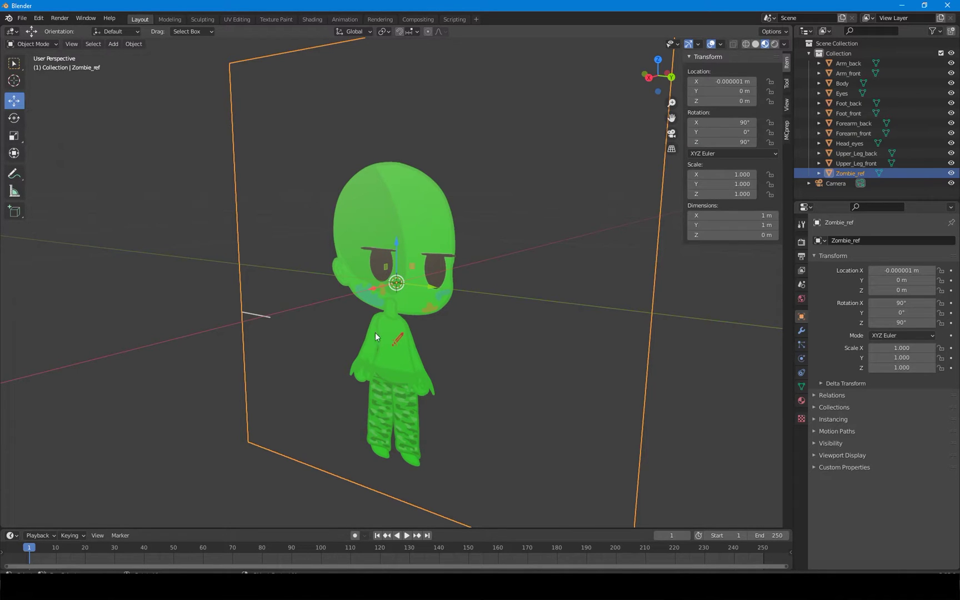
left_click_drag(373, 289, 465, 285)
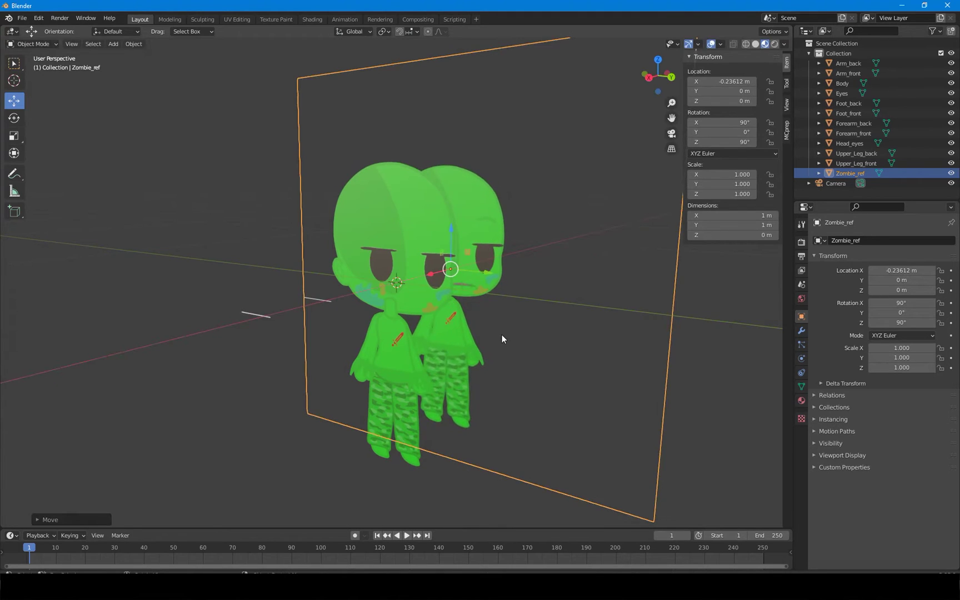
middle_click_drag(481, 339, 488, 338)
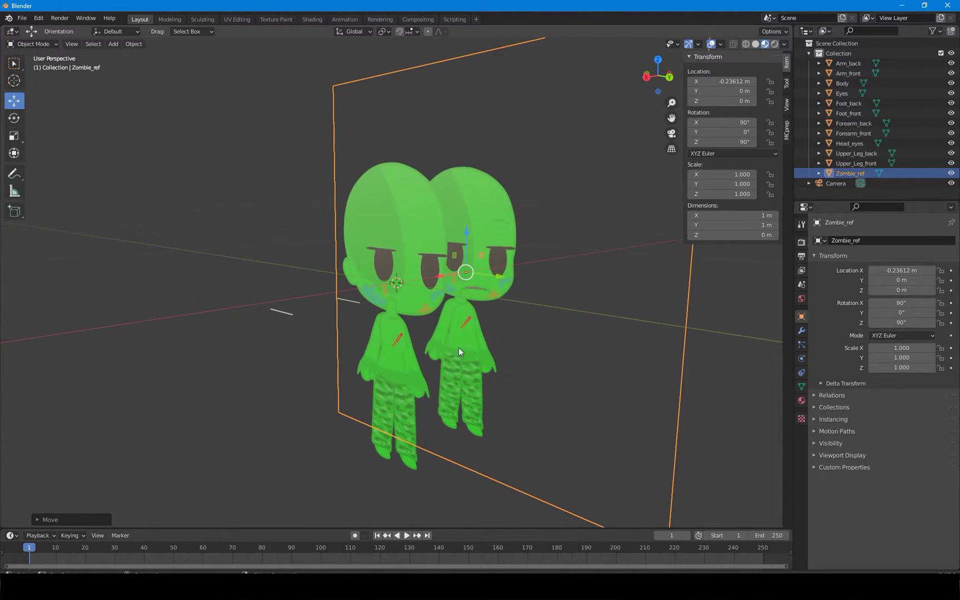
- Move the Eyes plane forward along X to about 0.016 m and the Body plane back to about -0.013 m
left_click(847, 94)
left_click_drag(372, 272, 368, 273)
left_click(889, 84)
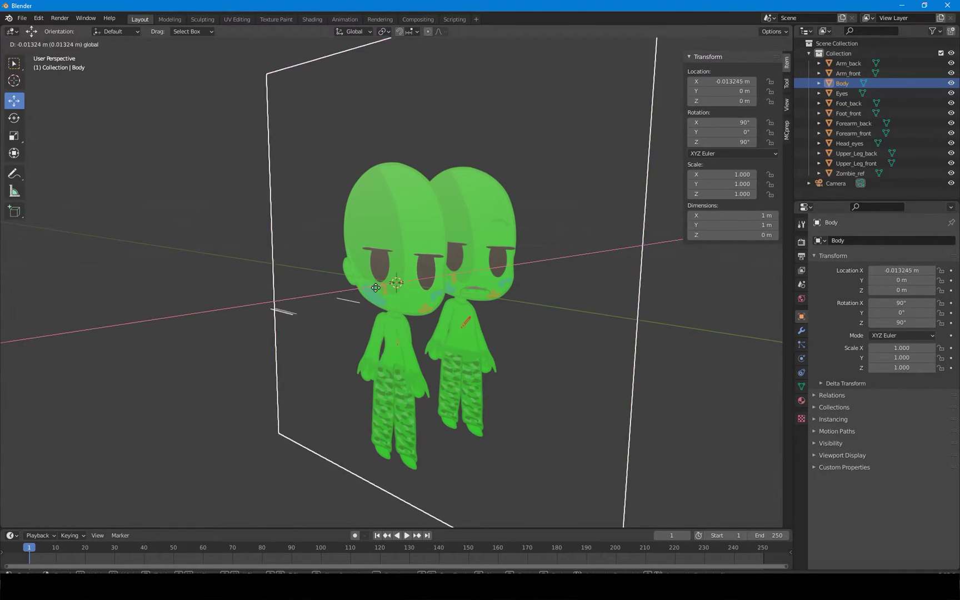
- Move the Upper_Leg_back, Forearm_back, Foot_back and Arm_back planes together slightly along X to layer them in depth
left_click(856, 153)
left_click(853, 123, "ctrl")
left_click(856, 104, "ctrl")
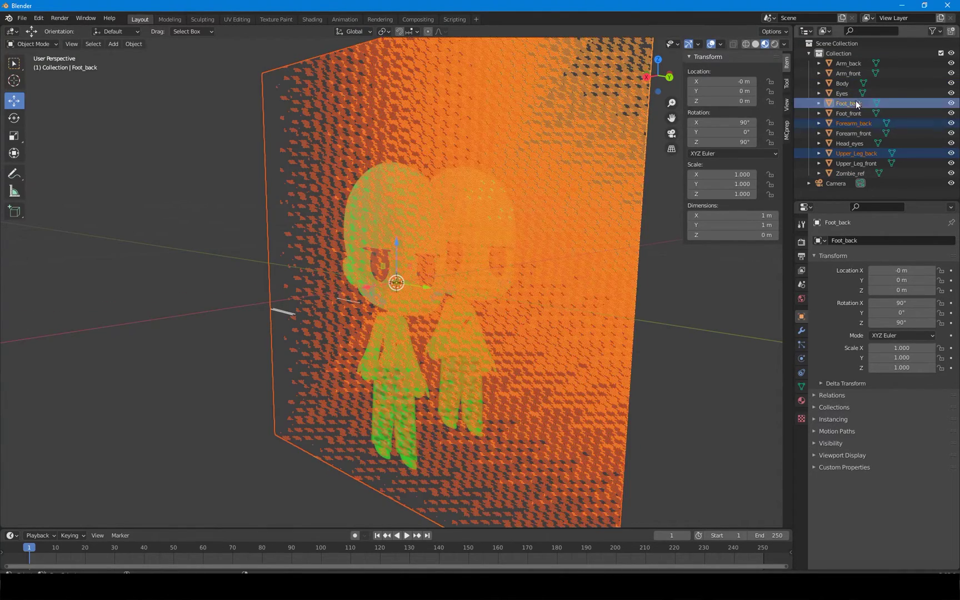
left_click(853, 64, "ctrl")
middle_click_drag(356, 388, 492, 409)
left_click_drag(426, 292, 422, 291)
middle_click_drag(453, 372, 380, 394)
- Delete the Zombie_ref plane from the collection
left_click(854, 133)
left_click(855, 163)
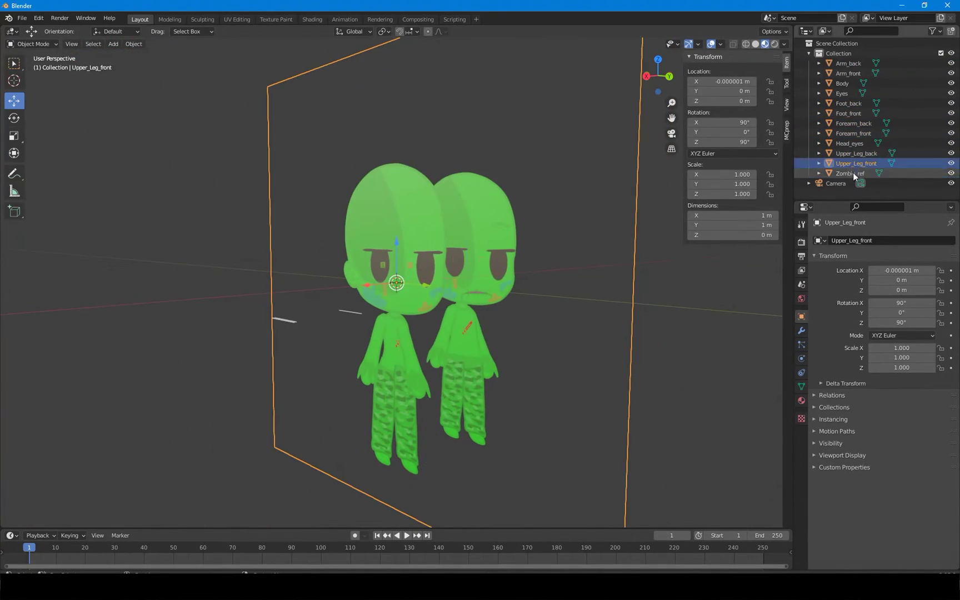
left_click(854, 176)
key("Delete")
middle_click_drag(502, 391, 517, 372)
- Adjust the depth of the Arm_back plane slightly along X
left_click(846, 154)
mouse_move(391, 409)
middle_mouse_down()
mouse_move(405, 410)
mouse_move(378, 410)
middle_mouse_up()
left_click(851, 65)
left_click_drag(377, 291, 368, 291)
left_click(378, 295)
left_click(374, 286)
mouse_move(439, 351)
middle_mouse_down()
mouse_move(476, 342)
mouse_move(455, 346)
middle_mouse_up()
- Move the Forearm_back plane back along X to about -0.009 m
left_click(852, 122)
left_click_drag(381, 288, 383, 287)
mouse_move(467, 405)
middle_mouse_down()
mouse_move(445, 419)
mouse_move(482, 410)
middle_mouse_up()
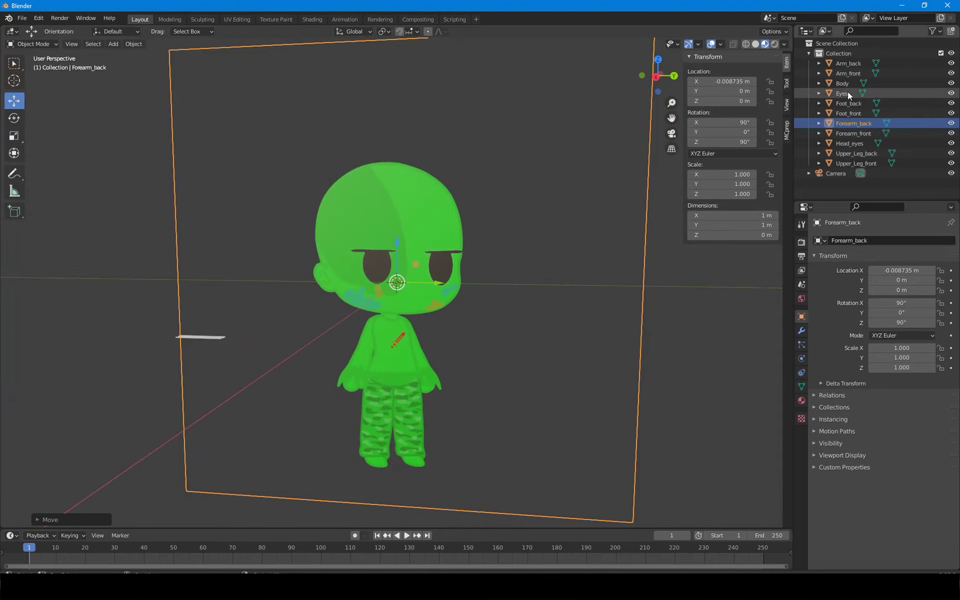
- Move the Eyes plane forward along X to about 0.019 m and return to the right orthographic view
left_click(849, 95)
middle_click_drag(395, 365, 369, 281)
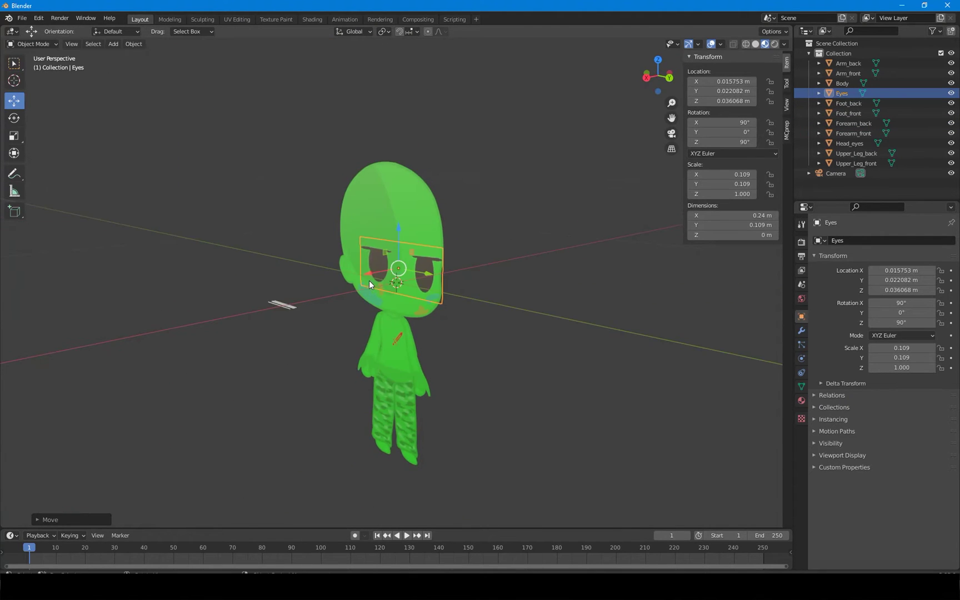
left_click_drag(369, 276, 366, 276)
middle_click_drag(472, 353, 521, 364)
key("KP_3")
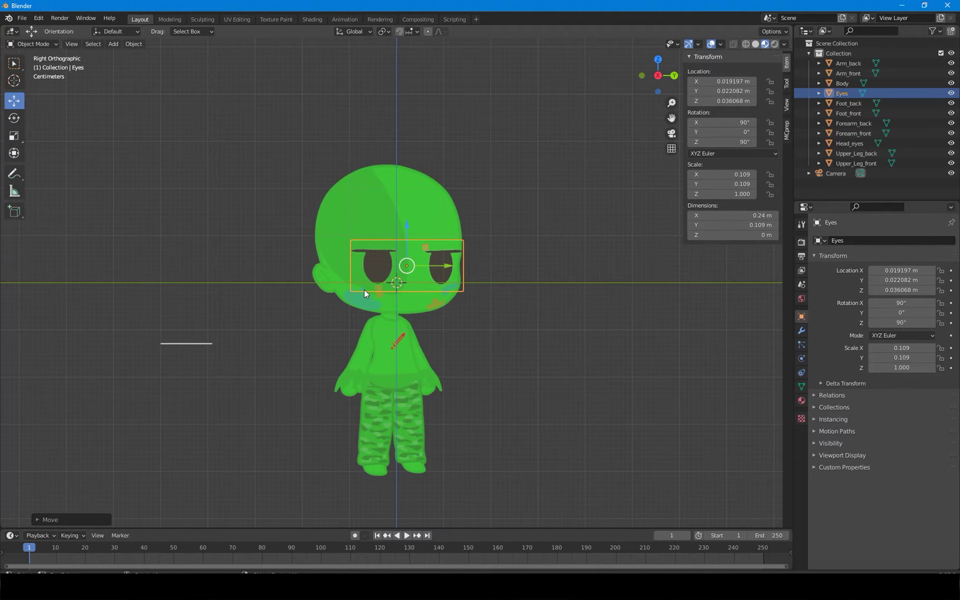
- Add an armature and lower it to the character's hips, at about Z -0.217 m
left_click(113, 44)
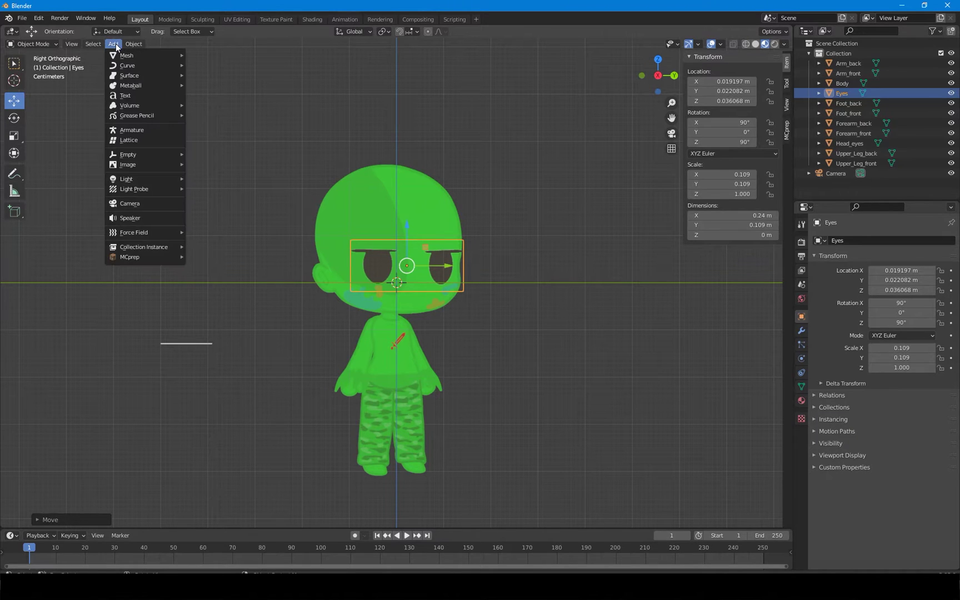
left_click(146, 130)
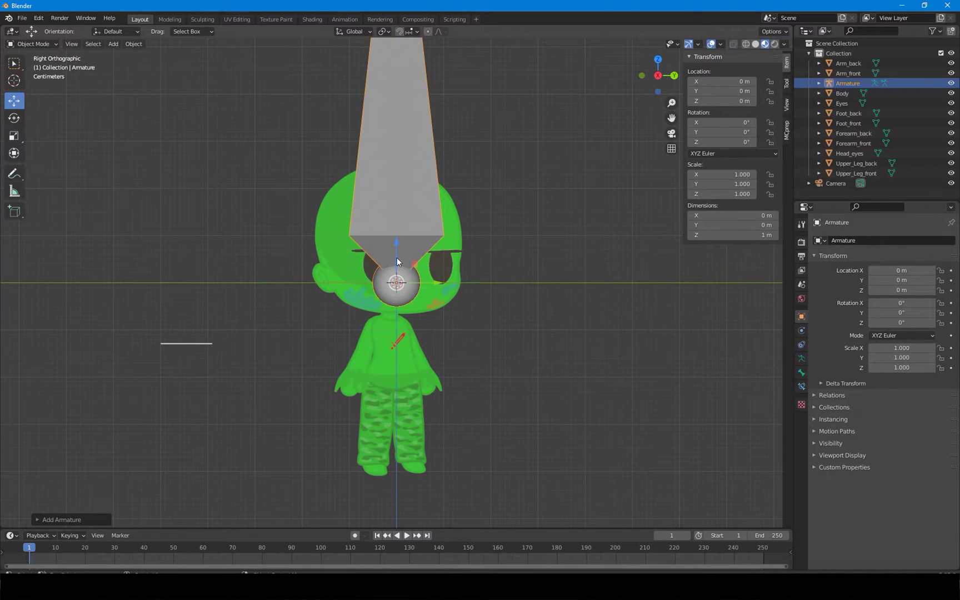
left_click_drag(398, 261, 407, 354)
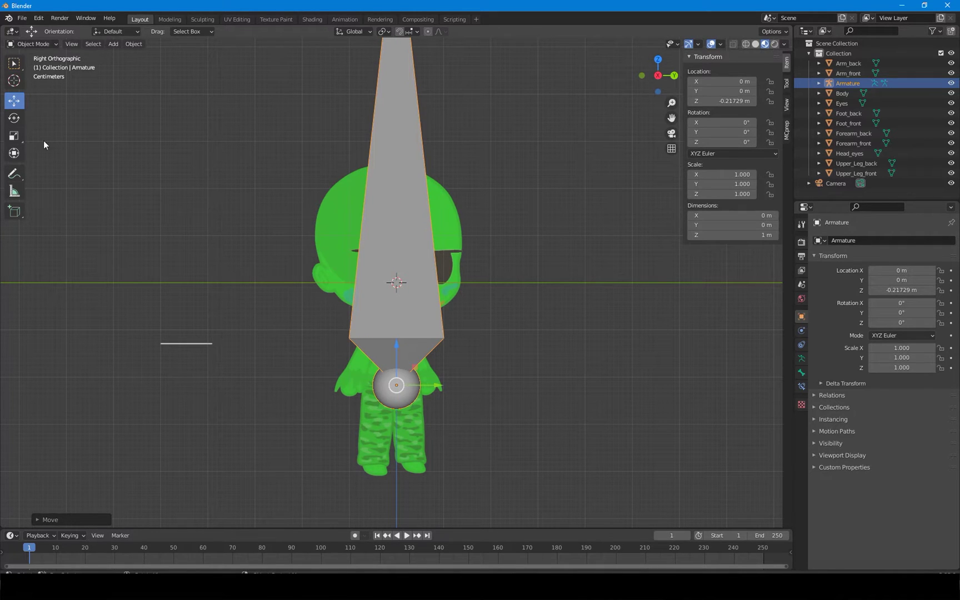
- Scale the armature down to about 0.039 in Y and Z so the bone fits the hip area
left_click(14, 137)
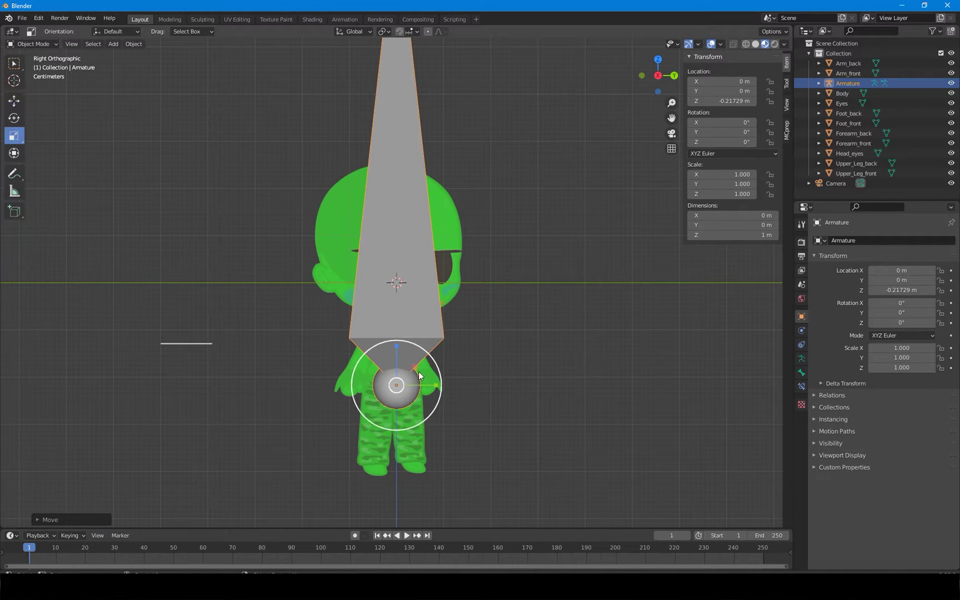
mouse_move(414, 371)
left_mouse_down()
mouse_move(398, 408)
mouse_move(400, 382)
left_mouse_up()
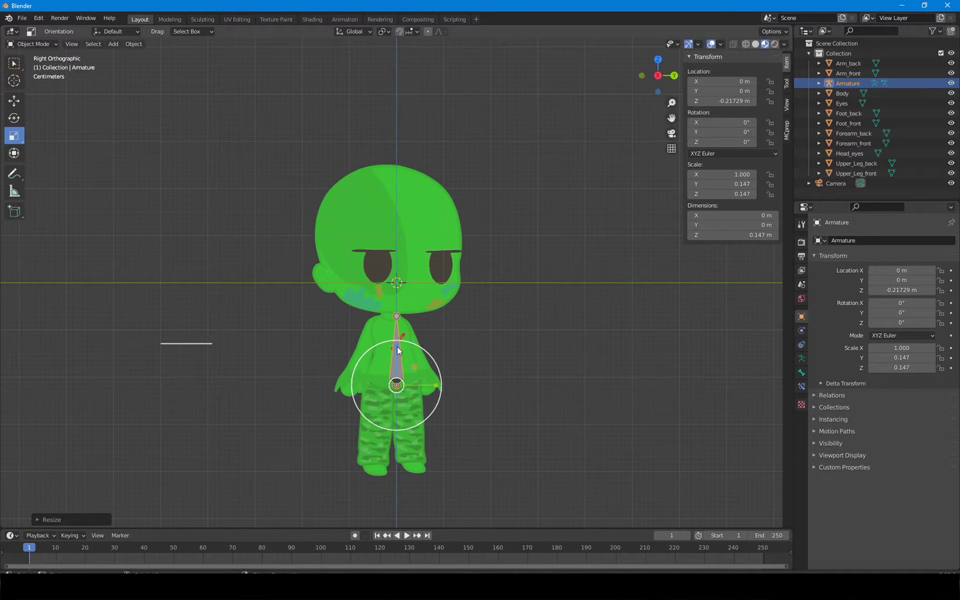
scroll(388, 397, "up", 5)
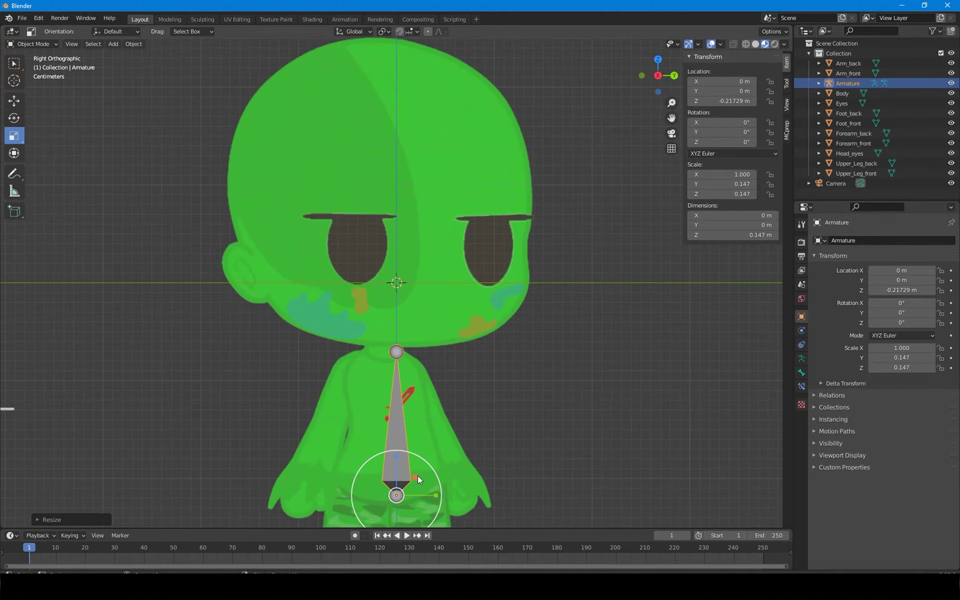
left_click_drag(416, 476, 403, 492)
- Center the armature on the hips at about Y -0.007 m and Z -0.229 m
key("shift+space")
key("g")
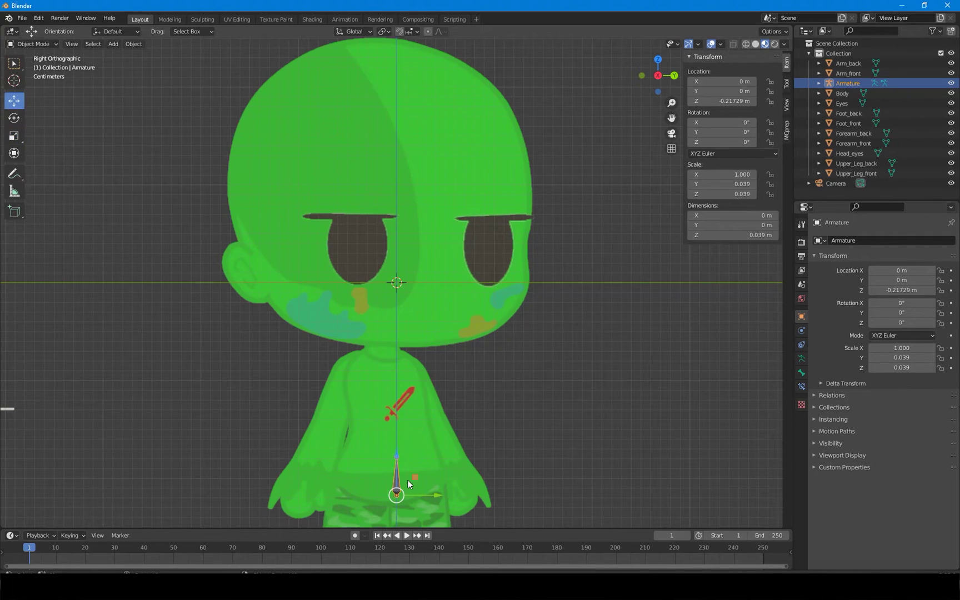
key("g")
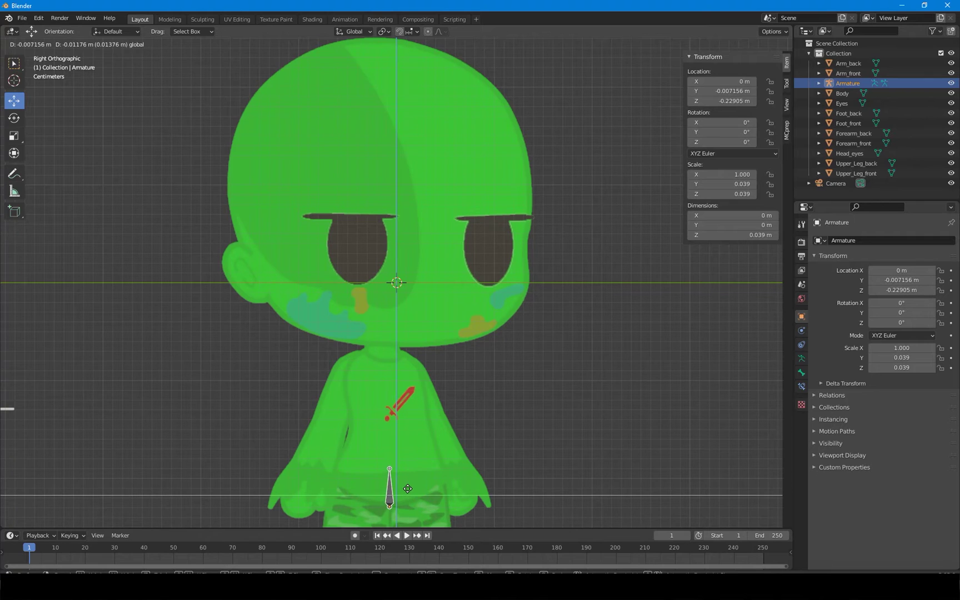
left_click(407, 488)
scroll(522, 382, "down", 2)
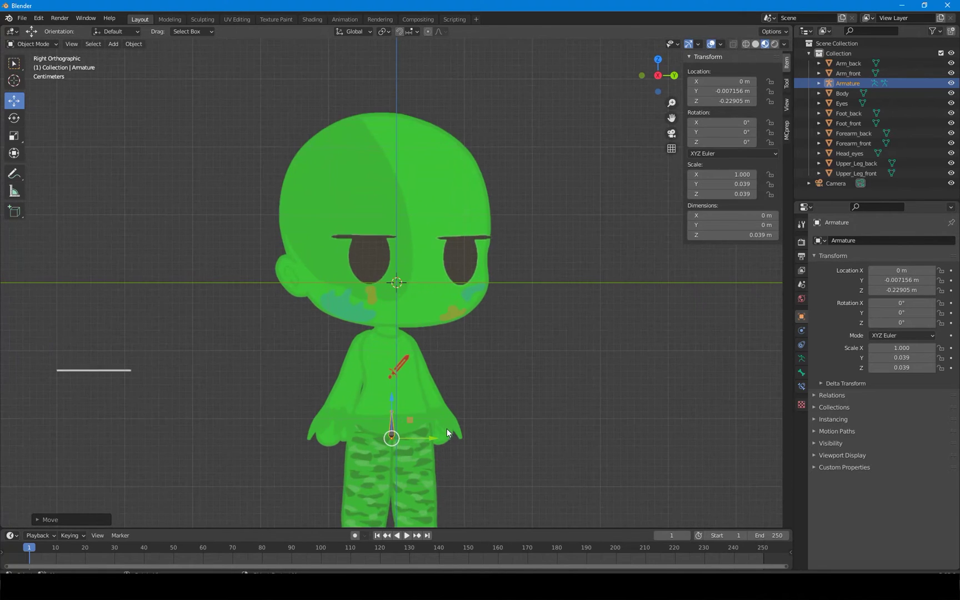
key("w")
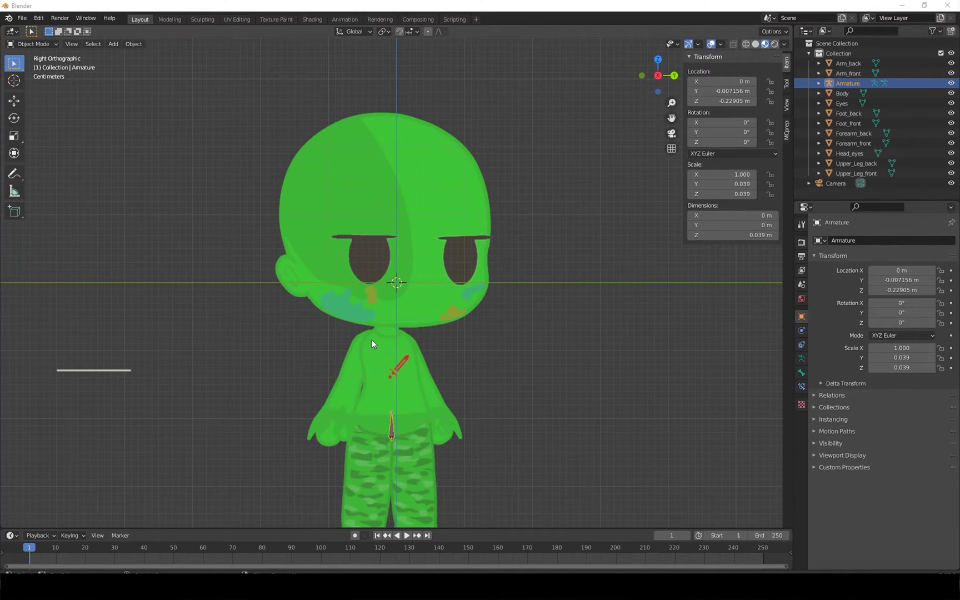
- Enter Edit Mode on the armature and extrude spine, neck and head bones upward from the root bone
left_click(20, 46)
left_click(28, 66)
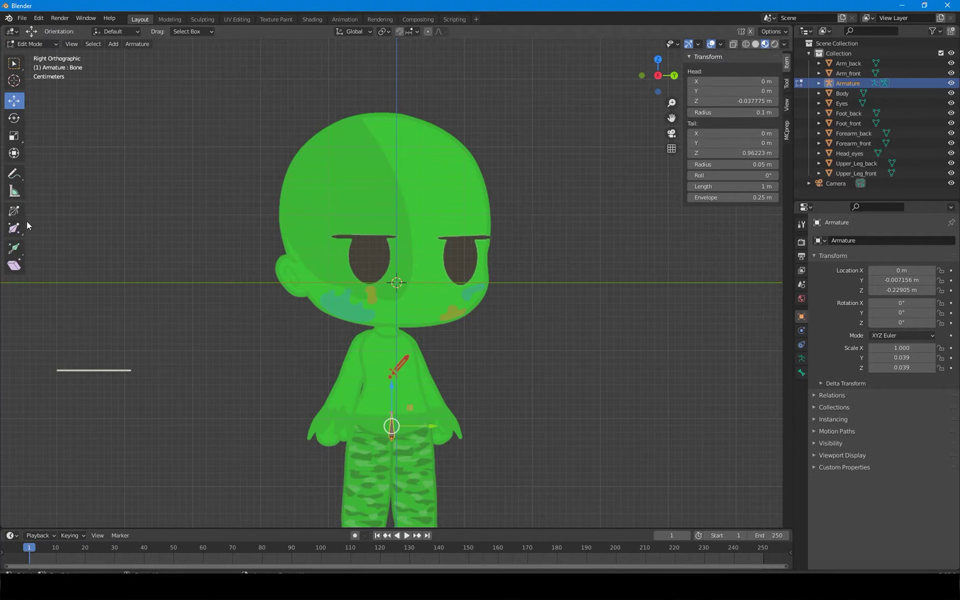
left_click(15, 248)
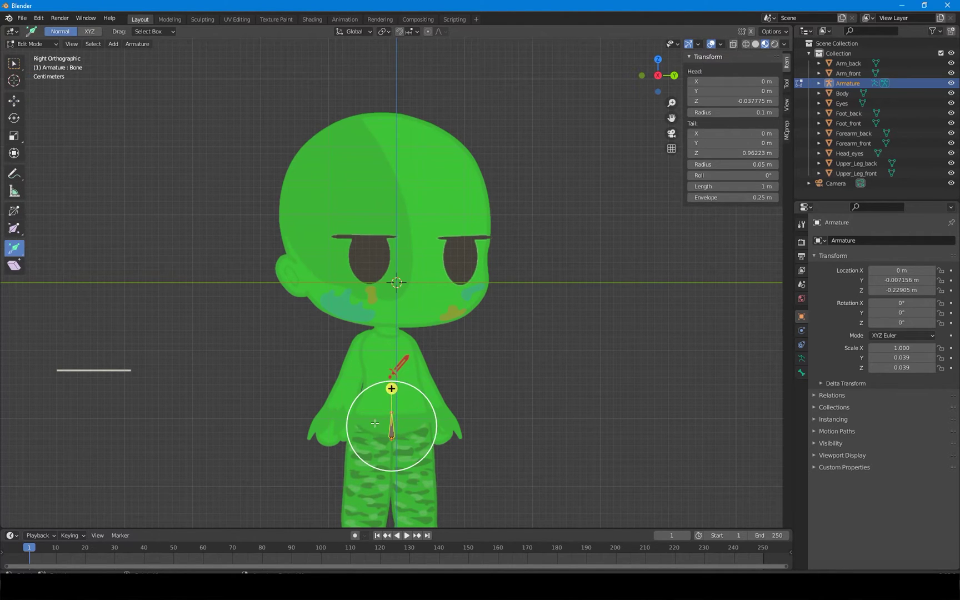
left_click_drag(391, 388, 436, 178)
key("ctrl+z")
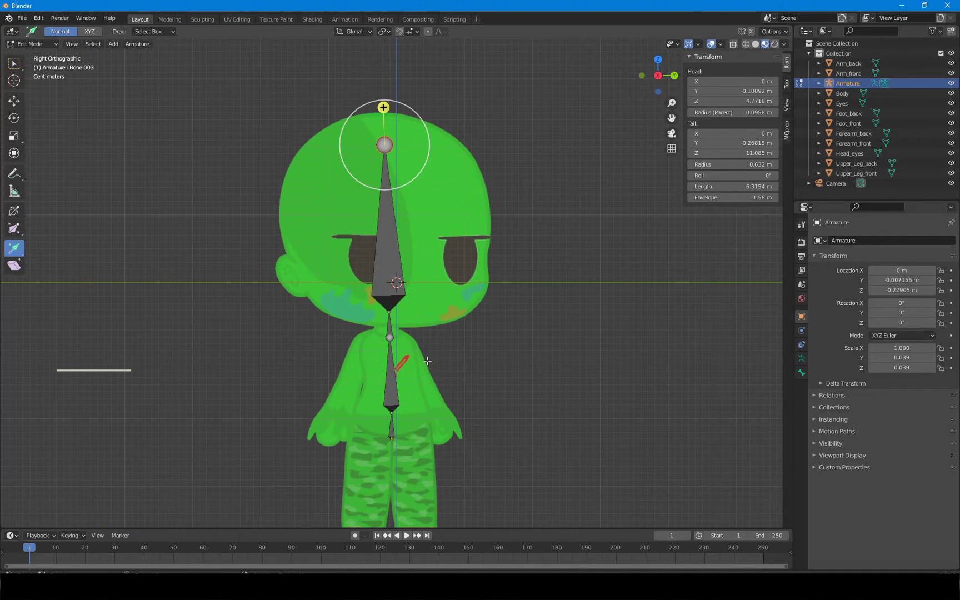
- Extrude shoulder, upper-arm and forearm bones for both arms from the joint at the base of the neck
left_click(389, 335)
left_click_drag(388, 336, 333, 448)
left_click(395, 339)
left_click_drag(394, 339, 443, 441)
left_click_drag(444, 357, 439, 416)
left_click(447, 360)
key("ctrl+z")
- Move the end joint of the front-side forearm bone onto the character's hand
key("shift+space")
key("g")
left_click(419, 479)
left_click_drag(420, 479, 450, 443)
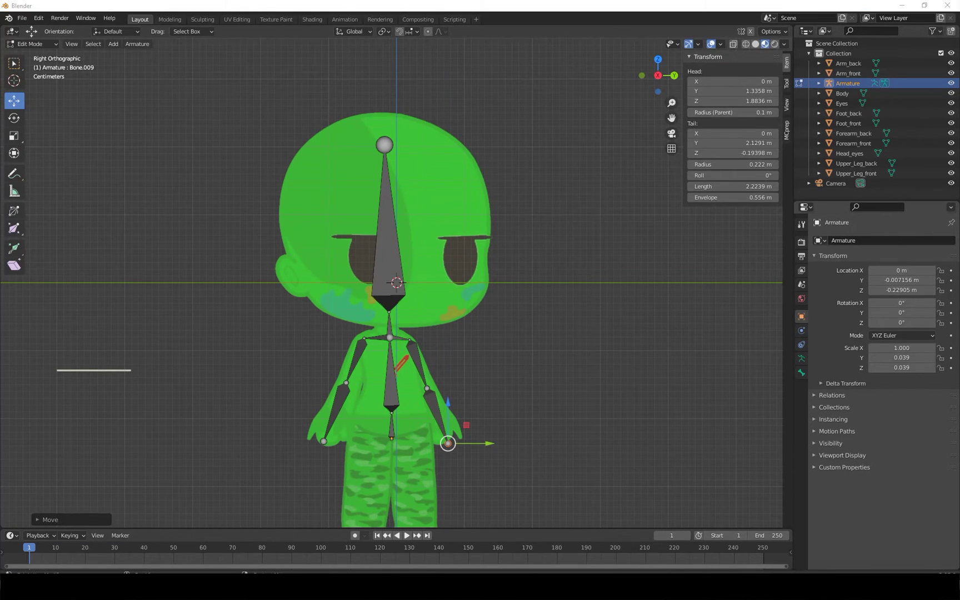
- Extrude two hip bones outward to both sides from the joint at the top of the root bone
left_click(392, 413)
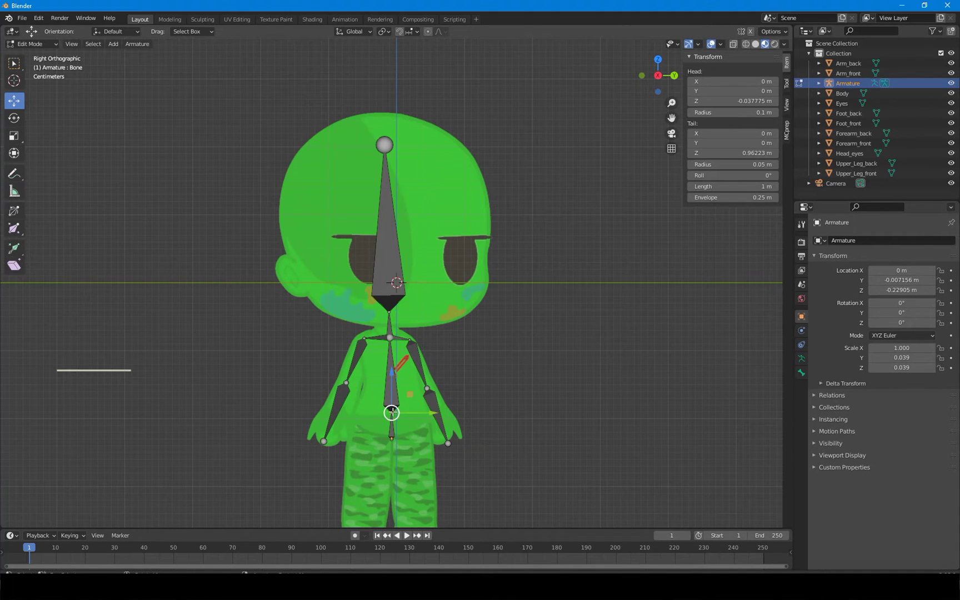
left_click(12, 252)
left_click_drag(392, 413, 417, 415)
scroll(424, 428, "down", 1)
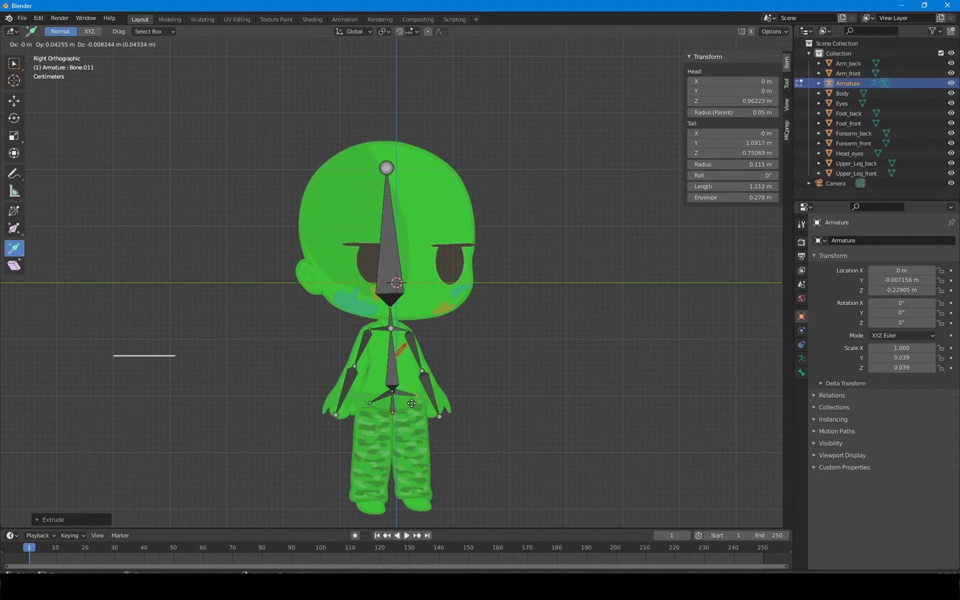
left_click_drag(411, 411, 411, 411)
- Extrude upper and lower leg bones from both hips down to the feet and return the armature to Object Mode
left_click_drag(408, 417, 409, 521)
left_click_drag(370, 404, 377, 520)
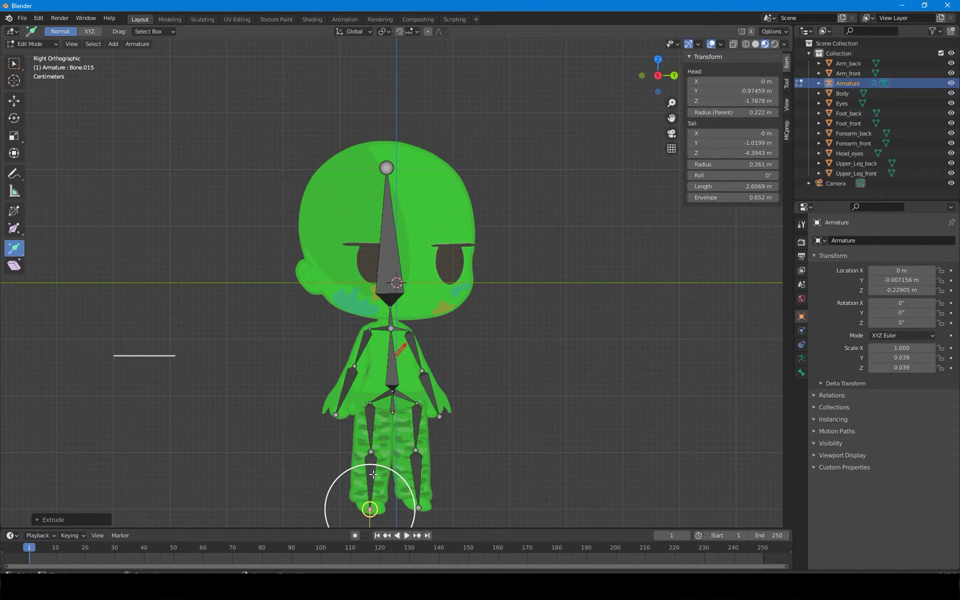
left_click(37, 44)
left_click(43, 56)
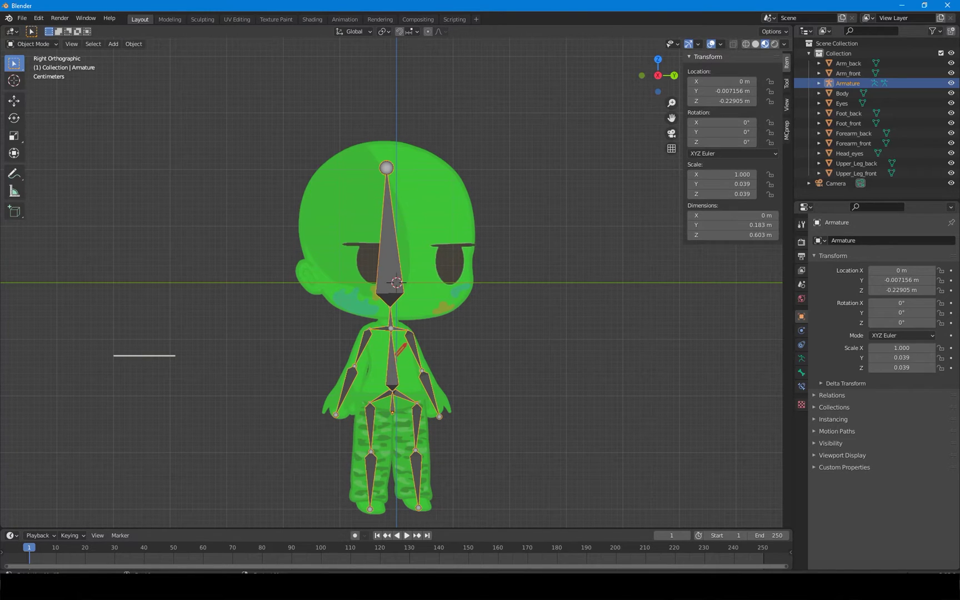
left_click(822, 567)
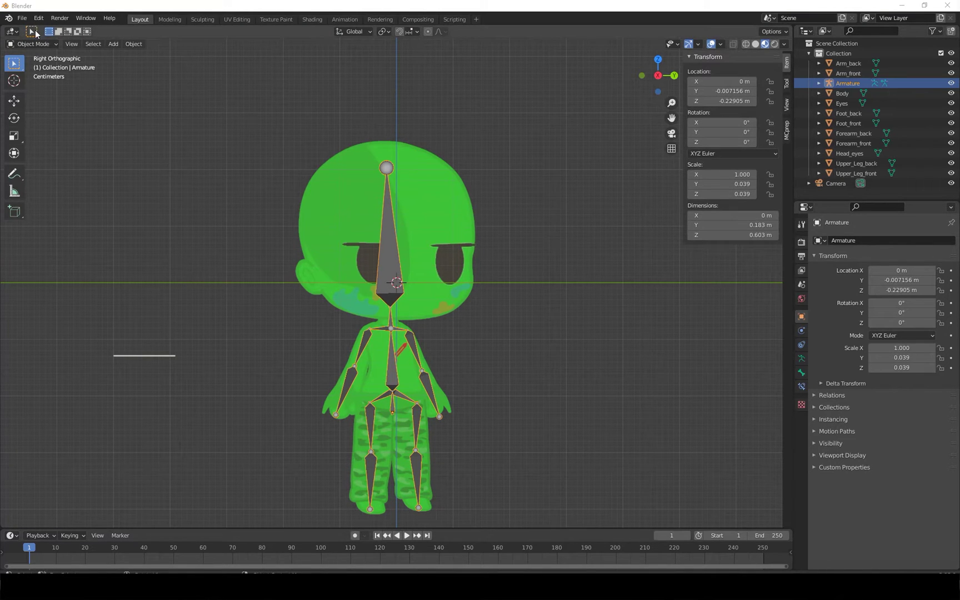
- Switch the armature to Pose Mode and test-rotate the arm bones and the head bone, undoing each rotation
left_click(42, 44)
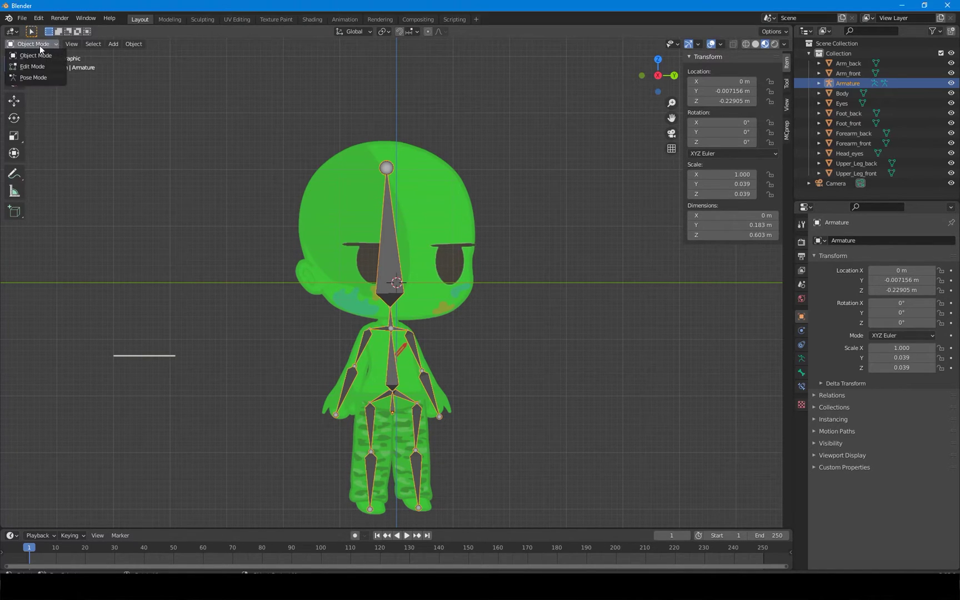
left_click(33, 78)
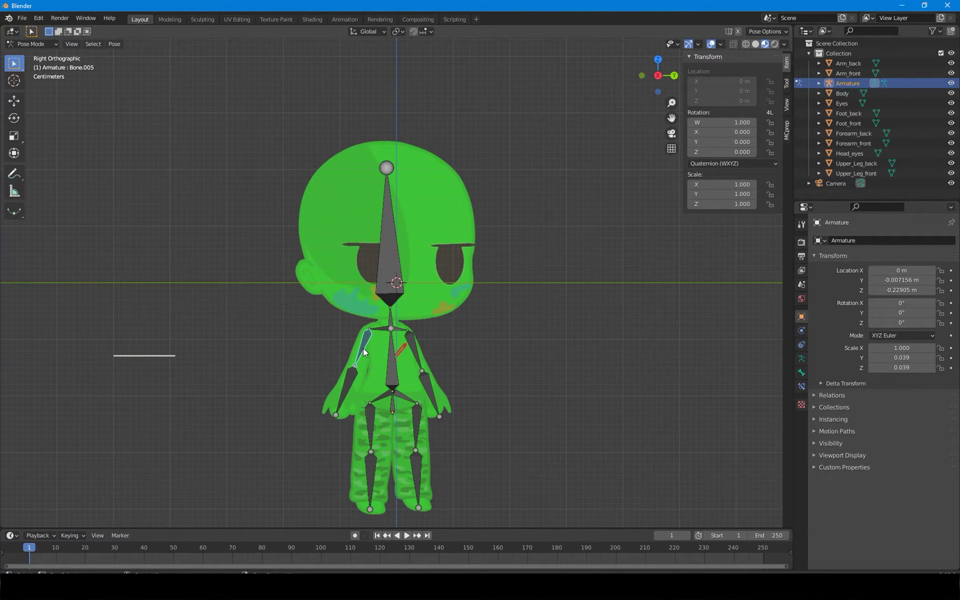
key("shift+space")
key("r")
left_click_drag(387, 364, 407, 369)
key("ctrl+z")
left_click(429, 389)
left_click_drag(441, 404, 460, 384)
key("ctrl+z")
left_click(396, 271)
left_click_drag(420, 336, 406, 345)
key("ctrl+z")
- Test-rotate the back-side hip bone and the leg bones, undoing each rotation
left_click(408, 398)
left_click_drag(402, 426, 439, 425)
key("ctrl+z")
left_click(372, 433)
left_click_drag(377, 444, 396, 442)
key("ctrl+z")
left_click(416, 476)
left_click_drag(444, 483, 452, 508)
key("ctrl+z")
- Test-move the root bone sideways along Y, cancel the move and return the armature to Object Mode
left_click(392, 411)
key("g")
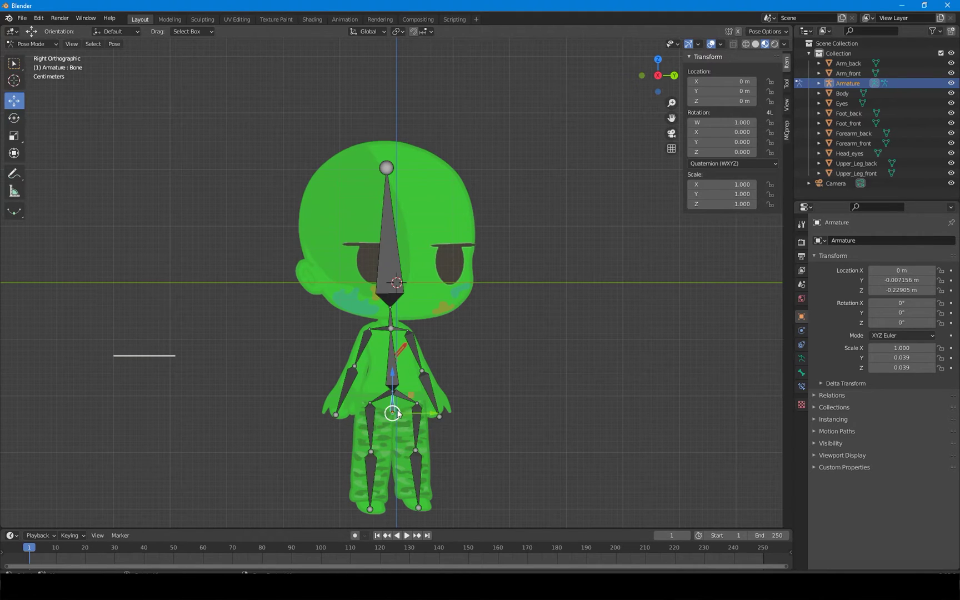
left_click_drag(428, 415, 500, 435)
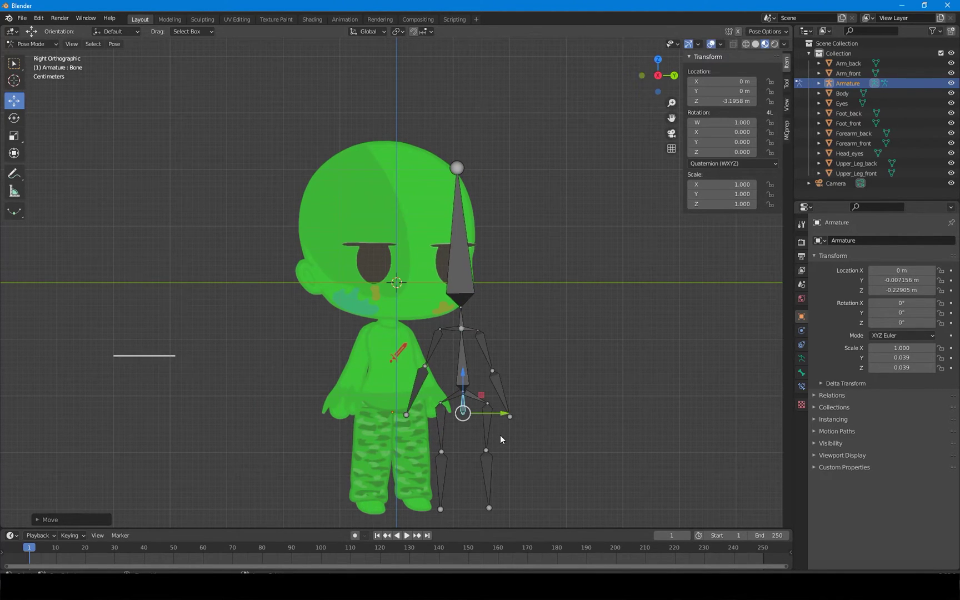
right_click(500, 435)
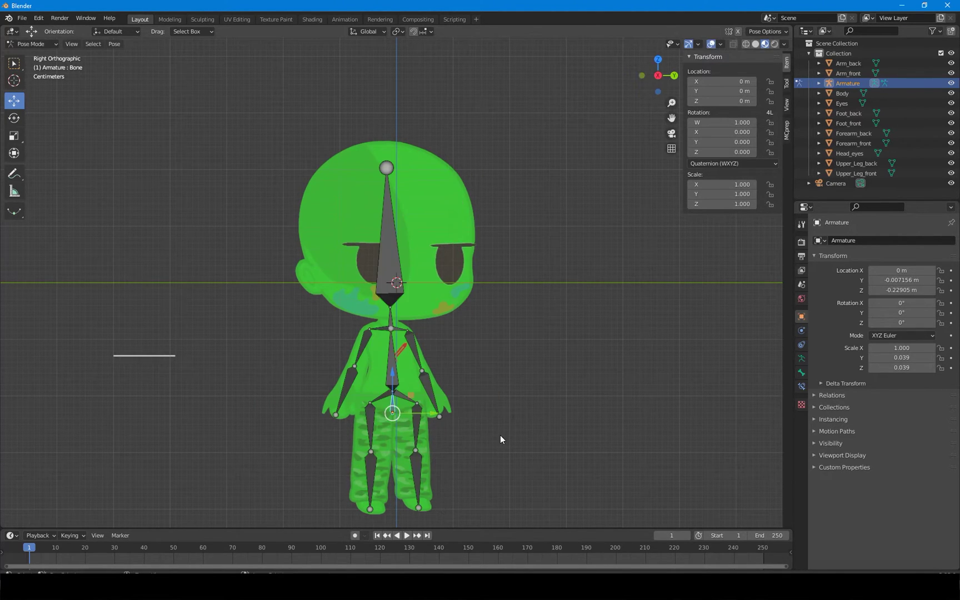
left_click(43, 45)
left_click(34, 58)
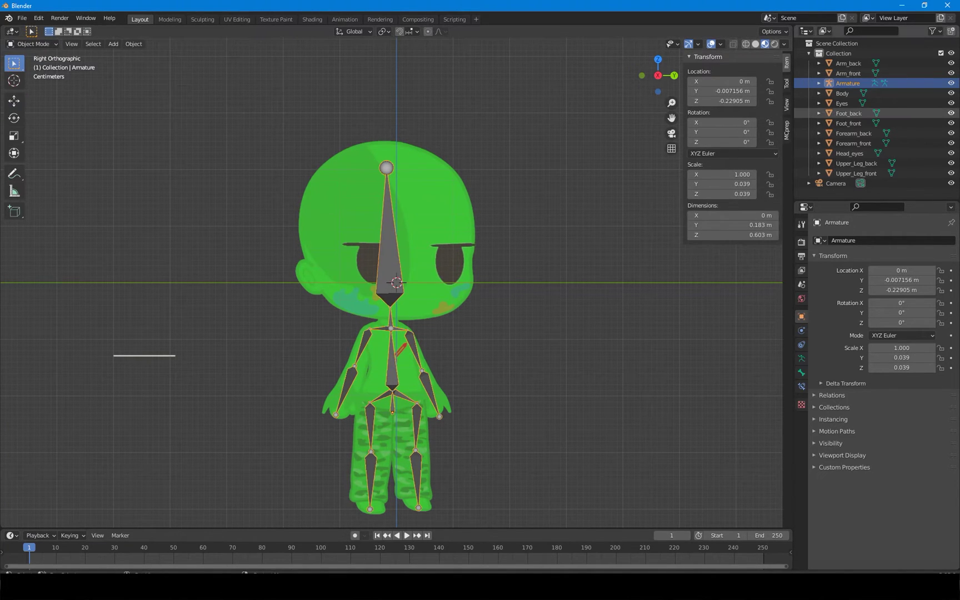
- Put the armature in Edit Mode and rename the large bone in the head as Head_bone
left_click(842, 94)
left_click(843, 84)
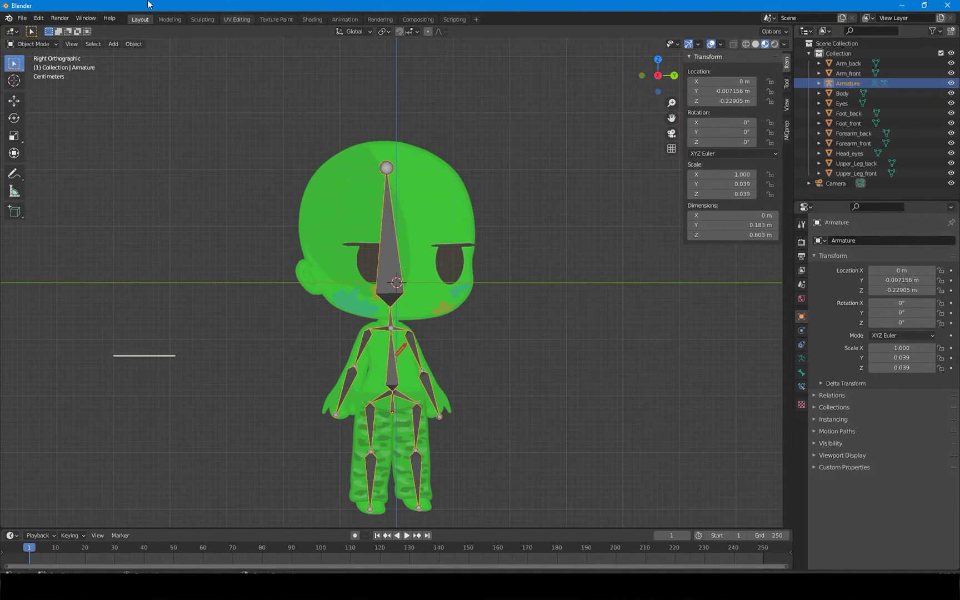
left_click(28, 45)
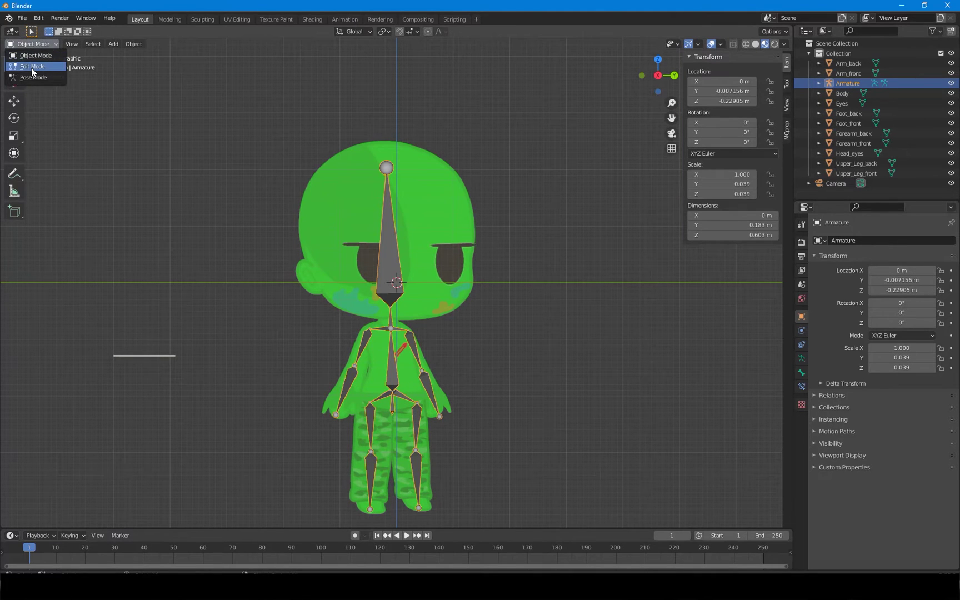
left_click(32, 67)
left_click(388, 272)
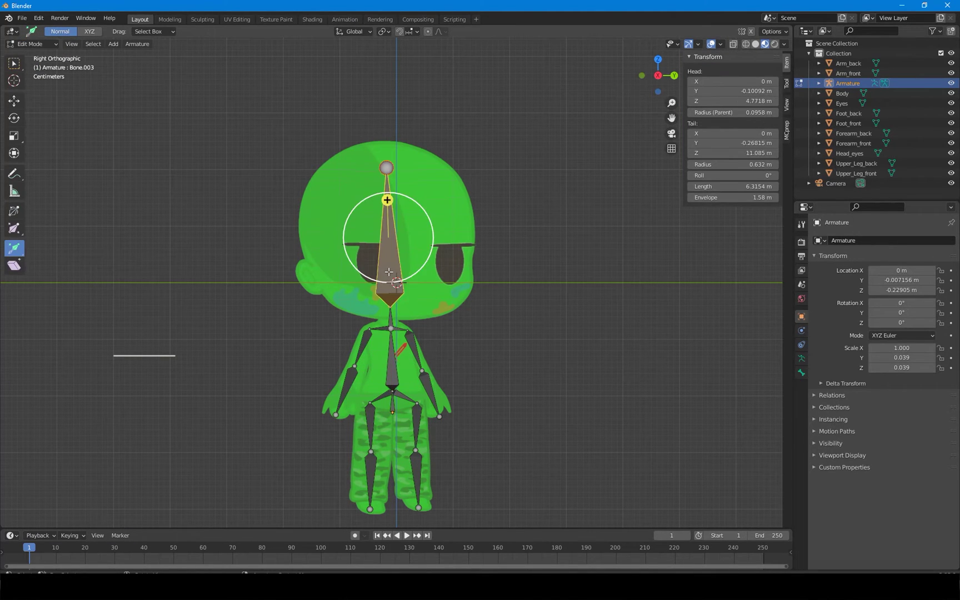
left_click(800, 373)
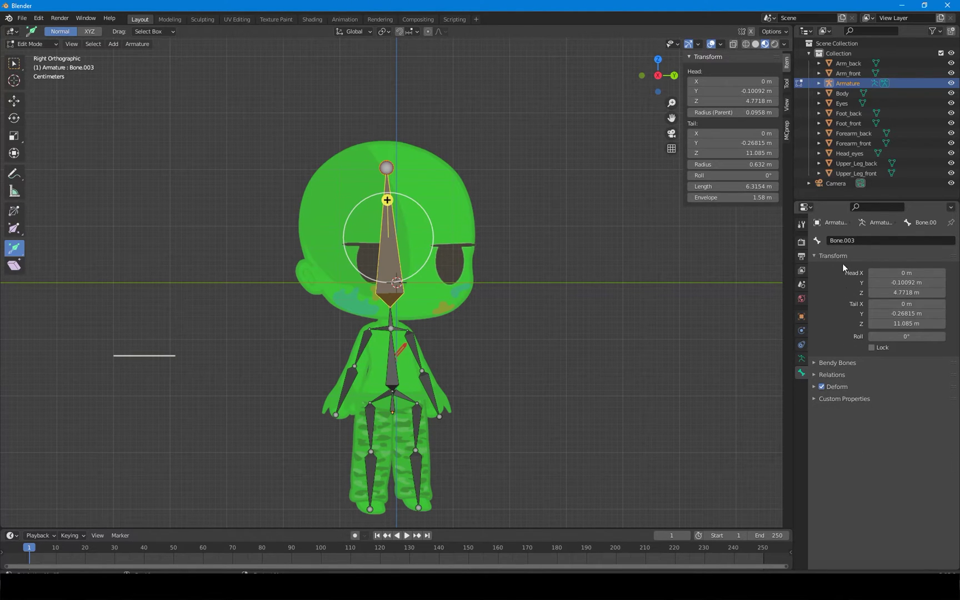
left_click(847, 242)
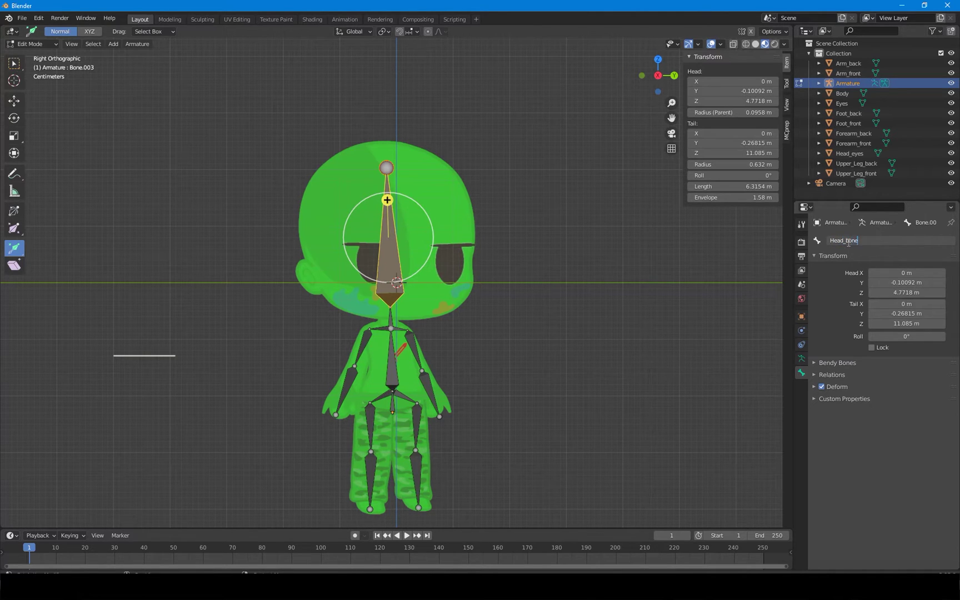
key("Return")
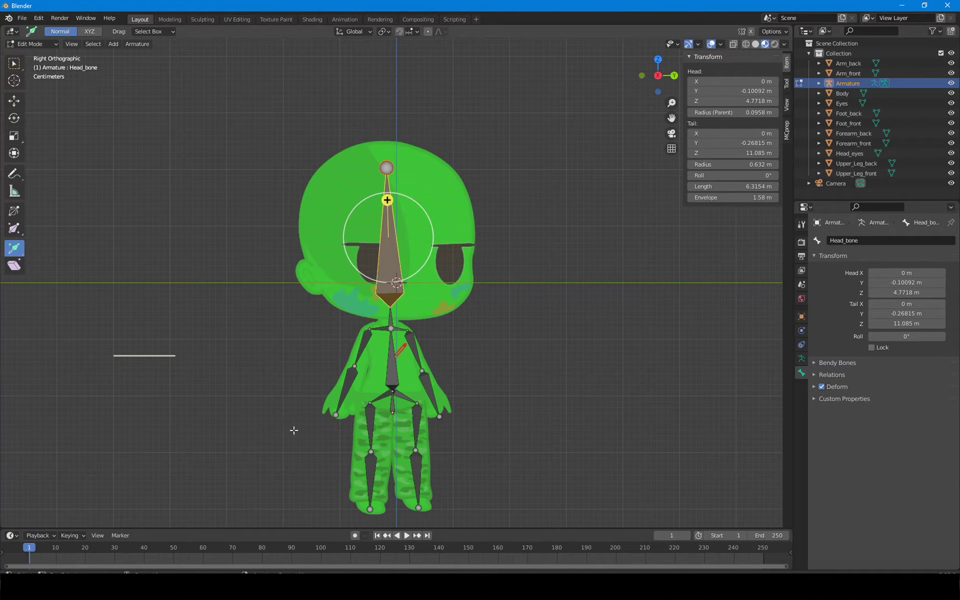
- Rename the short bone between the spine and the head as Neck_bone
left_click(384, 327)
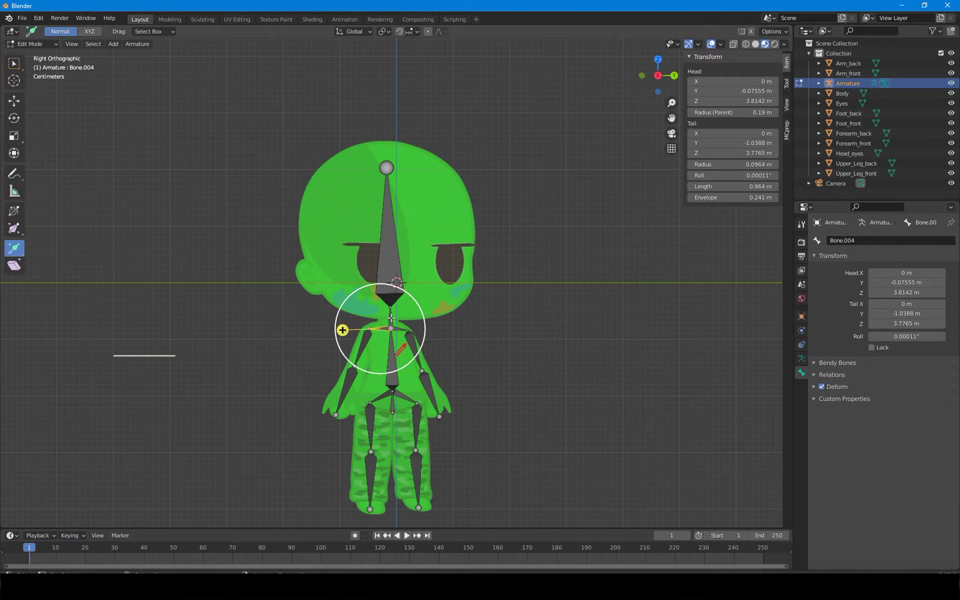
left_click(390, 317)
left_click(895, 240)
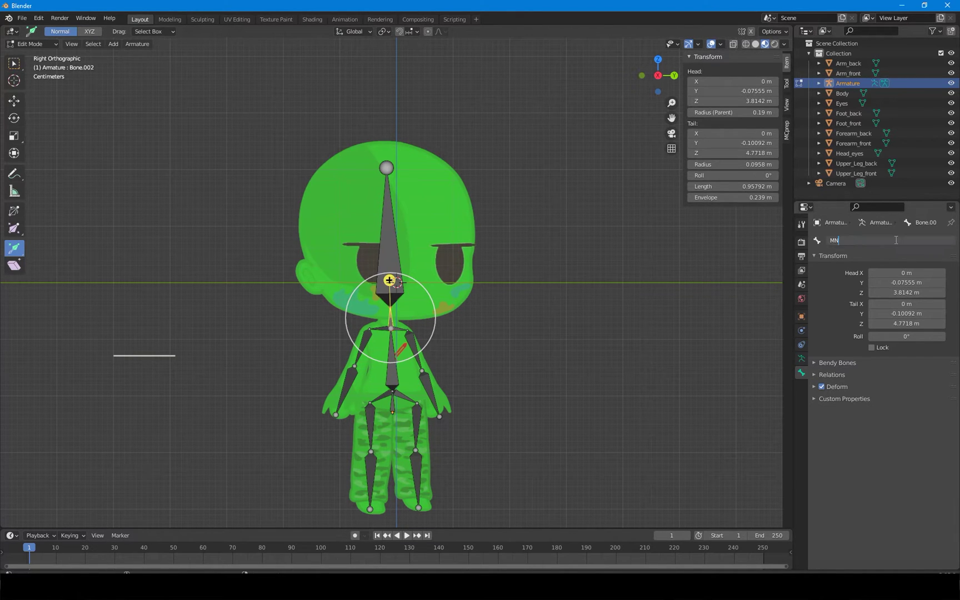
type("Neck_bo")
key("Return")
- Rename the front arm's upper bone as Forearm_front_bone and its lower bone as Arm_front_bone
left_click(361, 348)
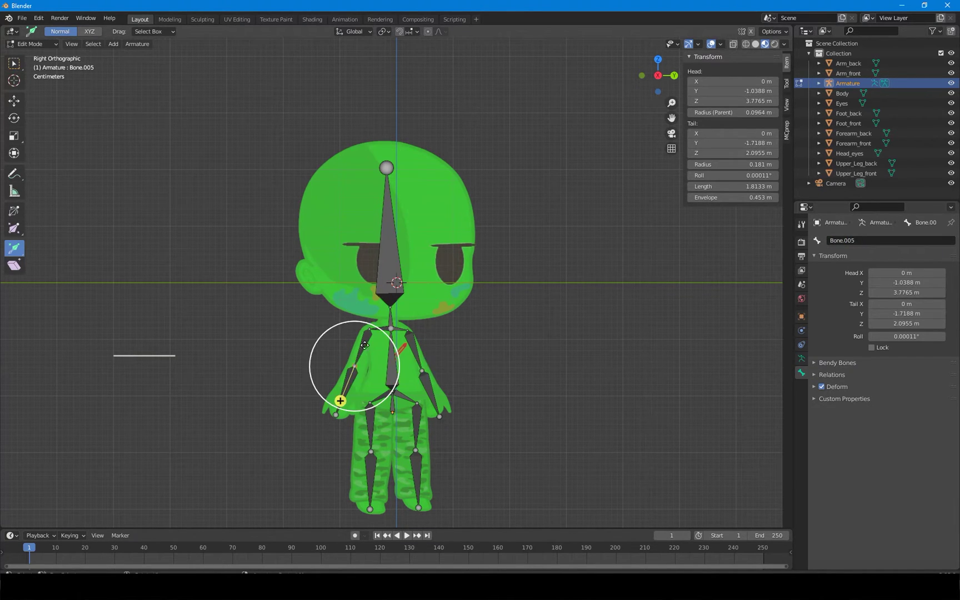
left_click(873, 240)
type("For")
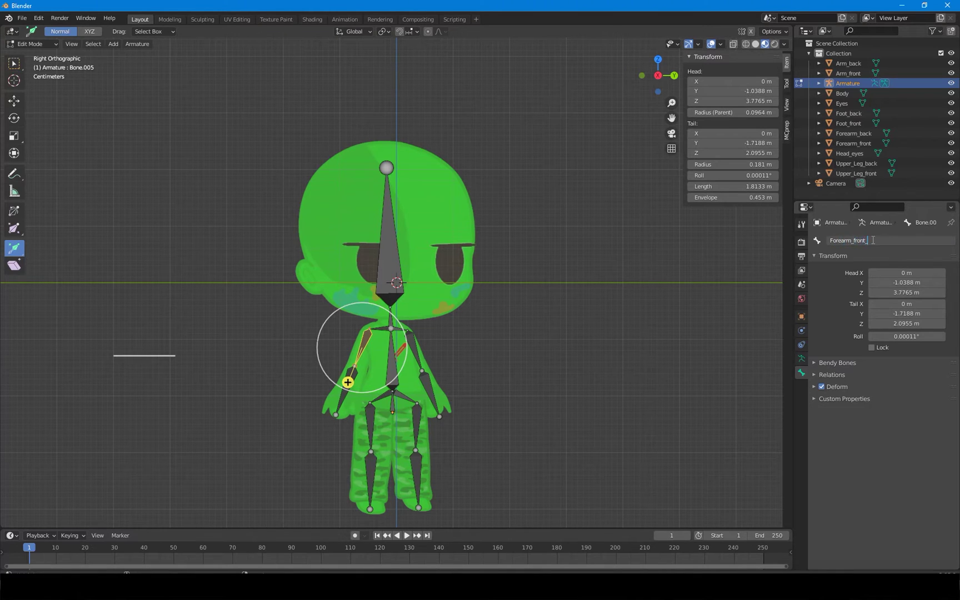
type("earm_front")
key("Return")
left_click(344, 390)
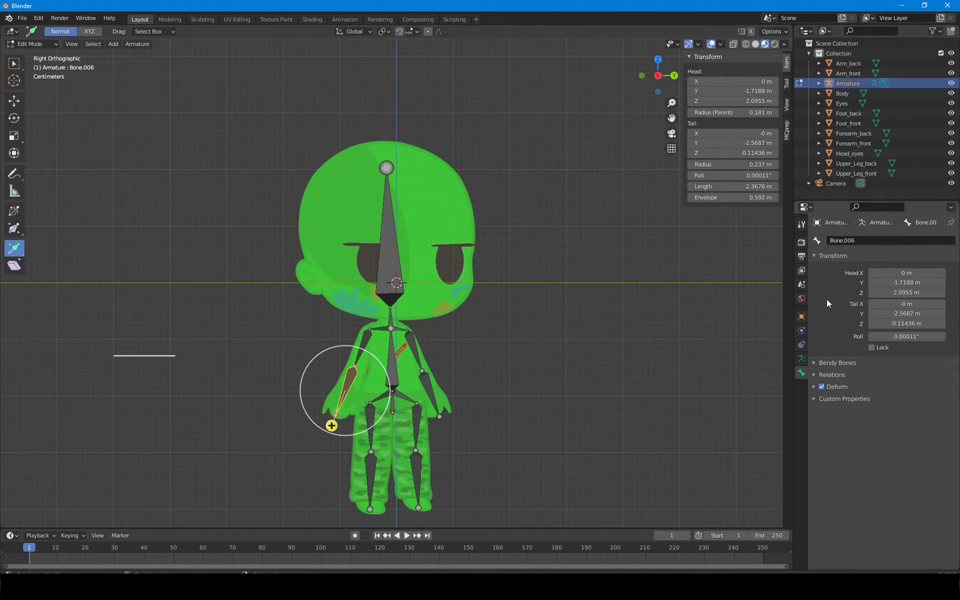
left_click(860, 241)
type("Arm_front_bon")
key("Return")
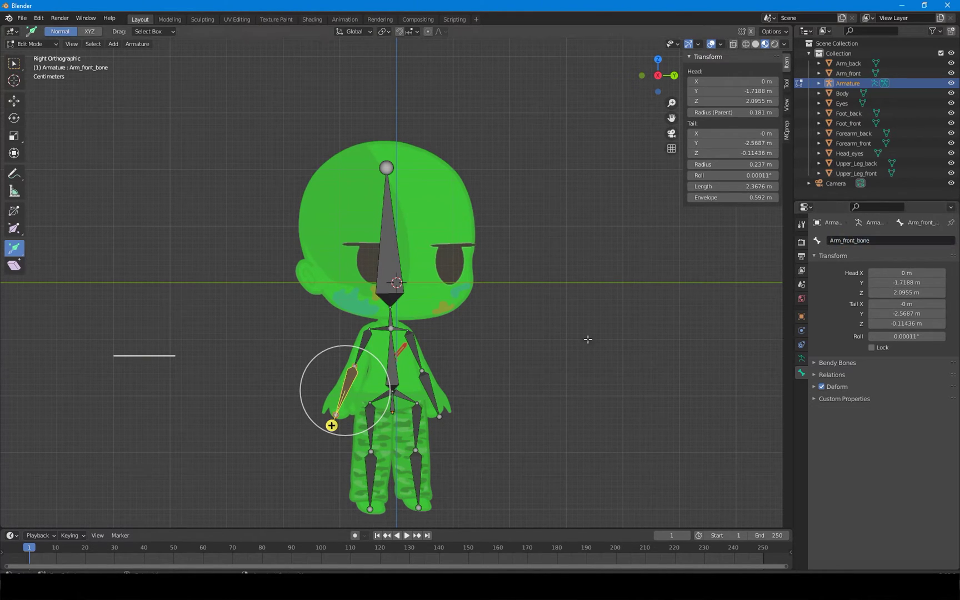
- Rename the back arm's upper bone as Forearm_back_bone and its lower bone as Arm_back_bone
left_click(426, 385)
left_click(869, 237)
type("Forearm_back_bo")
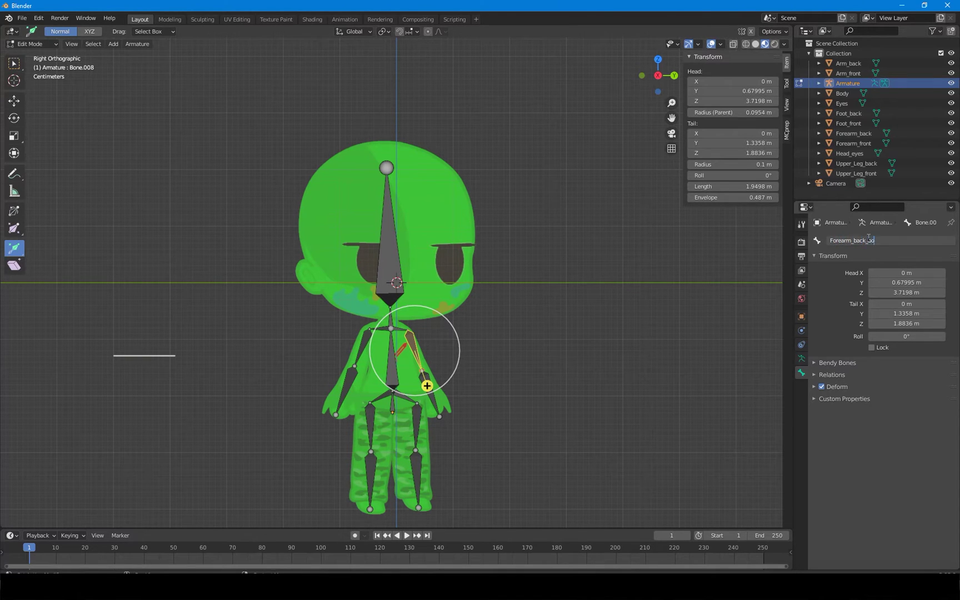
type("ne")
key("Return")
left_click(443, 428)
left_click(863, 239)
type("Arm")
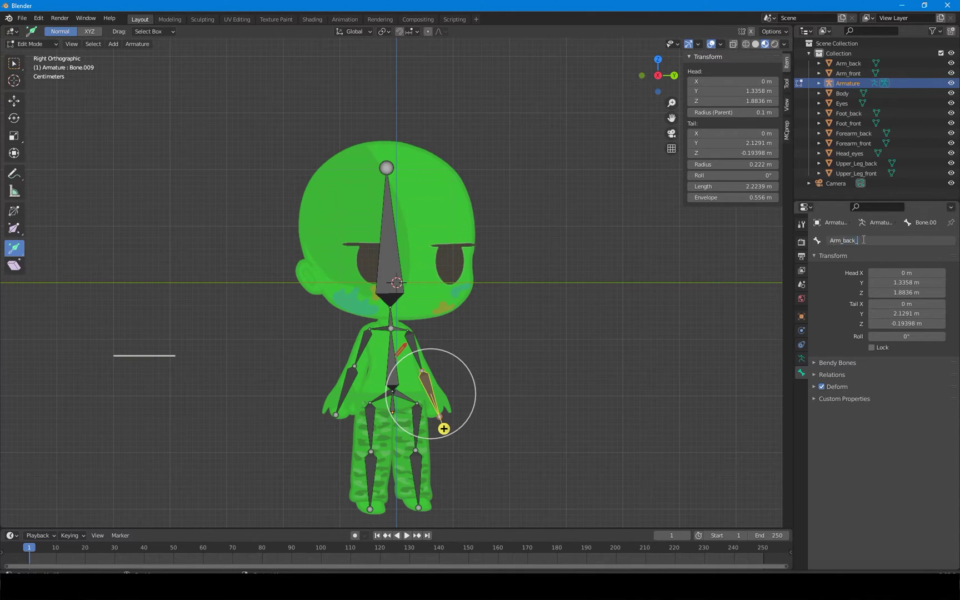
type("_back")
key("Return")
- Rename the torso bone between the hips and the neck as Body_spine_bone
left_click(391, 322)
left_click(871, 241)
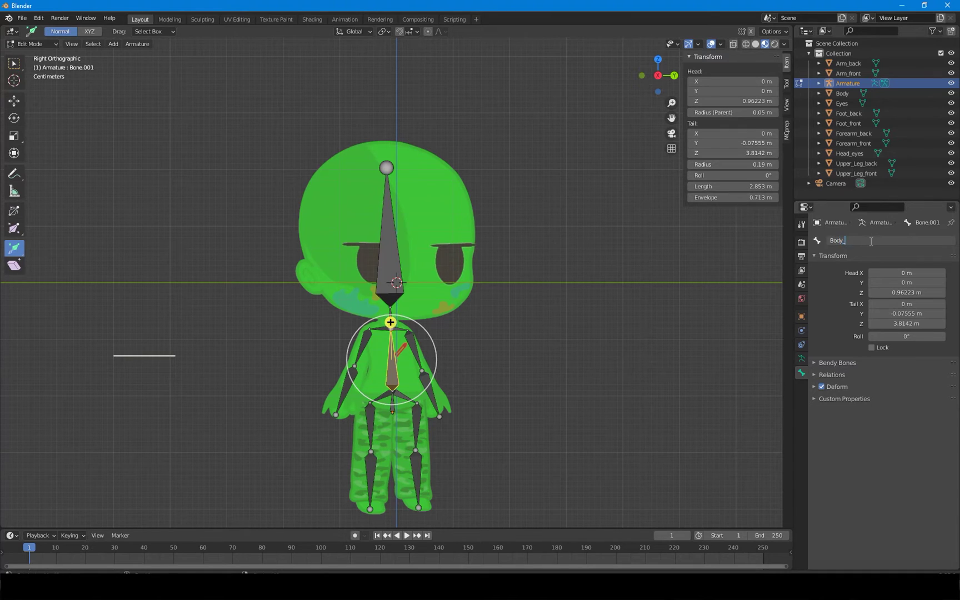
key("Return")
- Rename the two thigh bones as Upper_leg_front_bone and Upper_leg_back_bone
left_click(371, 463)
left_click(857, 240)
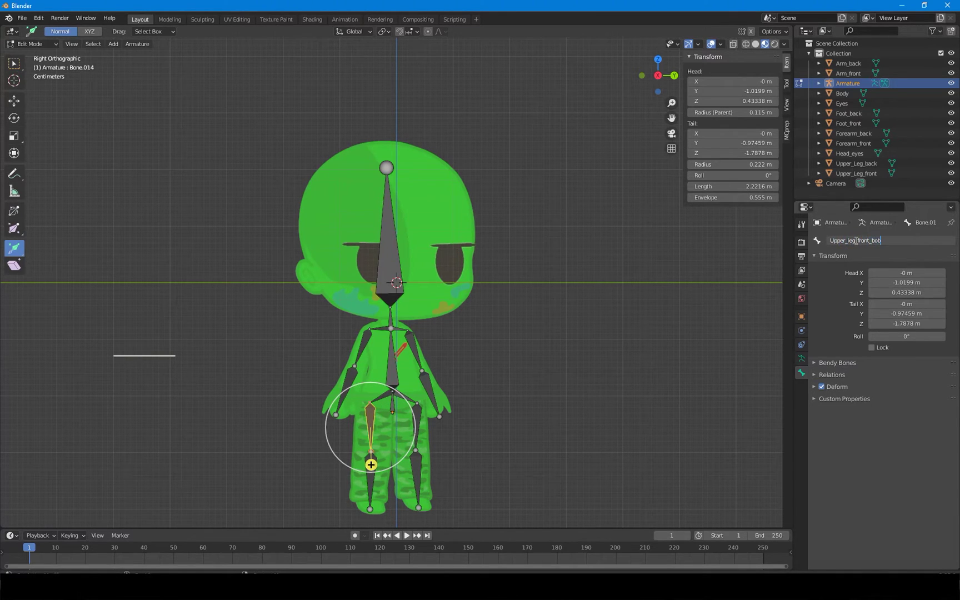
type("Upper_leg_front_bone")
key("Return")
left_click(417, 413)
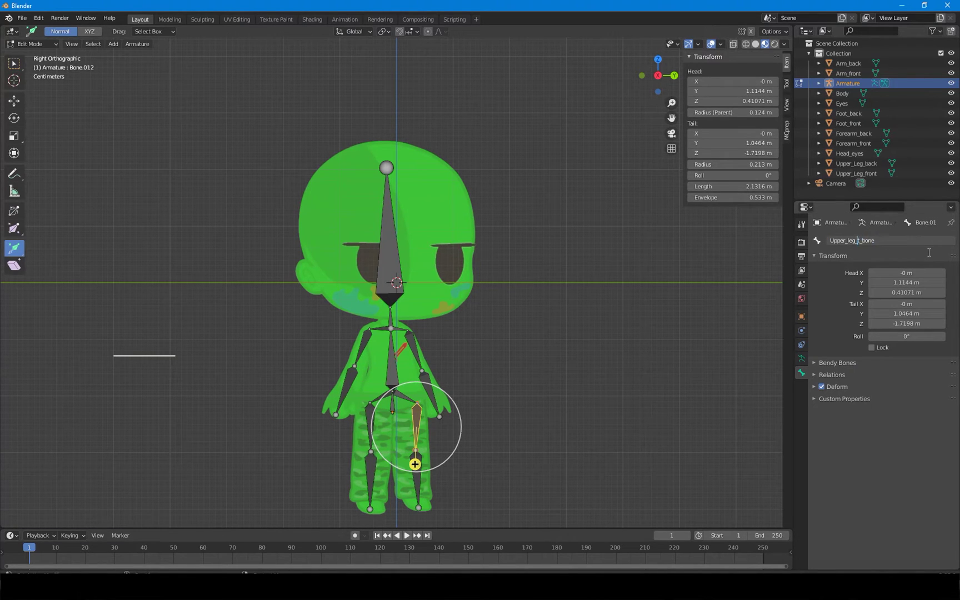
key("Return")
- Rename the lower bones of both legs, using Foot_back_bone for the back one
left_click(370, 471)
left_click(859, 239)
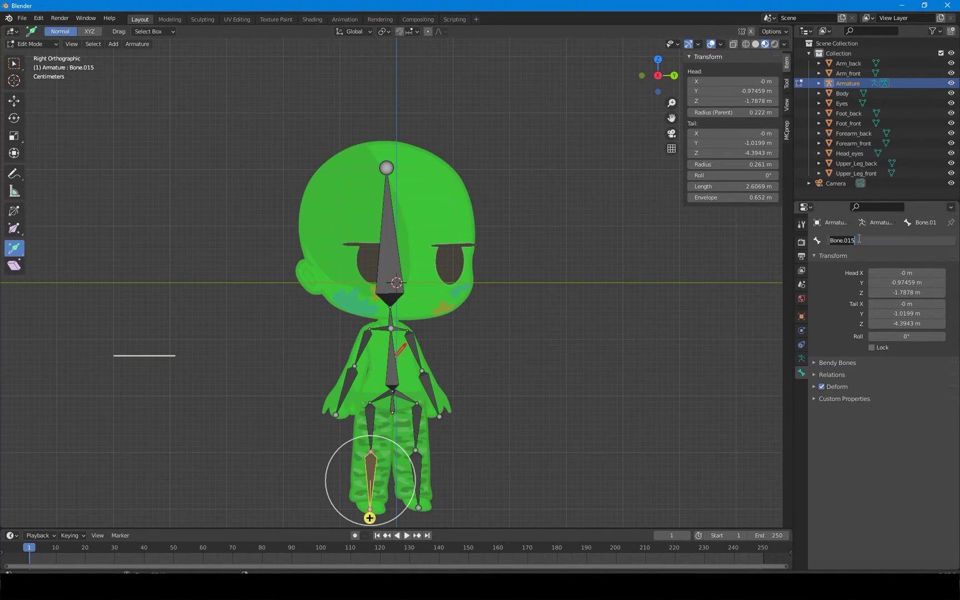
type("Upper_leg_front_bone")
key("Return")
left_click(416, 472)
left_click(877, 239)
type("Foot_back_bone")
key("Return")
- Expand the armature's bone hierarchy and rename the root bone at the hips as Bone_pelvis
left_click(819, 83)
left_click(828, 93)
left_click(838, 103)
left_click(848, 122)
left_click(848, 143)
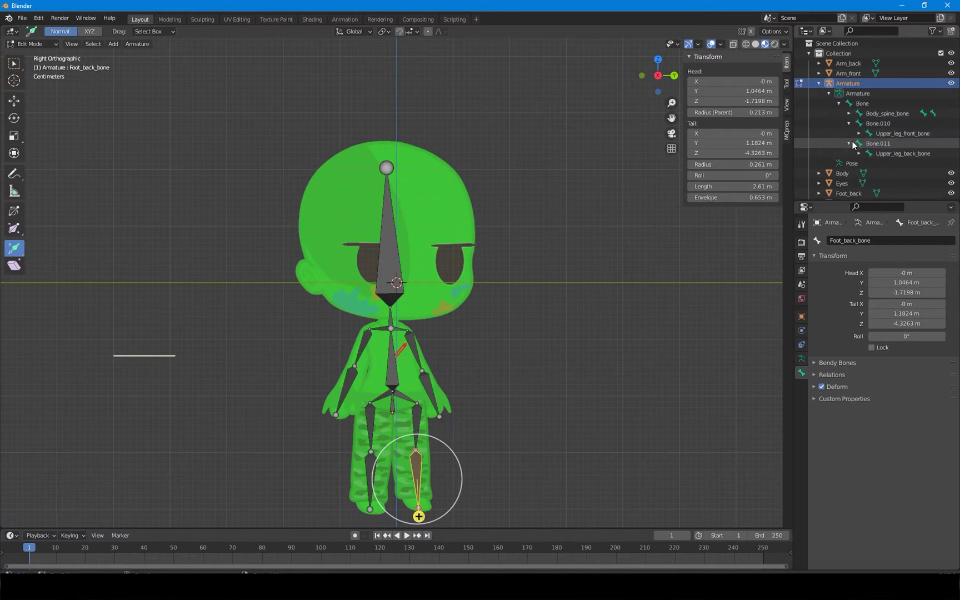
left_click(393, 364)
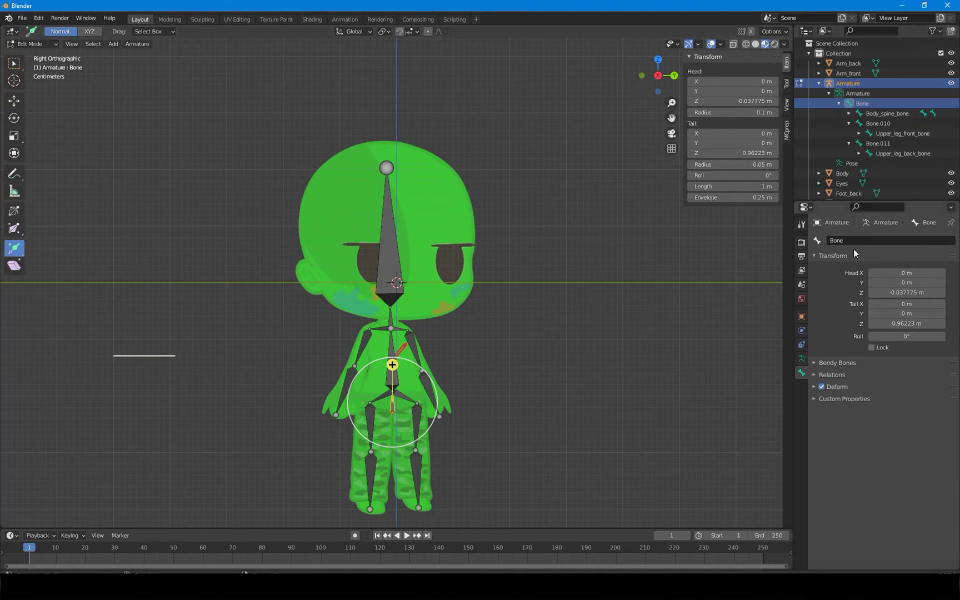
left_click(852, 240)
type("_pelvis")
key("Return")
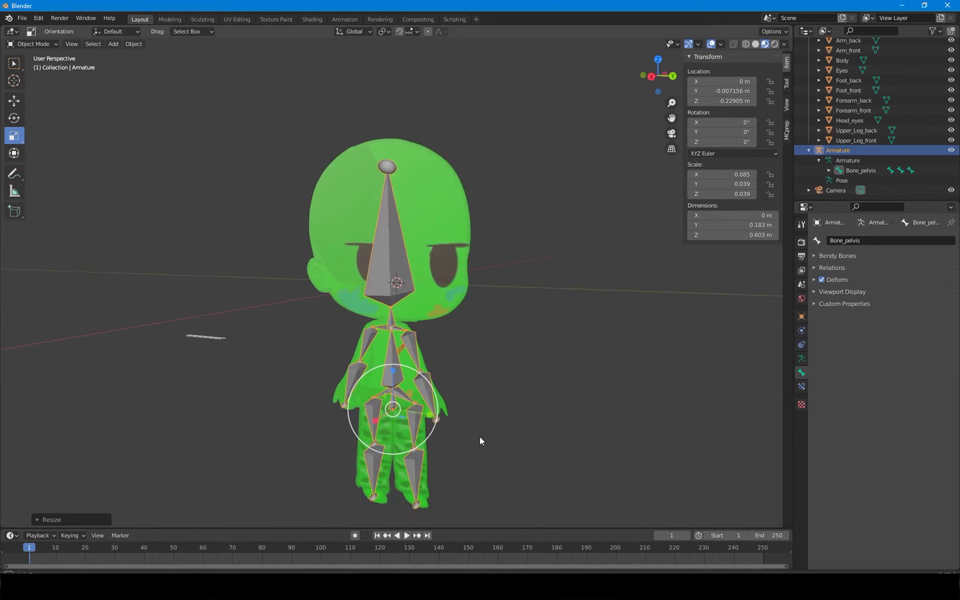
- Parent all body-part planes from Arm_back to Upper_Leg_front to the armature using Armature Deform With Empty Groups
middle_click_drag(479, 436, 510, 423)
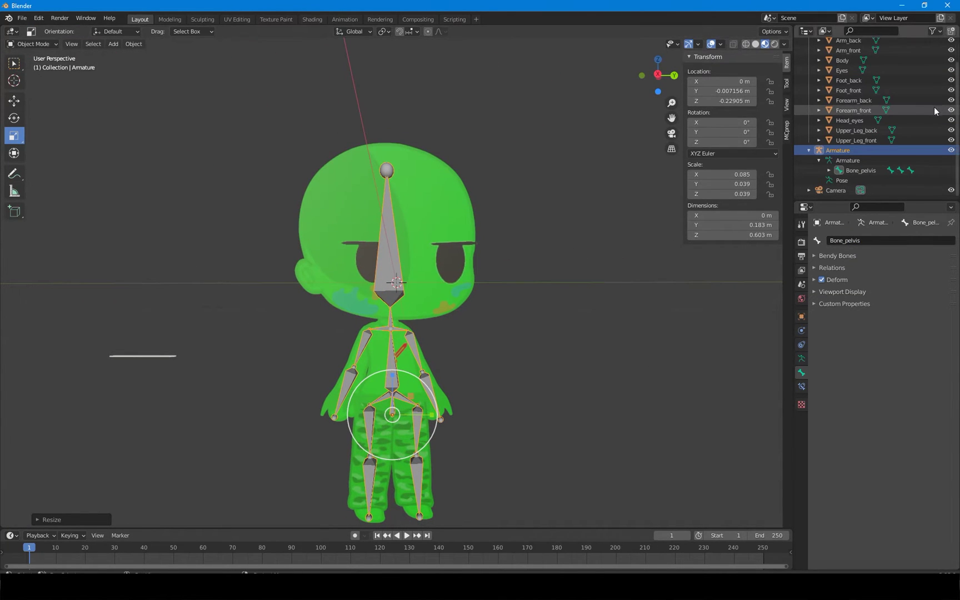
scroll(887, 101, "up", 2)
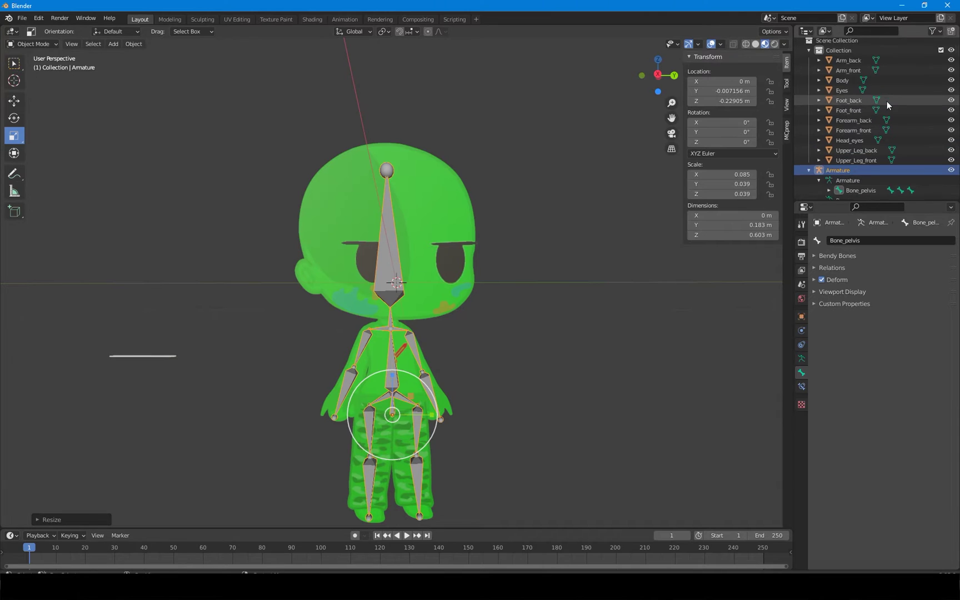
left_click(850, 65)
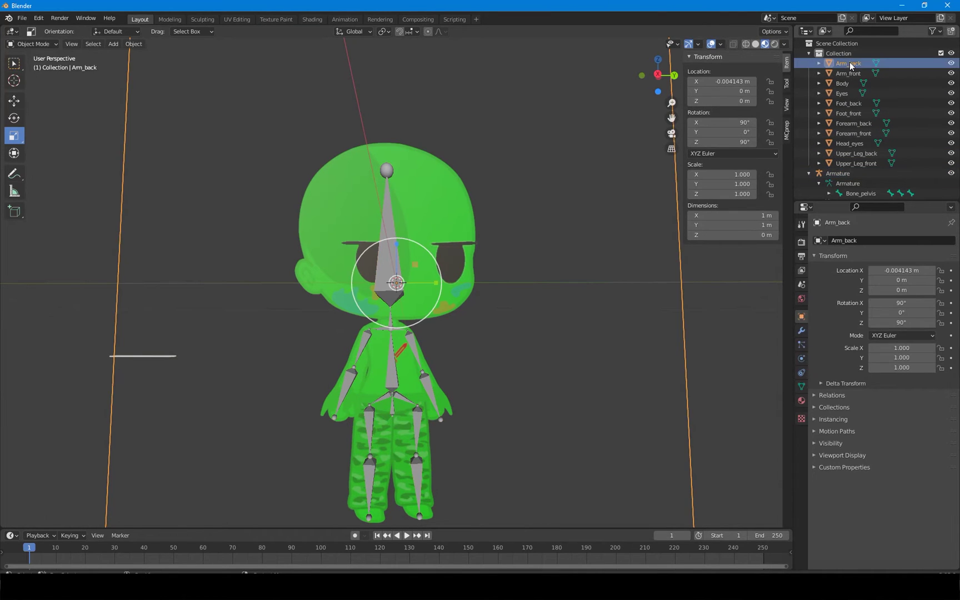
left_click(860, 162, "shift")
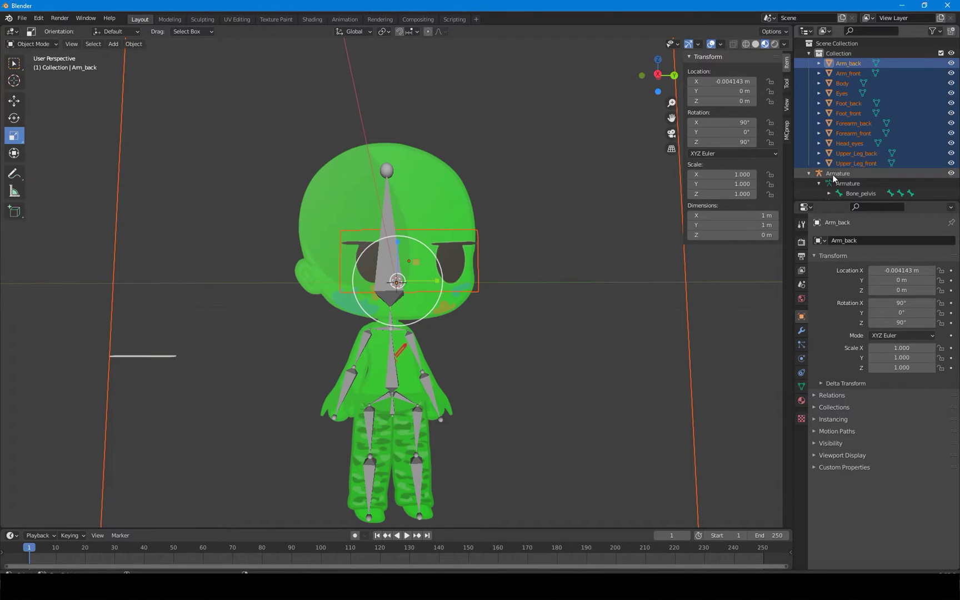
left_click(832, 174, "ctrl")
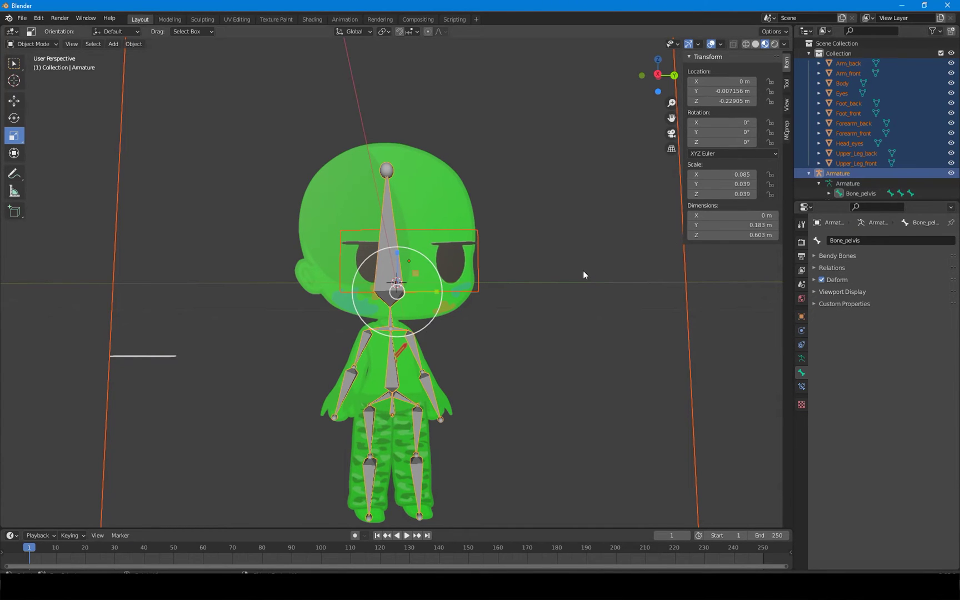
key("ctrl+p")
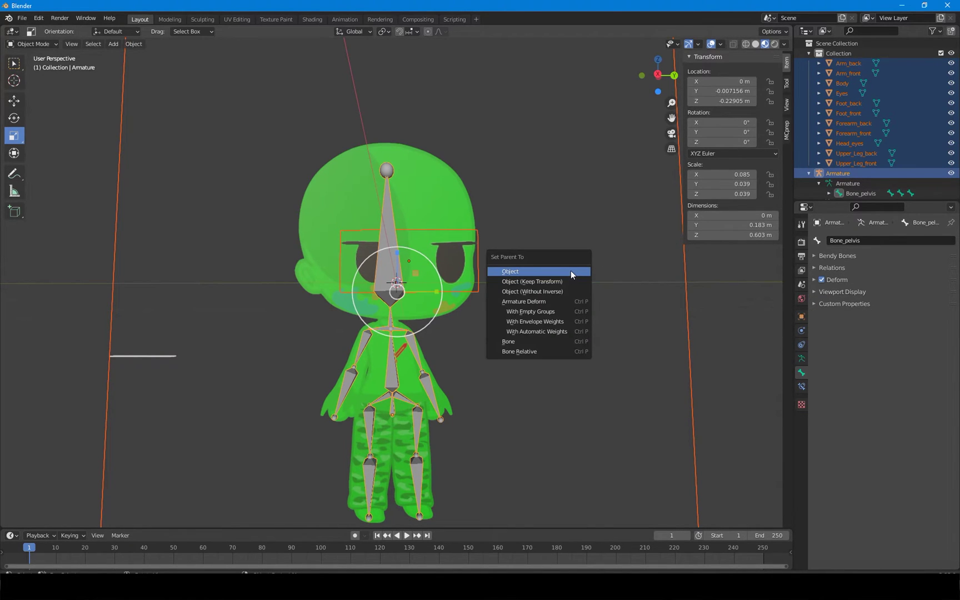
left_click(542, 315)
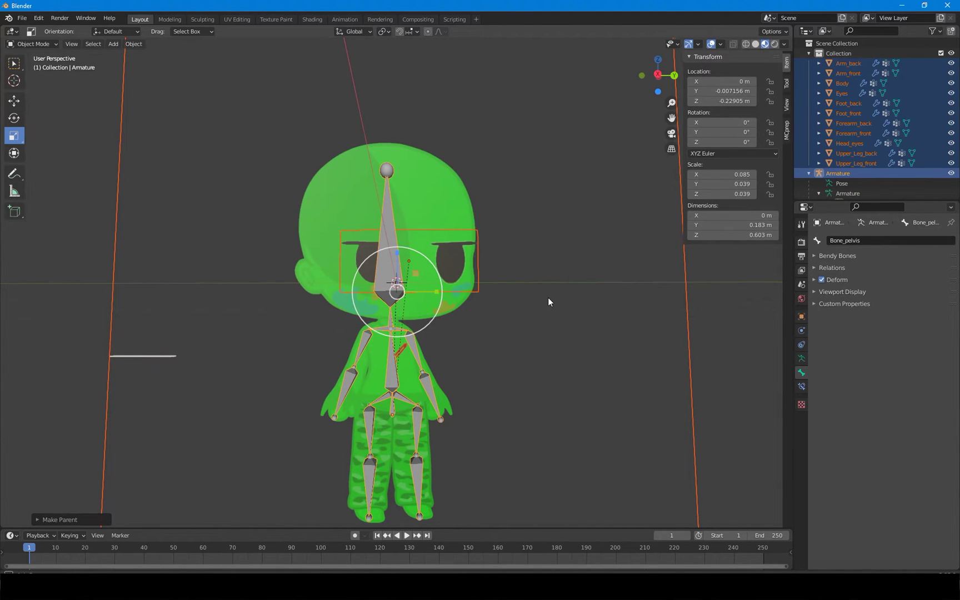
mouse_move(547, 297)
middle_mouse_down()
mouse_move(510, 331)
mouse_move(555, 314)
mouse_move(556, 305)
mouse_move(525, 320)
mouse_move(518, 262)
mouse_move(520, 344)
mouse_move(547, 297)
middle_mouse_up()
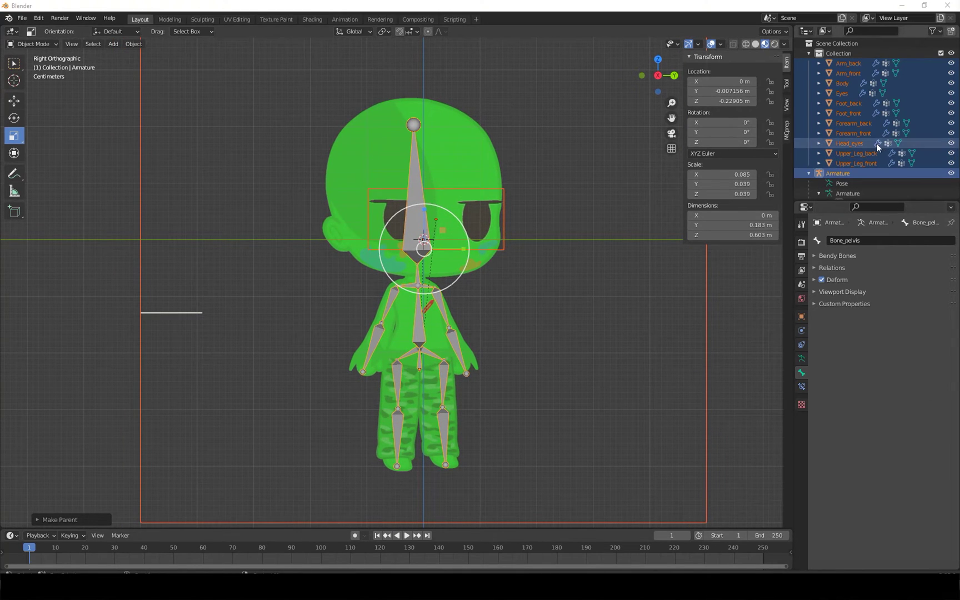
- Assign all vertices of the Arm_back plane to the Arm_back_bone vertex group in Edit Mode, returning to Object Mode
left_click(837, 64)
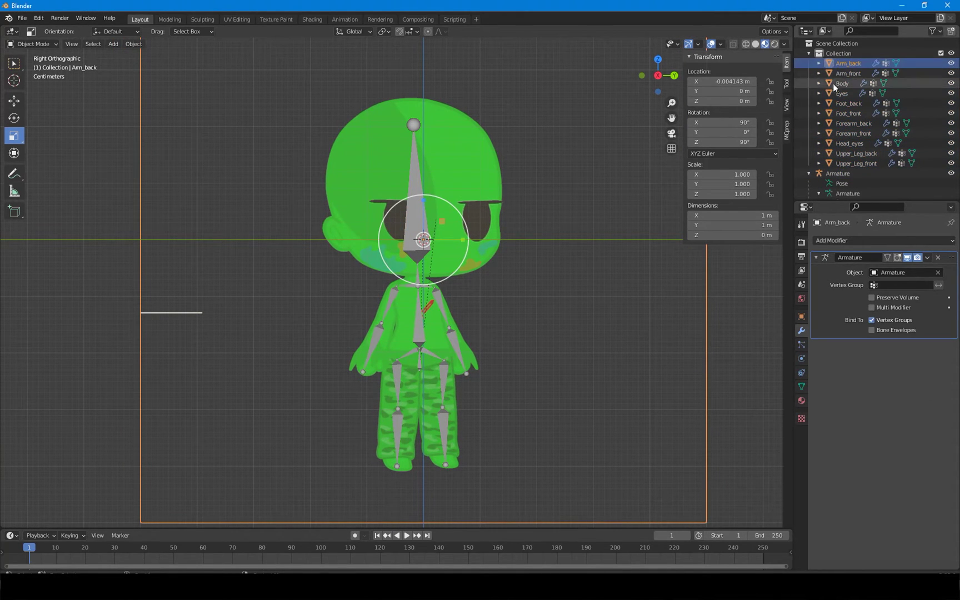
left_click(800, 389)
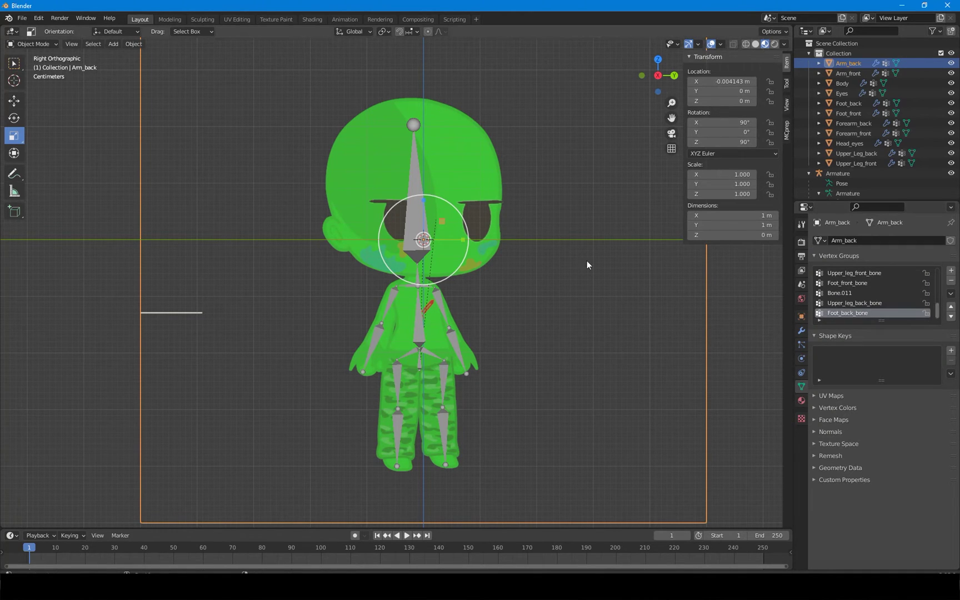
left_click(34, 44)
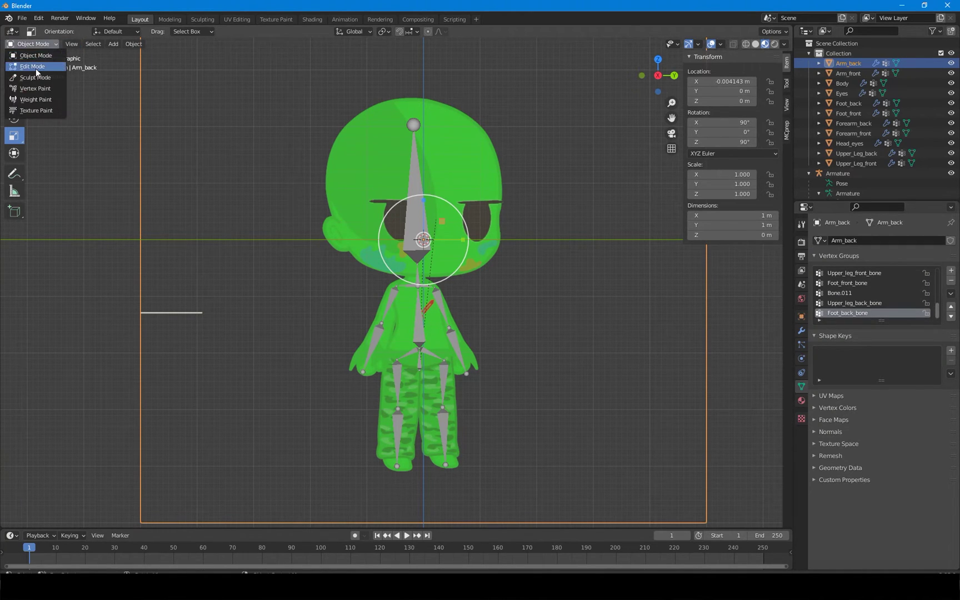
left_click(35, 67)
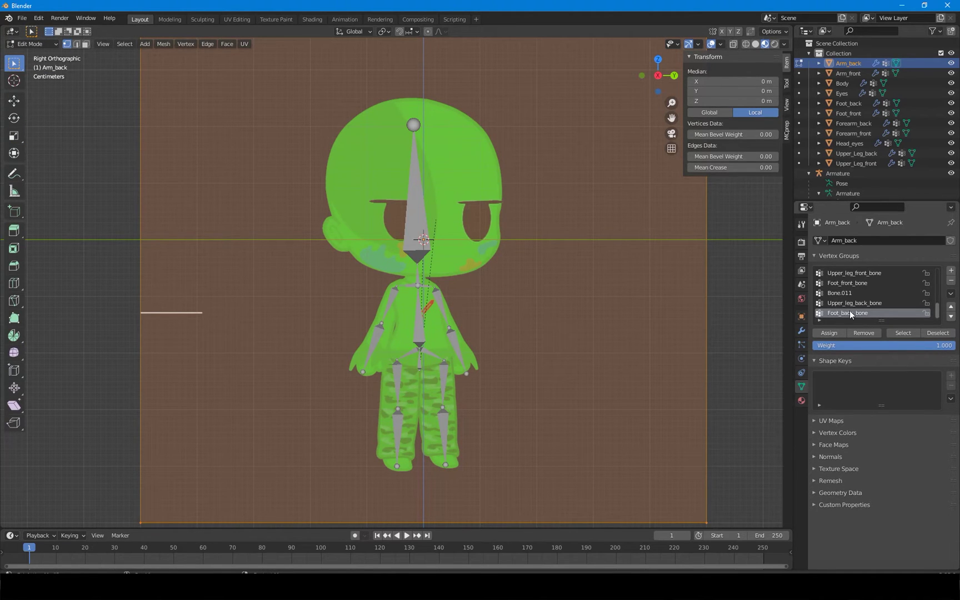
scroll(850, 310, "up", 4)
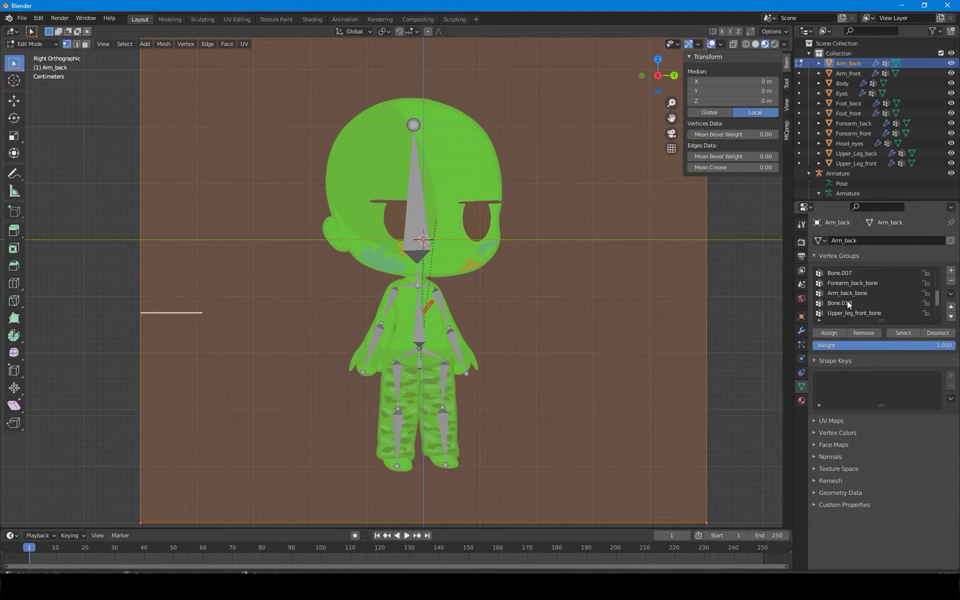
left_click(848, 294)
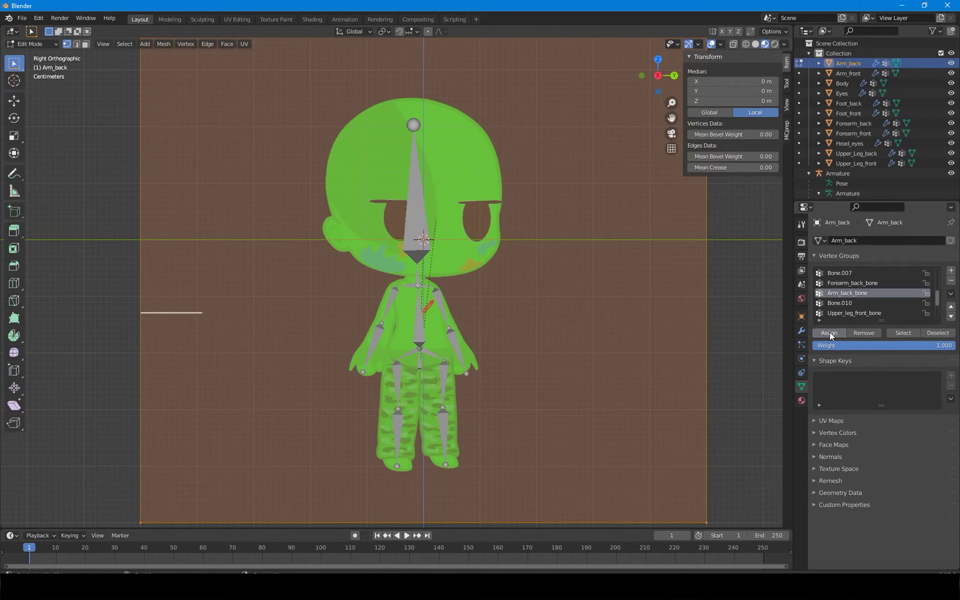
left_click(33, 44)
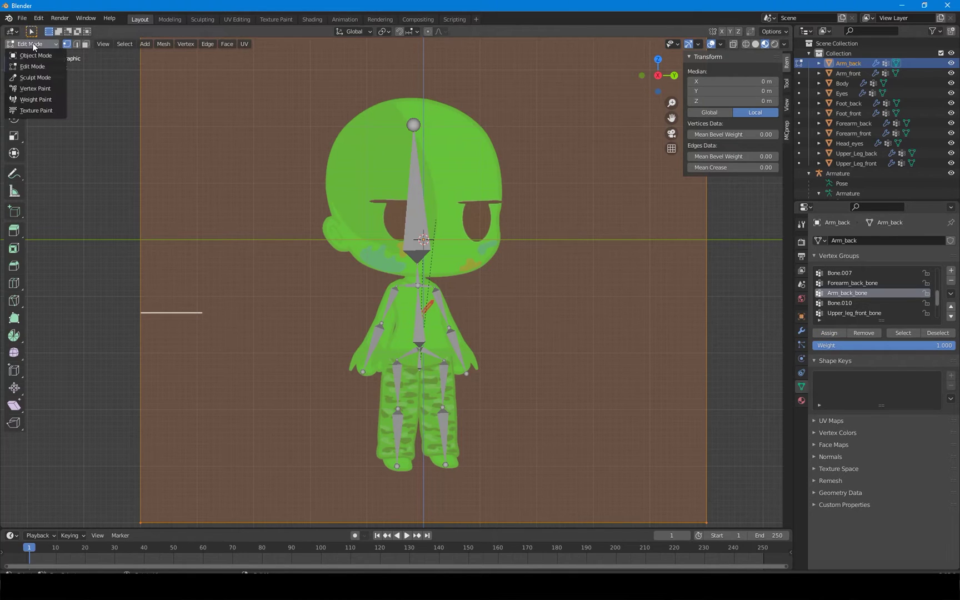
left_click(35, 56)
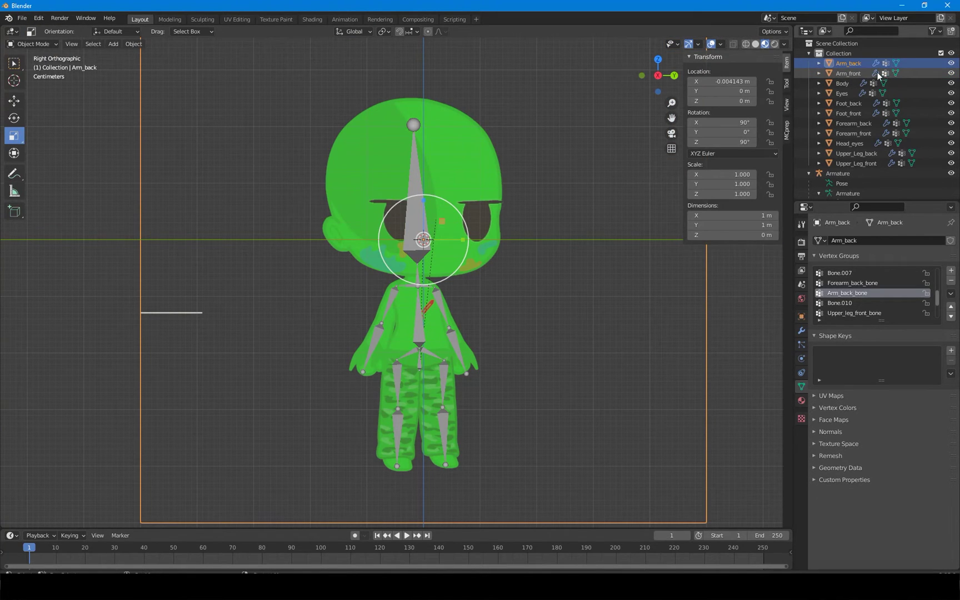
- Assign the Arm_front plane's vertices to the Arm_front_bone vertex group and return to Object Mode
left_click(842, 74)
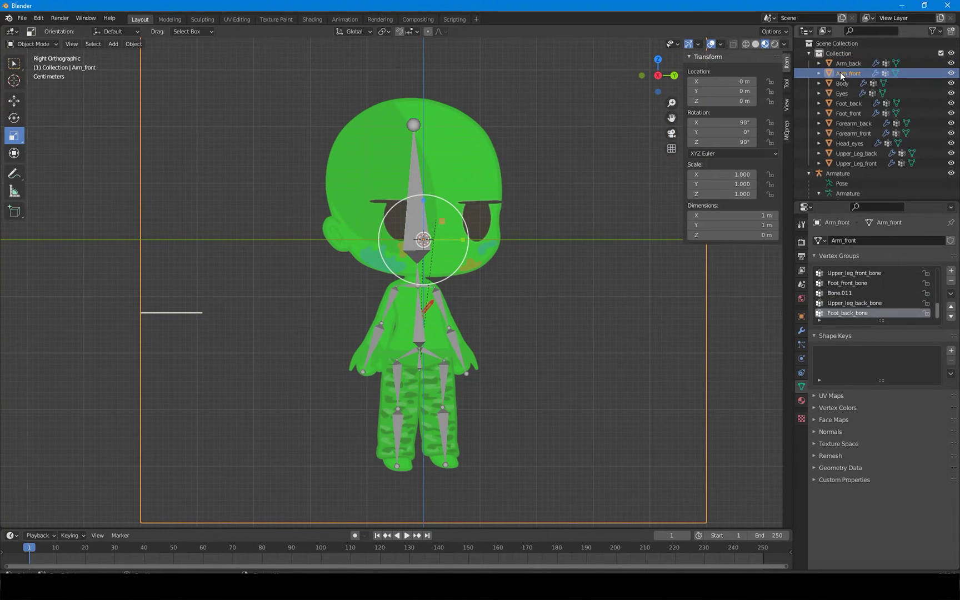
left_click(37, 42)
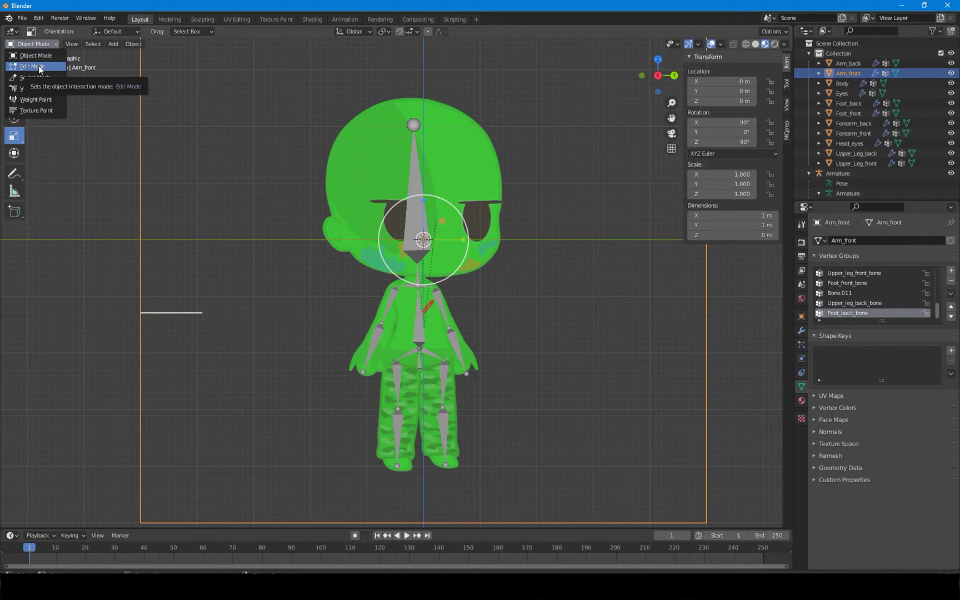
left_click(38, 65)
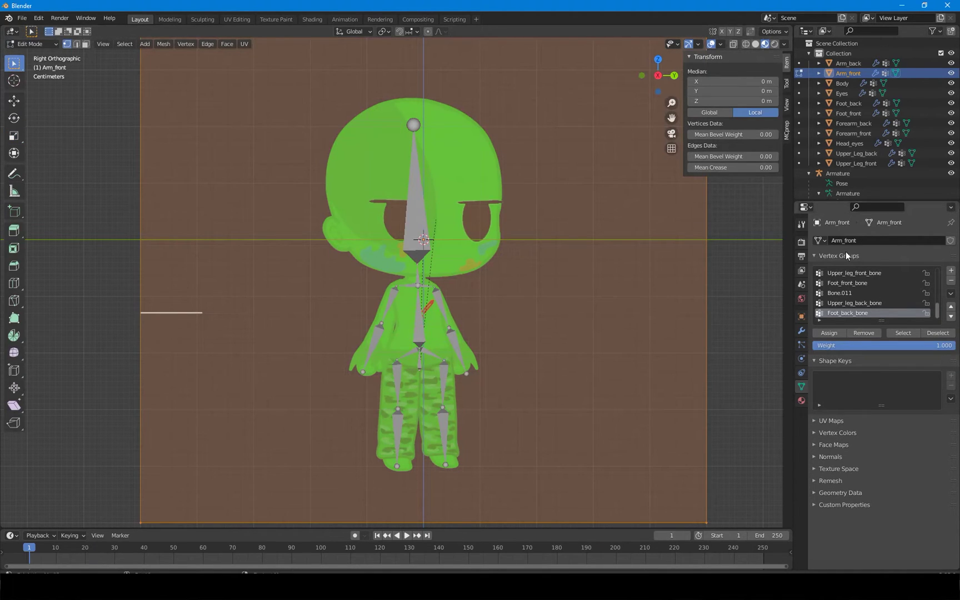
scroll(858, 308, "up", 3)
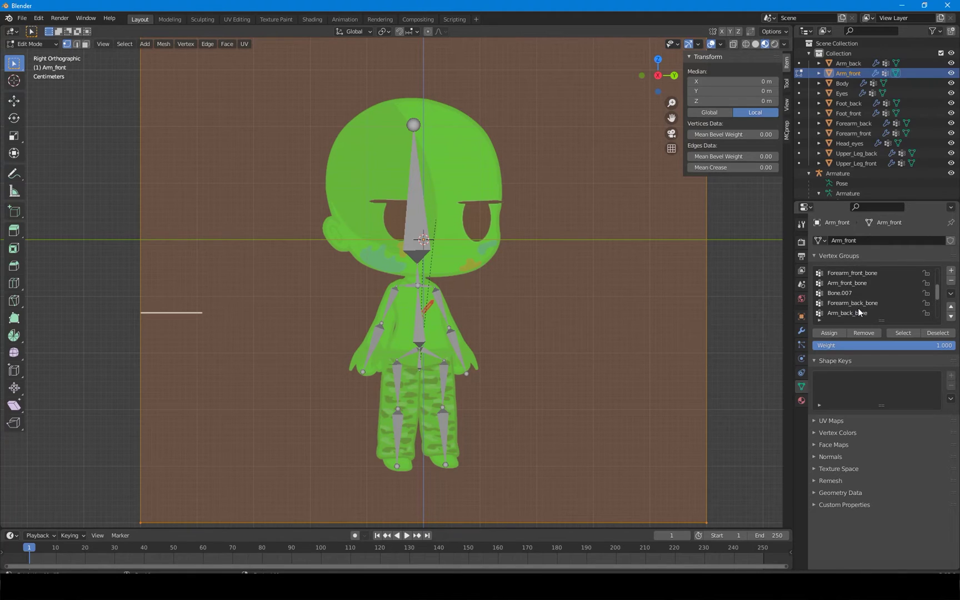
left_click(858, 283)
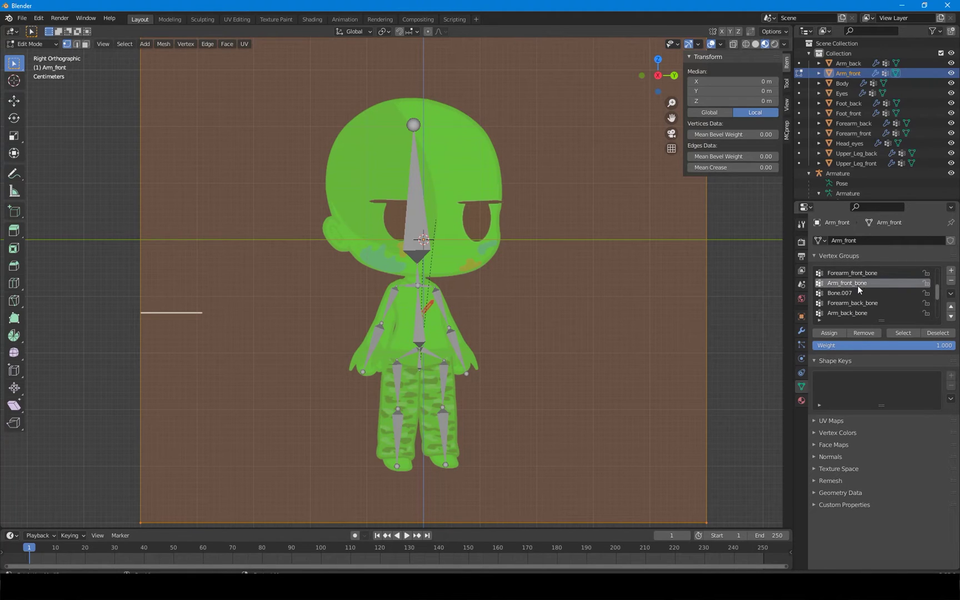
left_click(832, 335)
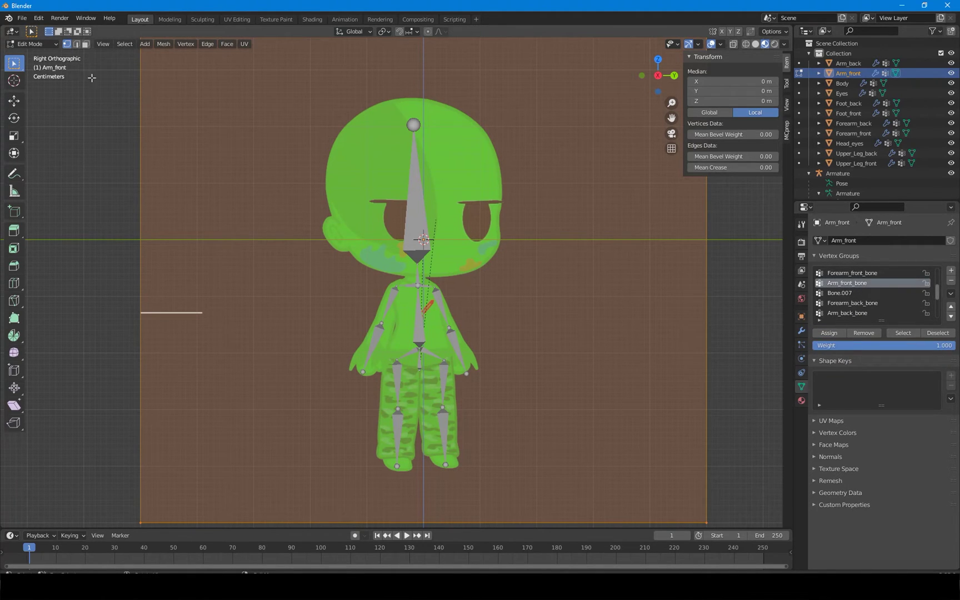
left_click(33, 44)
left_click(33, 51)
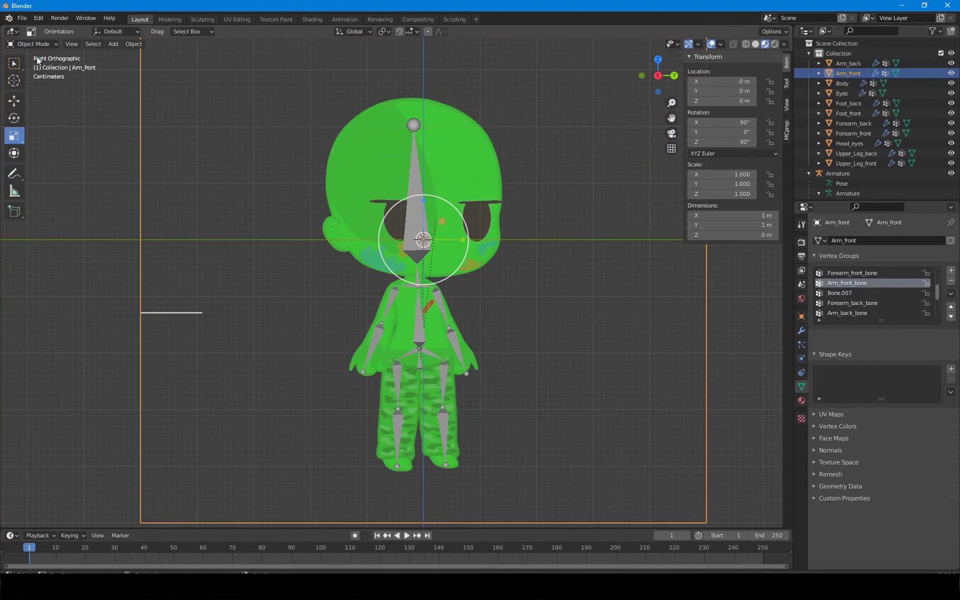
- Assign the Body plane's vertices to the Body_spine_bone vertex group and return to Object Mode
left_click(857, 83)
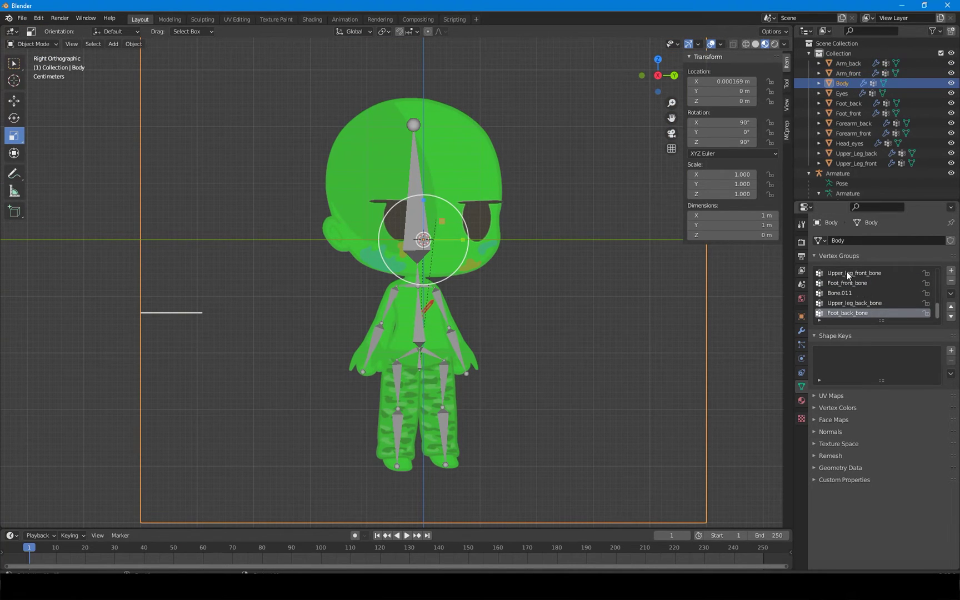
left_click(33, 44)
left_click(32, 62)
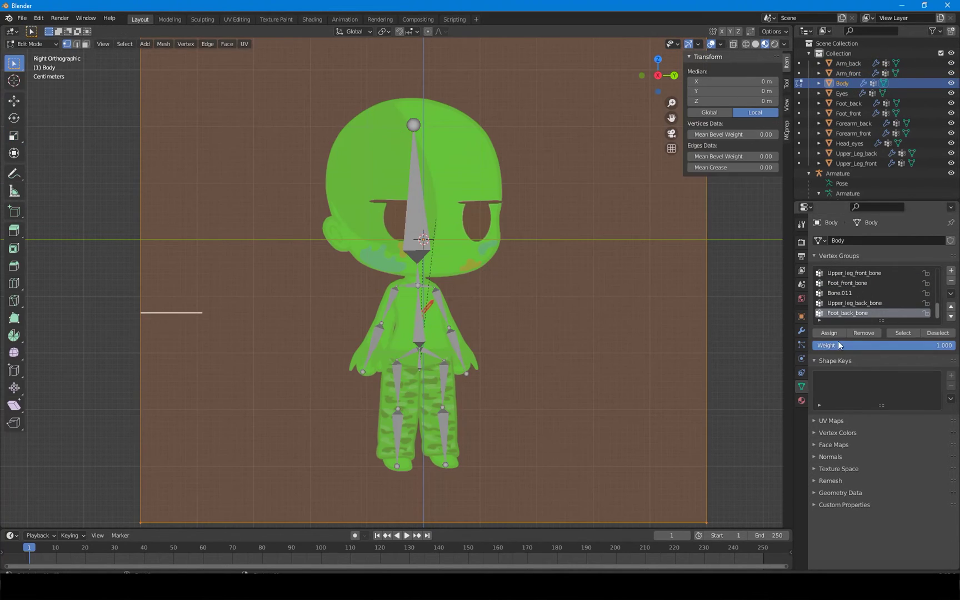
scroll(866, 313, "up", 3)
- Assign the Eyes plane's vertices to the Head_bone vertex group and return to Object Mode
left_click(842, 93)
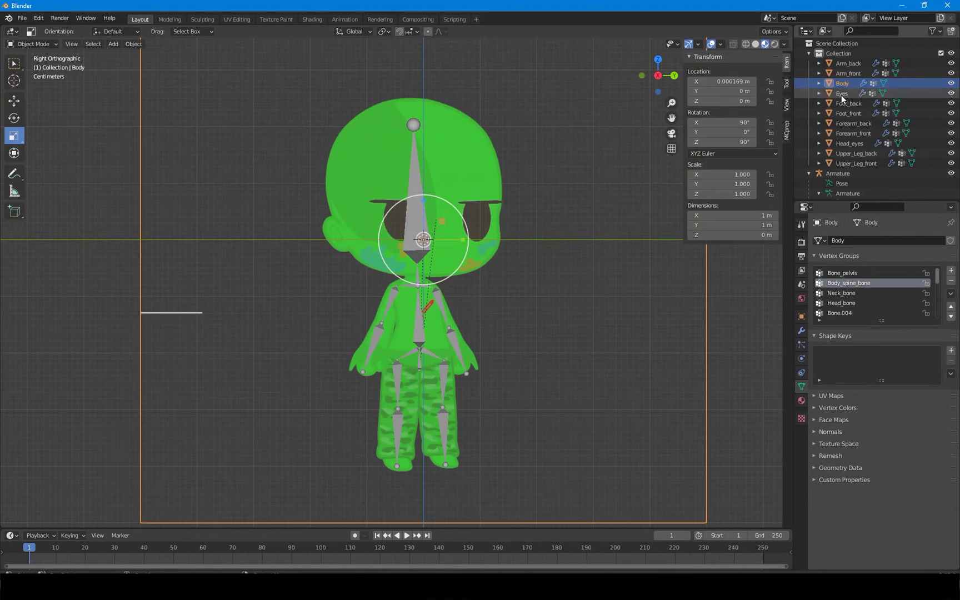
left_click(35, 44)
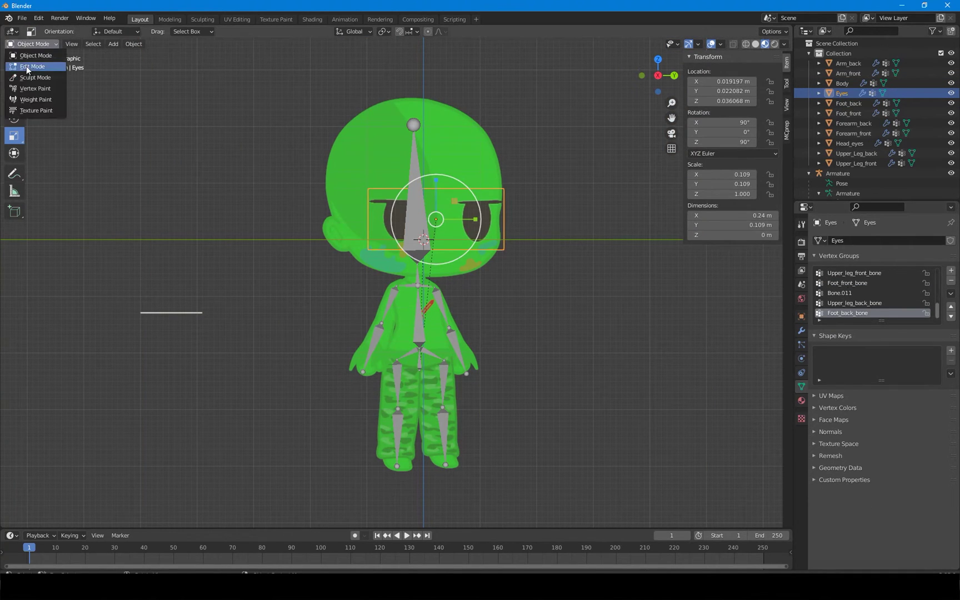
left_click(32, 62)
left_click(867, 293)
left_click(829, 333)
left_click(44, 45)
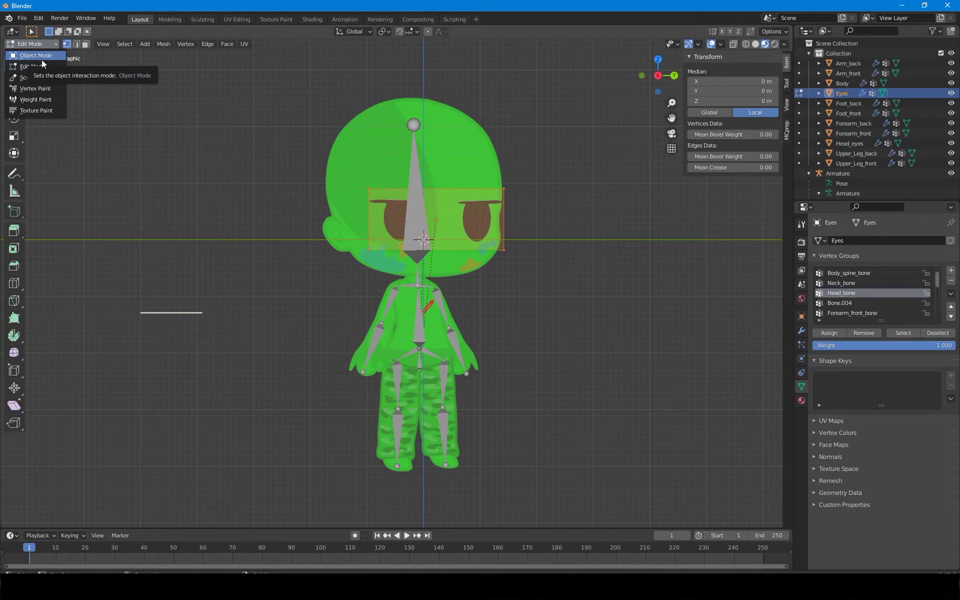
left_click(42, 59)
left_click(843, 83)
- Assign the Foot_back plane's vertices to the Foot_back_bone vertex group and return to Object Mode
left_click(848, 103)
left_click(33, 44)
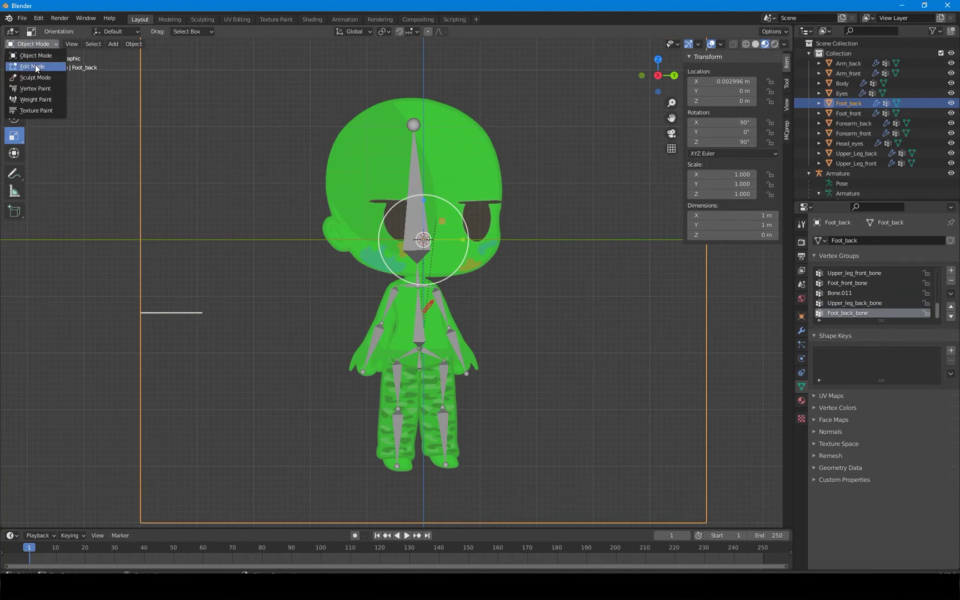
left_click(33, 63)
left_click(17, 46)
left_click(22, 57)
- Assign the Foot_front plane's vertices to the Foot_front_bone vertex group and return to Object Mode
left_click(855, 113)
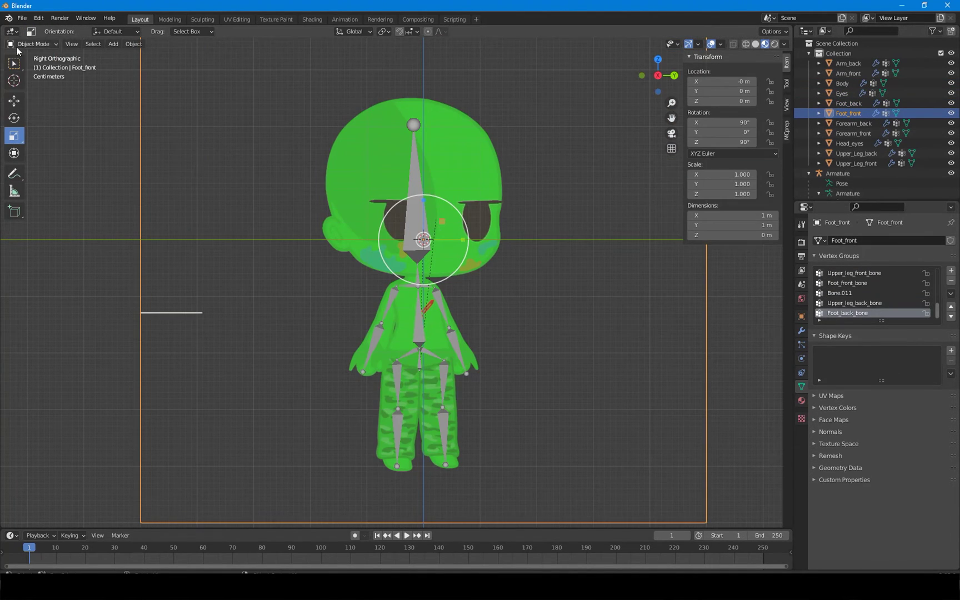
left_click(18, 46)
left_click(25, 66)
left_click(847, 282)
left_click(829, 333)
left_click(33, 44)
left_click(42, 59)
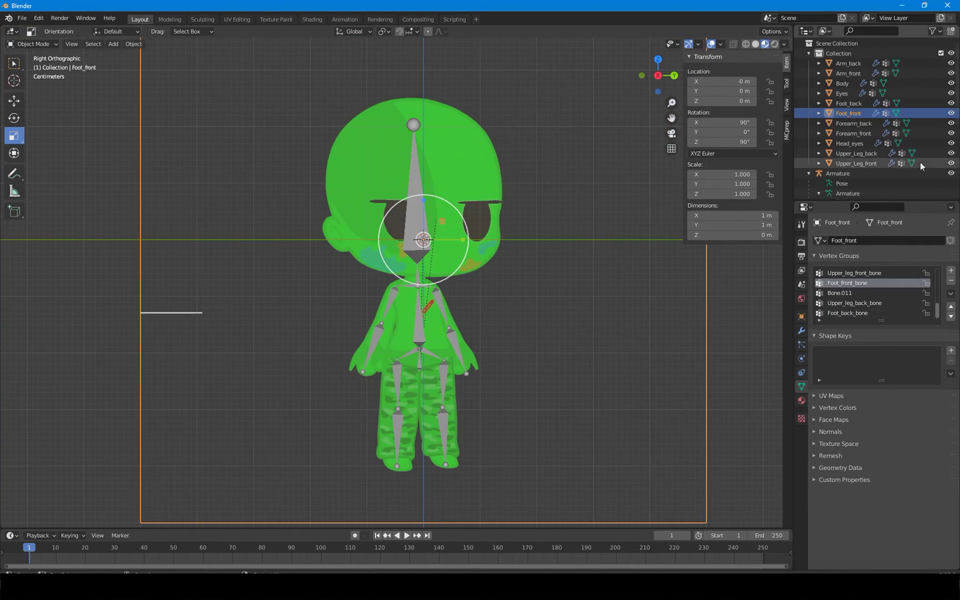
- Assign the Forearm_back plane's vertices to the Forearm_back_bone vertex group and return to Object Mode
left_click(854, 123)
left_click(33, 44)
left_click(33, 66)
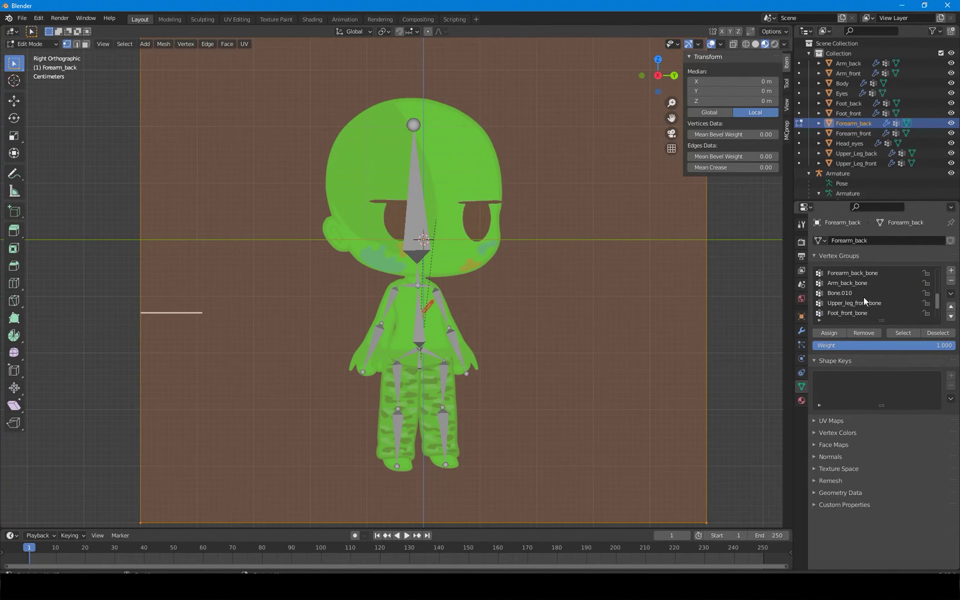
left_click(853, 273)
left_click(829, 332)
left_click(33, 44)
left_click(42, 59)
- Assign the Forearm_front plane's vertices to the Forearm_front_bone vertex group and return to Object Mode
left_click(853, 133)
left_click(33, 44)
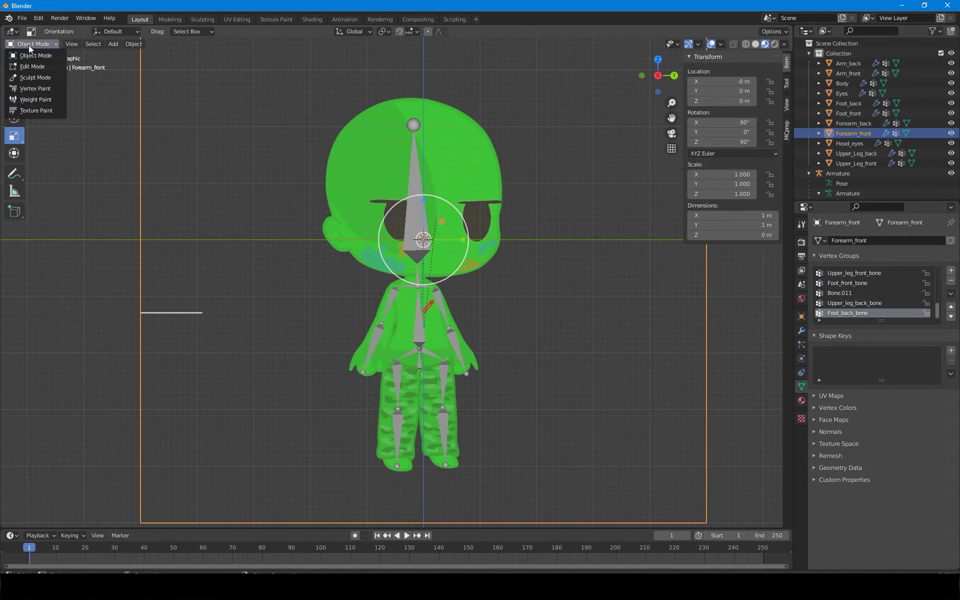
left_click(32, 66)
left_click(853, 273)
left_click(829, 333)
key("Tab")
- Assign the Head_eyes plane's vertices to the Head_bone vertex group and return to Object Mode
left_click(850, 144)
left_click(34, 44)
left_click(33, 66)
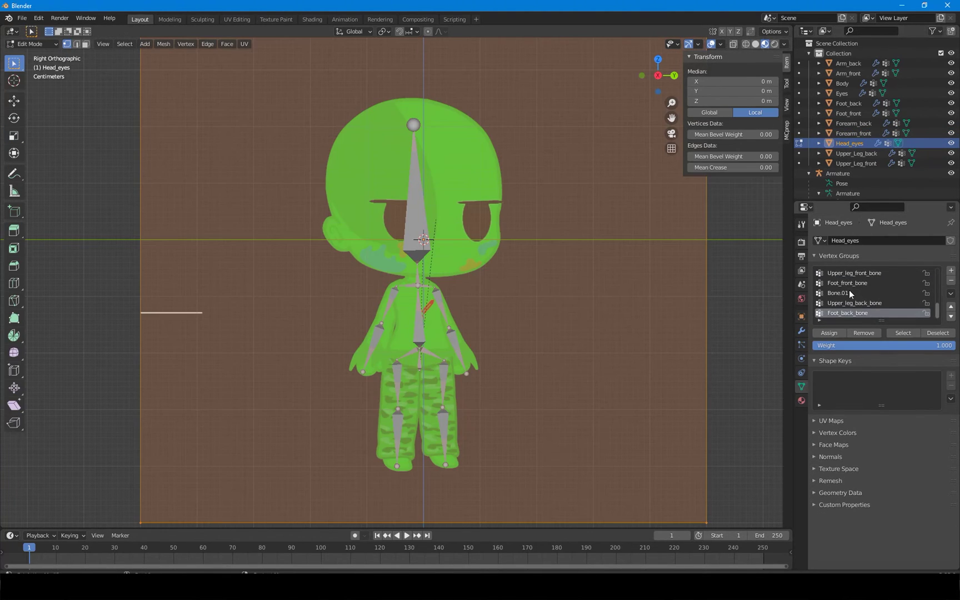
scroll(856, 295, "up", 5)
left_click(844, 303)
left_click(829, 333)
left_click(33, 44)
left_click(35, 55)
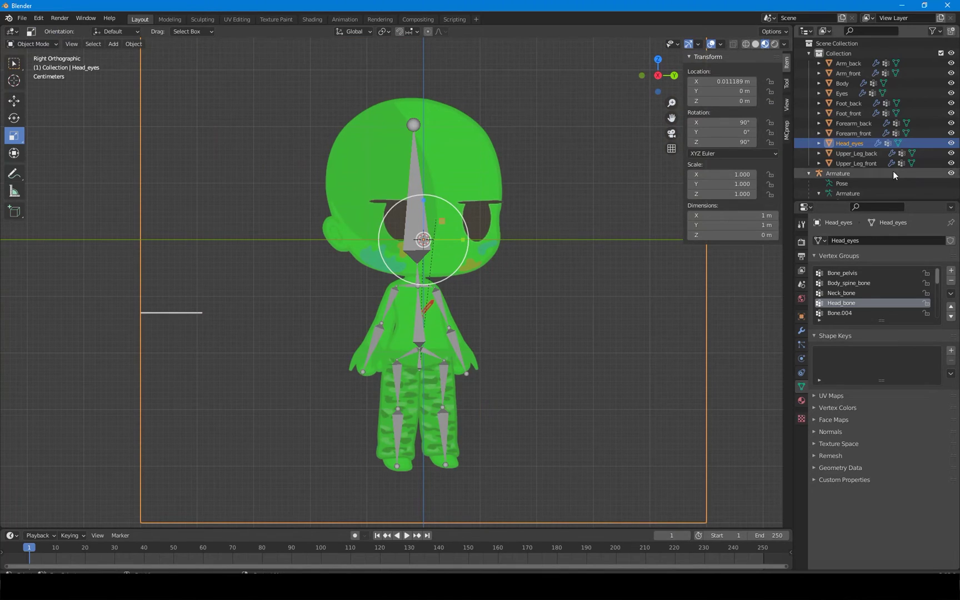
- Assign the Upper_Leg_back plane's vertices to the Upper_leg_back_bone vertex group and return to Object Mode
left_click(856, 154)
left_click(33, 44)
left_click(34, 66)
left_click(854, 303)
left_click(829, 333)
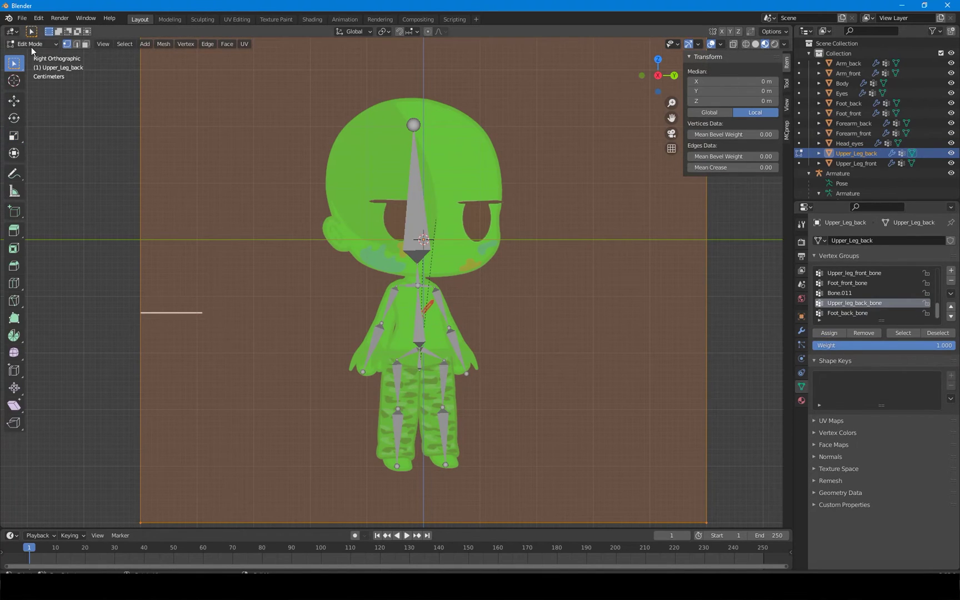
key("Tab")
- Assign the Upper_Leg_front plane's vertices to the Upper_leg_front_bone vertex group and return to Object Mode
left_click(856, 164)
key("Tab")
left_click(854, 273)
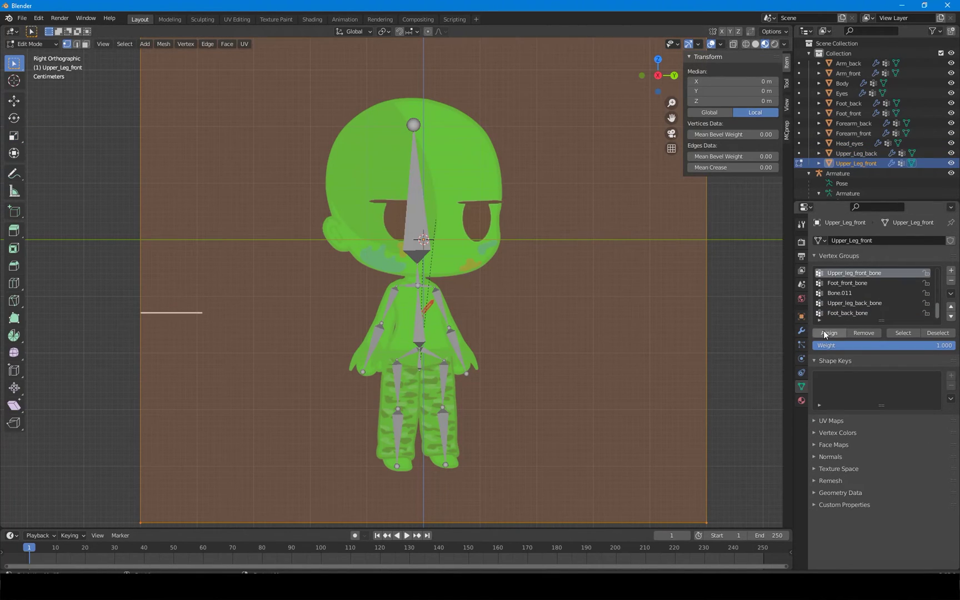
left_click(33, 44)
left_click(36, 55)
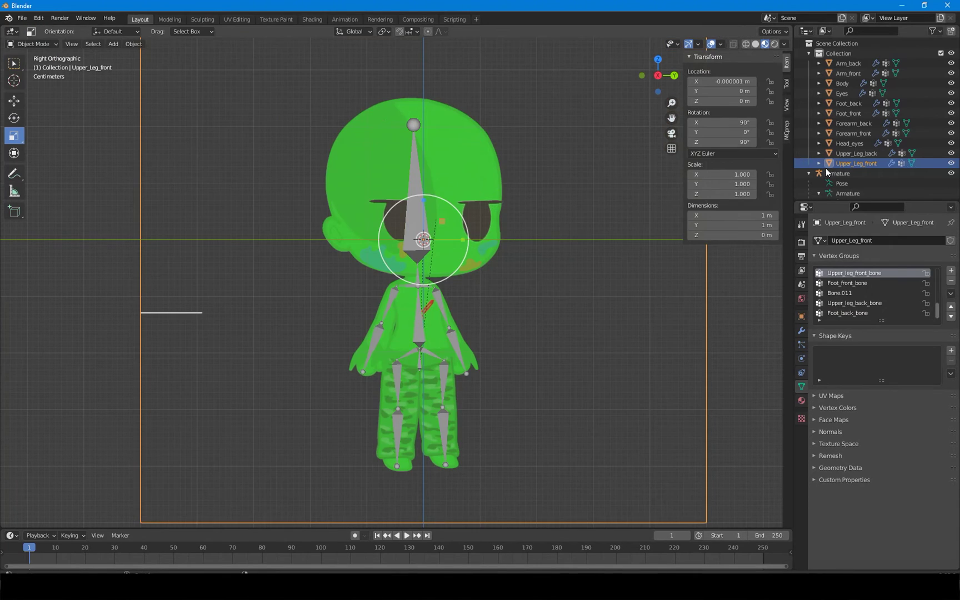
- Put the armature in Pose Mode and select the head bone with the Rotate tool active
left_click(854, 174)
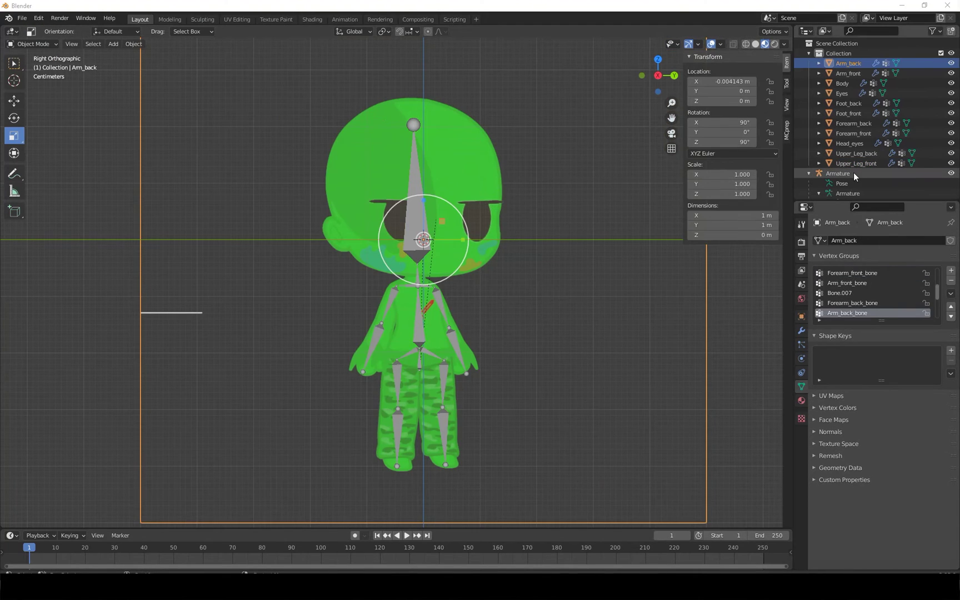
left_click(27, 40)
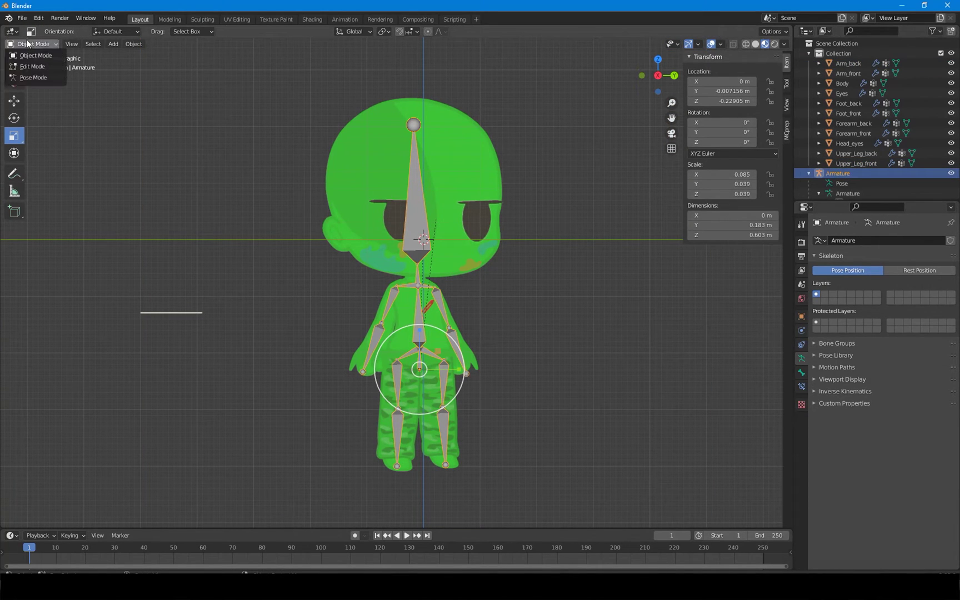
left_click(34, 76)
left_click(414, 259)
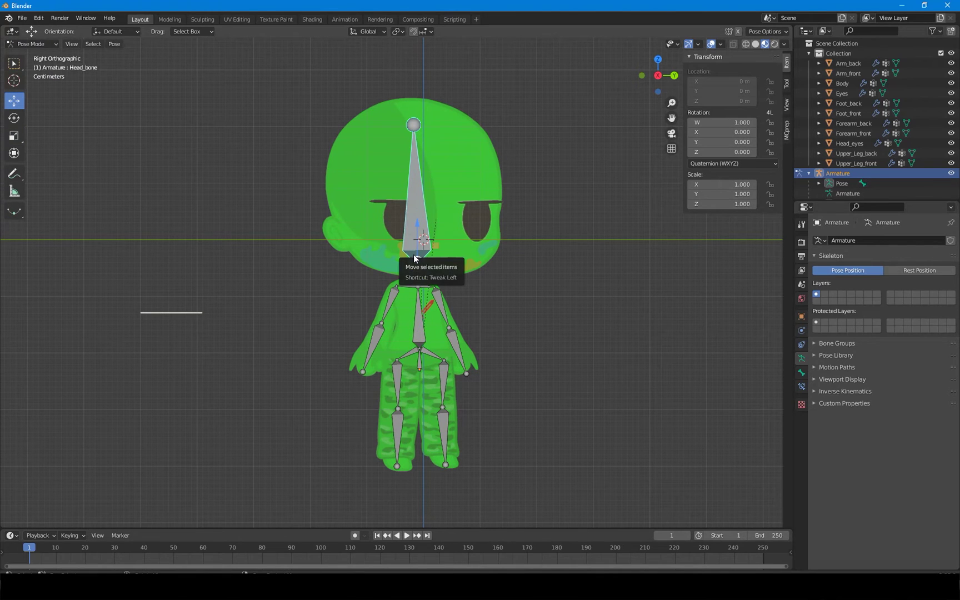
key("shift+space")
key("r")
- Test-rotate the head bone and both bones of the back arm to check the binding, undoing the rotations
left_click_drag(442, 292, 461, 296)
right_click(461, 296)
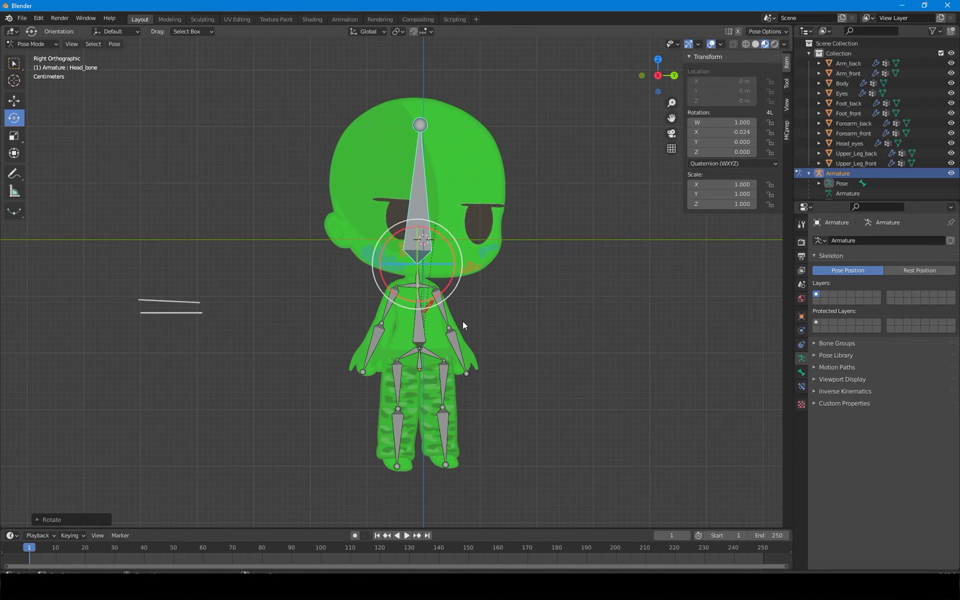
left_click(449, 319)
left_click_drag(441, 325, 481, 311)
key("ctrl+z")
left_click(454, 350)
left_click_drag(472, 357, 499, 349)
key("ctrl+z")
- Test-rotate the front arm and front forearm bones to check their planes follow, undoing the rotations
left_click(393, 300)
left_click_drag(384, 320, 334, 308)
key("ctrl+z")
left_click(381, 347)
left_click_drag(381, 347, 467, 433)
key("ctrl+z")
key("ctrl+z")
- Test-rotate the front thigh, back thigh and back foot bones, cancelling each rotation
left_click(399, 383)
right_click(410, 397)
left_click(445, 383)
right_click(452, 423)
left_click(457, 434)
right_click(468, 433)
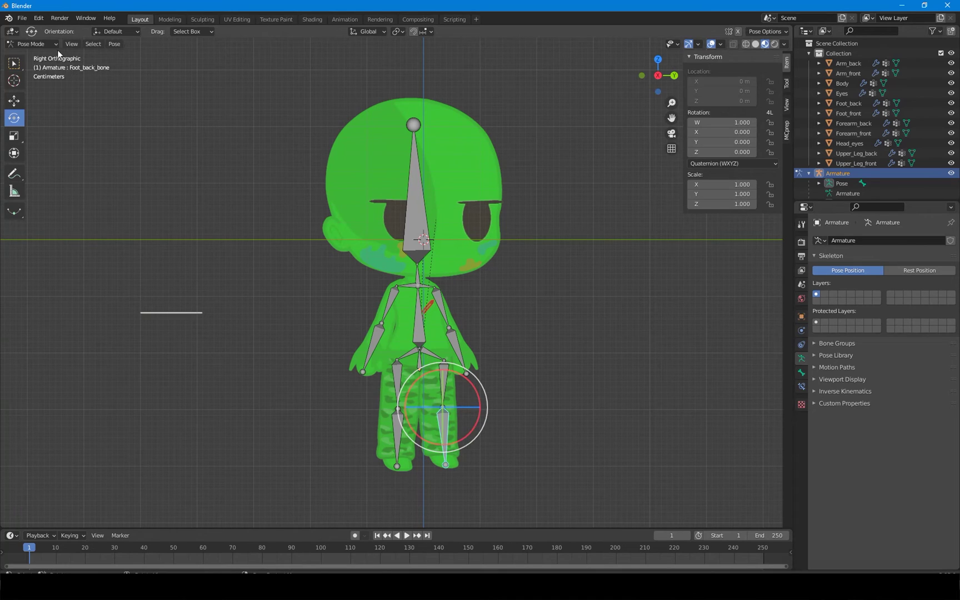
- In Edit Mode, lower the knee joints of the back and front legs slightly
left_click(28, 43)
left_click(32, 66)
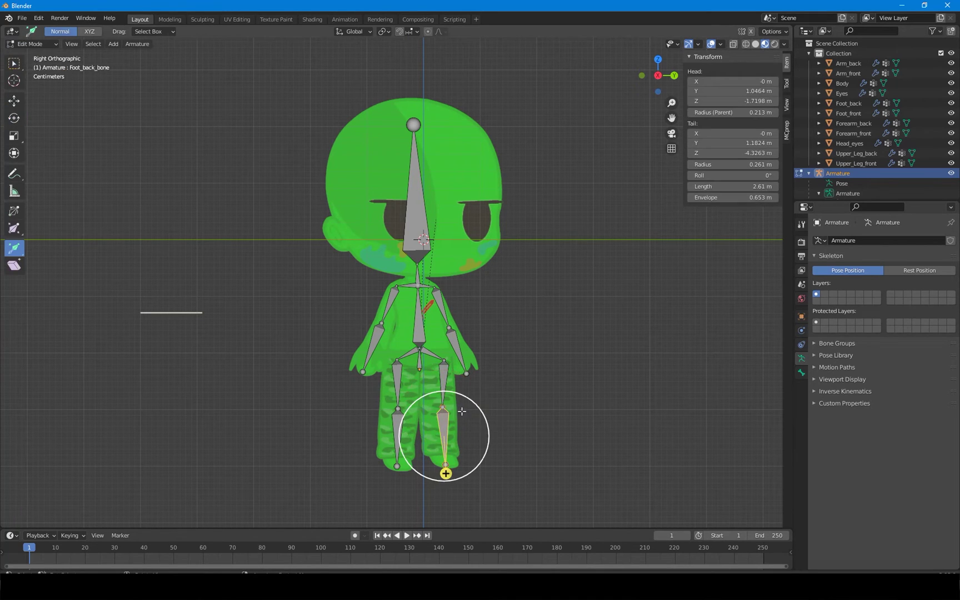
left_click(442, 407)
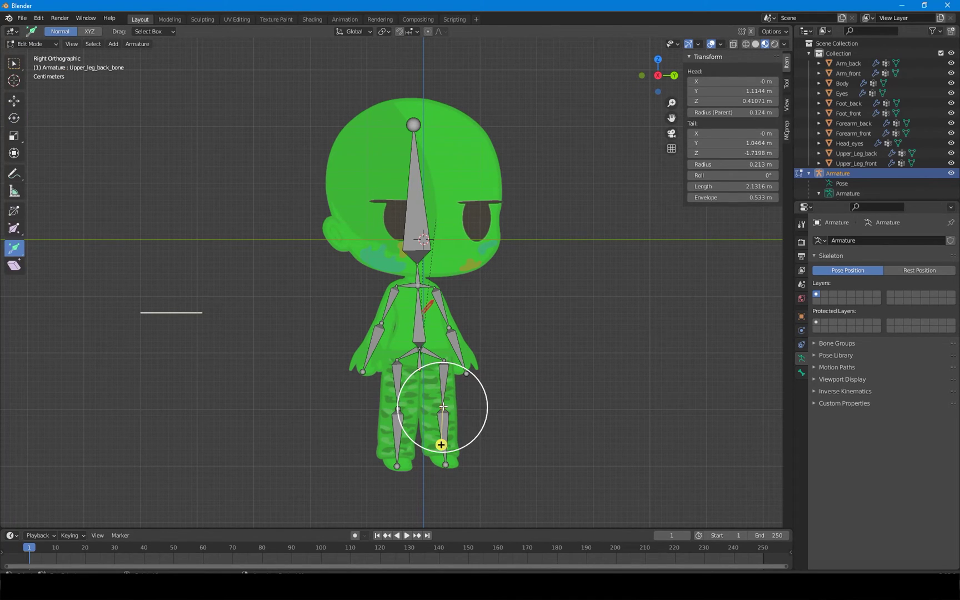
key("shift+space")
key("g")
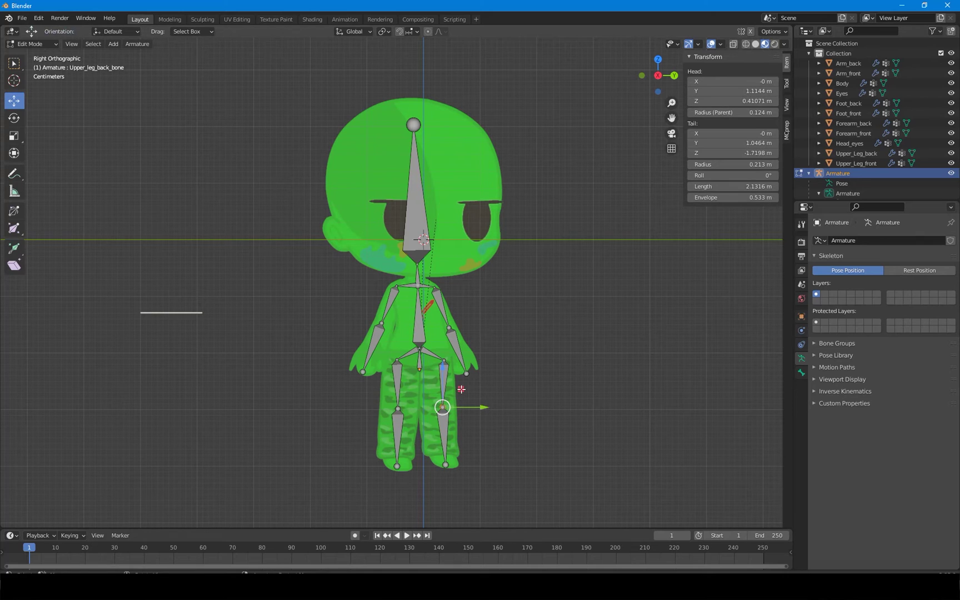
left_click_drag(461, 389, 404, 410)
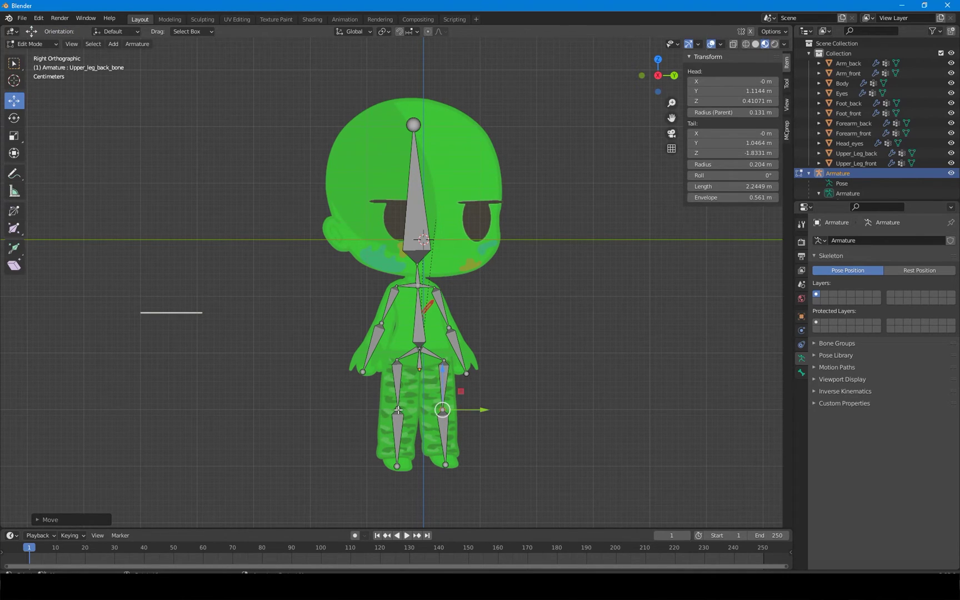
left_click(398, 409)
key("g")
key("shift+x")
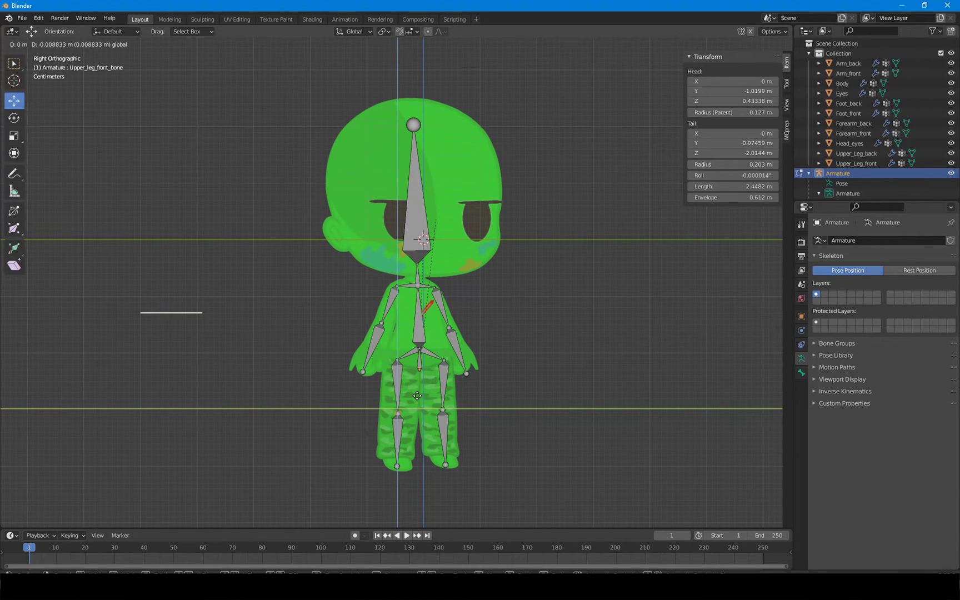
left_click(416, 396)
- Test-rotate the back foot bone in Pose Mode, cancelling the rotation
left_click(30, 47)
left_click(31, 79)
left_click(444, 431)
mouse_move(465, 440)
left_mouse_down()
mouse_move(437, 439)
mouse_move(491, 434)
mouse_move(485, 422)
mouse_move(454, 454)
mouse_move(472, 436)
left_mouse_up()
key("Escape")
- Lower the back leg's knee joint a little further in Edit Mode
key("Tab")
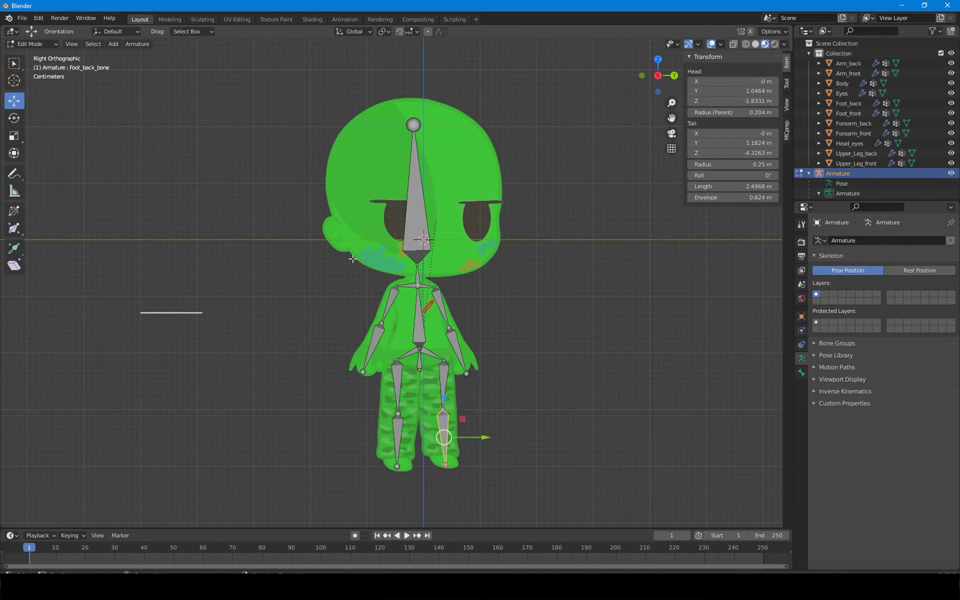
left_click(443, 412)
key("g")
key("shift+x")
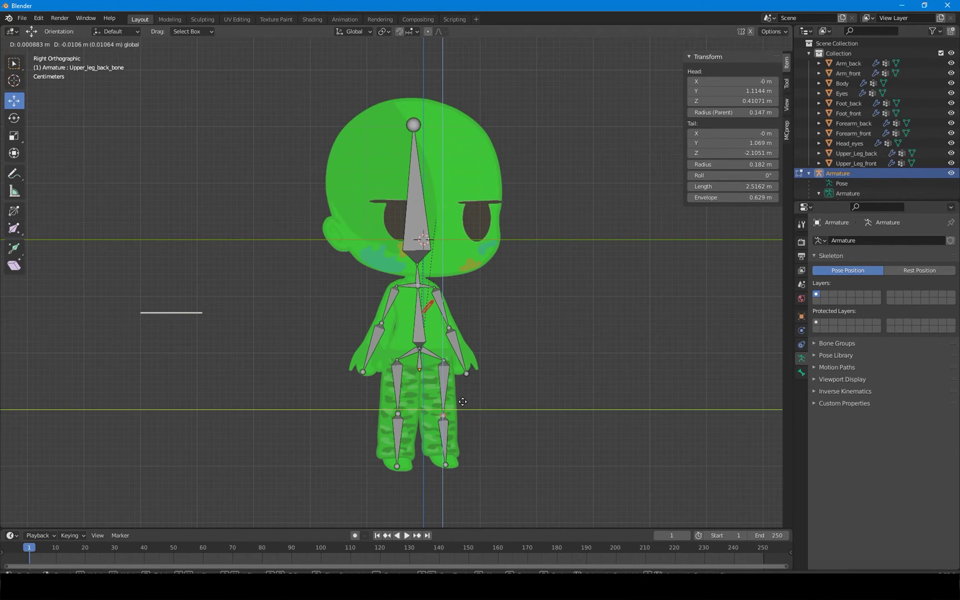
left_click(462, 401)
- Test how the back foot bone bends around the lowered knee, undoing the rotation
left_click(30, 47)
left_click(31, 79)
left_click(447, 433)
left_click_drag(465, 445, 364, 478)
key("ctrl+z")
- Shift the back leg's knee joint inward toward the front leg in Edit Mode
left_click(30, 47)
left_click(30, 69)
left_click(443, 415)
left_click_drag(461, 399, 450, 456)
left_click(451, 393)
- Test the back foot bone's bend around the shifted knee joint, undoing the change
left_click(30, 44)
left_click(52, 83)
left_click(439, 436)
key("ctrl+z")
- Raise the back leg's knee joint slightly in Edit Mode
left_click(29, 44)
left_click(37, 68)
left_click(435, 411)
left_click_drag(452, 393, 454, 387)
left_click(454, 386)
- Test-rotate the back foot bone around the raised knee joint, cancelling the rotation
left_click(29, 43)
left_click(52, 83)
mouse_move(447, 438)
left_mouse_down()
mouse_move(428, 445)
mouse_move(467, 426)
mouse_move(449, 436)
left_mouse_up()
right_click(449, 436)
- Raise the back knee joint in Edit Mode so the thigh bone's tail sits at about Y 0.797 m, Z -1.289 m
left_click(32, 44)
left_click(30, 67)
left_click(436, 403)
left_click_drag(456, 386, 456, 380)
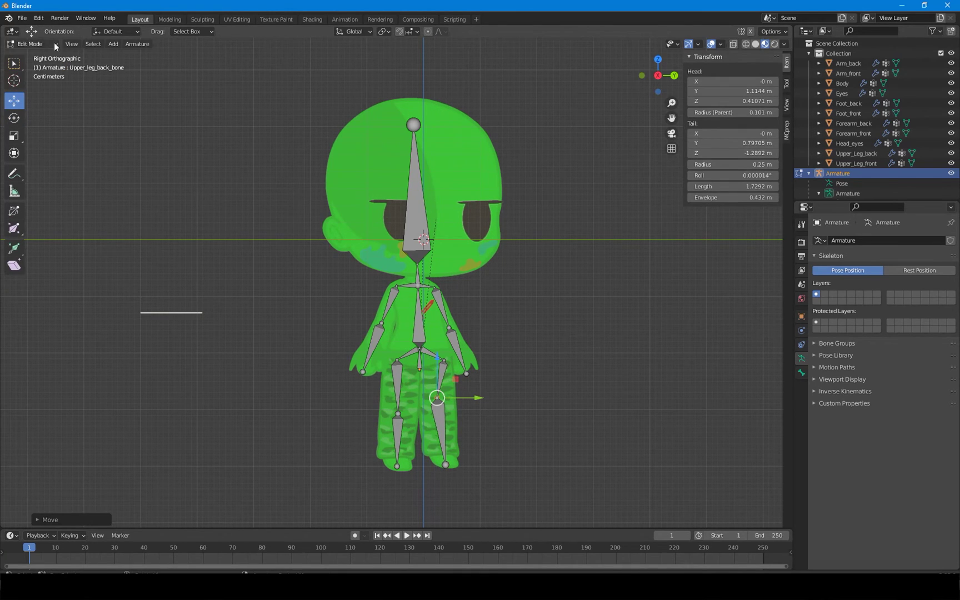
- Test-rotate the back foot and back thigh bones in Pose Mode, cancelling each rotation
left_click(51, 45)
left_click(34, 78)
left_click(440, 425)
left_click_drag(459, 429, 461, 431)
right_click(460, 432)
left_click(442, 371)
mouse_move(465, 391)
left_mouse_down()
mouse_move(501, 372)
mouse_move(474, 404)
left_mouse_up()
right_click(474, 403)
- Raise the front leg's knee joint in Edit Mode to roughly match the back knee's height
left_click(42, 44)
left_click(35, 67)
left_click(398, 413)
left_click_drag(417, 392, 414, 380)
- Raise the front and back hip joints slightly
left_click(397, 360)
left_click_drag(415, 341, 458, 332)
left_click(444, 360)
- Test-rotate the back and front thigh bones in Pose Mode, undoing each rotation
key("Tab")
left_click(441, 378)
left_click_drag(462, 383, 493, 383)
key("ctrl+z")
left_click(397, 377)
left_click_drag(411, 387, 473, 371)
key("ctrl+z")
- Nudge both hip joints slightly inward and down in Edit Mode, and test-rotate the front thigh bone, undoing the rotation
left_click(34, 43)
left_click(31, 66)
left_click(397, 352)
left_click_drag(415, 334, 458, 336)
left_click(442, 351)
left_click(31, 44)
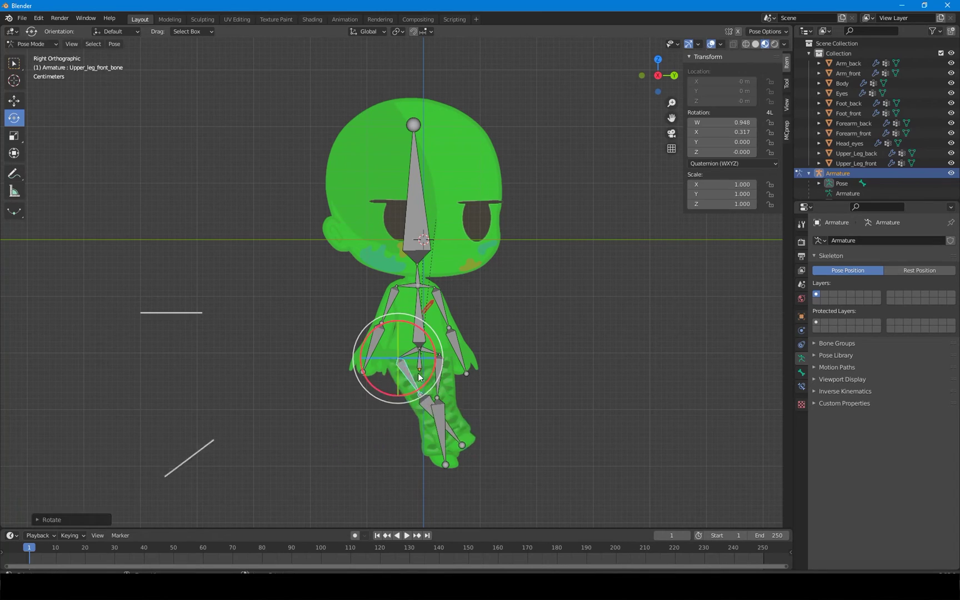
key("ctrl+z")
- Fine-tune the positions of the front and back hip joints in Edit Mode
key("Tab")
left_click(400, 359)
mouse_move(417, 339)
left_mouse_down()
mouse_move(452, 340)
mouse_move(417, 340)
left_mouse_up()
left_click(440, 354)
left_click(399, 359)
- Test-rotate the front and back thigh bones around the adjusted hips, discarding the rotations
key("Tab")
left_click(400, 379)
left_click_drag(420, 388, 392, 394)
key("ctrl+z")
left_click(438, 383)
mouse_move(460, 386)
left_mouse_down()
mouse_move(446, 390)
mouse_move(473, 392)
mouse_move(469, 382)
mouse_move(461, 389)
left_mouse_up()
key("Escape")
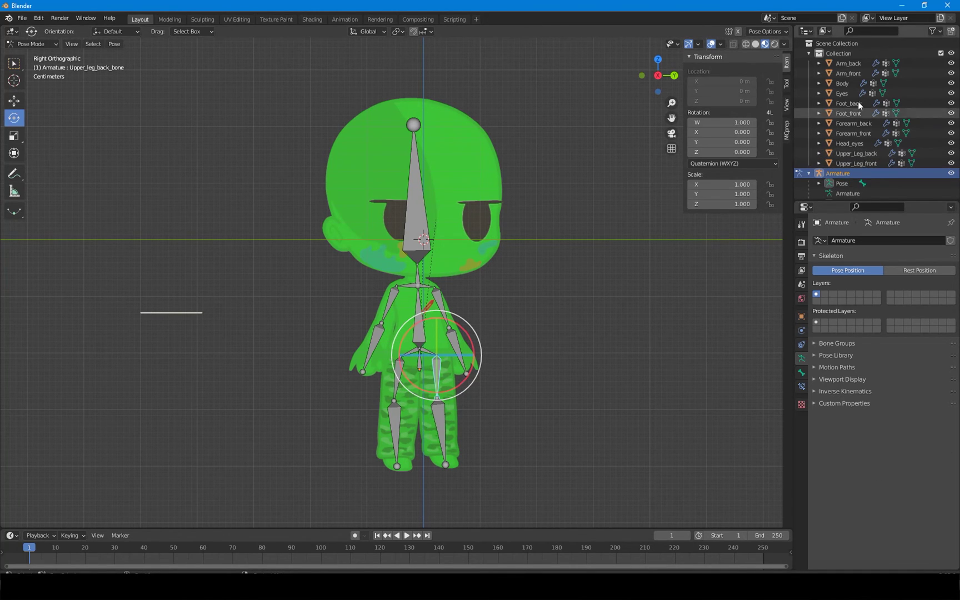
- In Object Mode, move the Arm_front plane forward along X to about 0.021 m
left_click(848, 64)
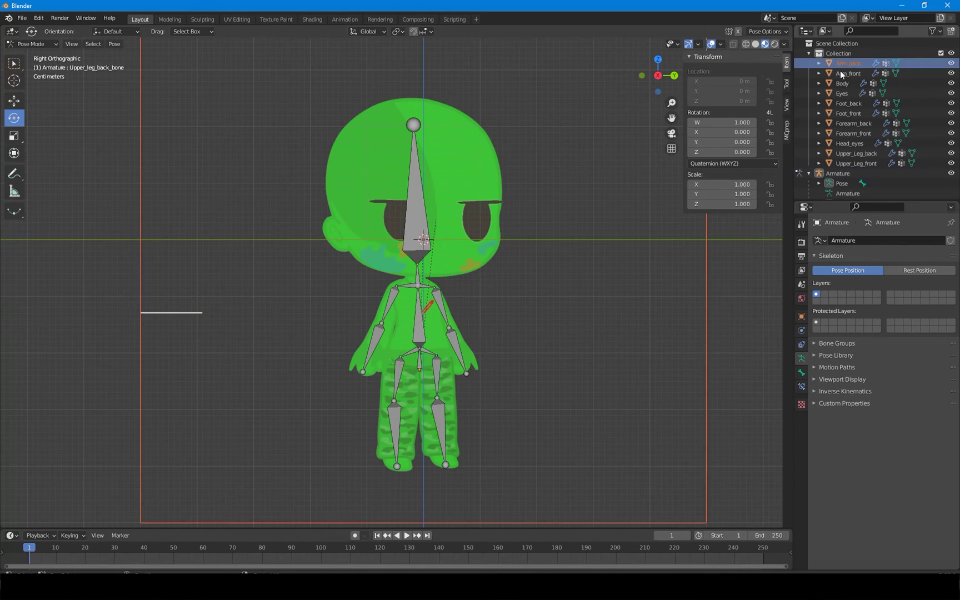
scroll(460, 363, "up", 4)
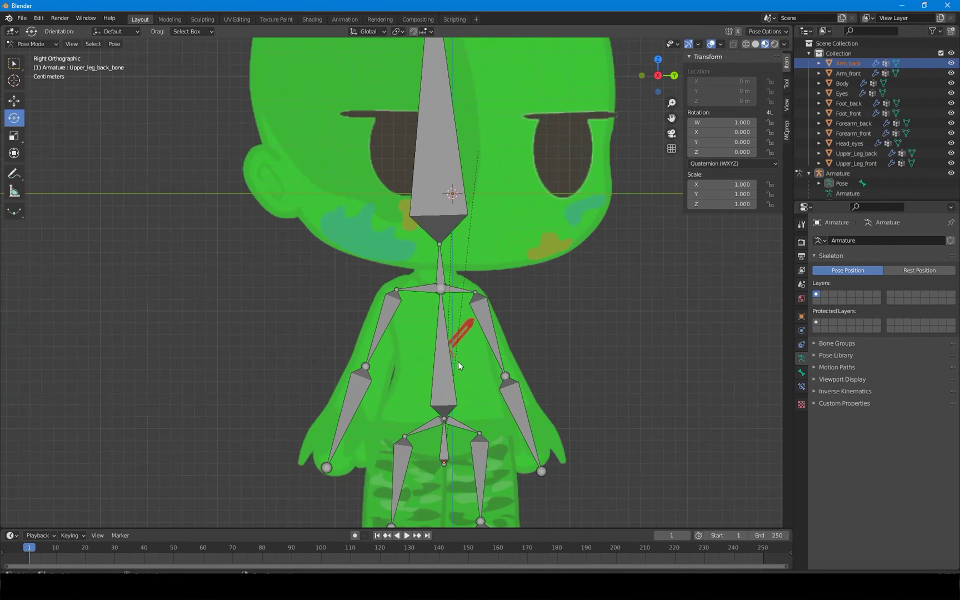
left_click(849, 73)
scroll(509, 286, "down", 2)
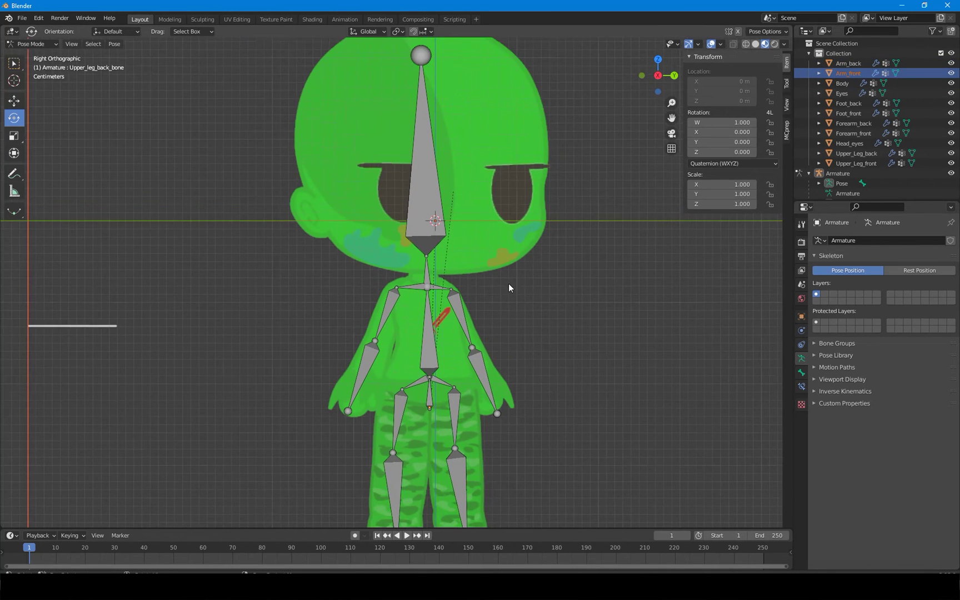
left_click(31, 43)
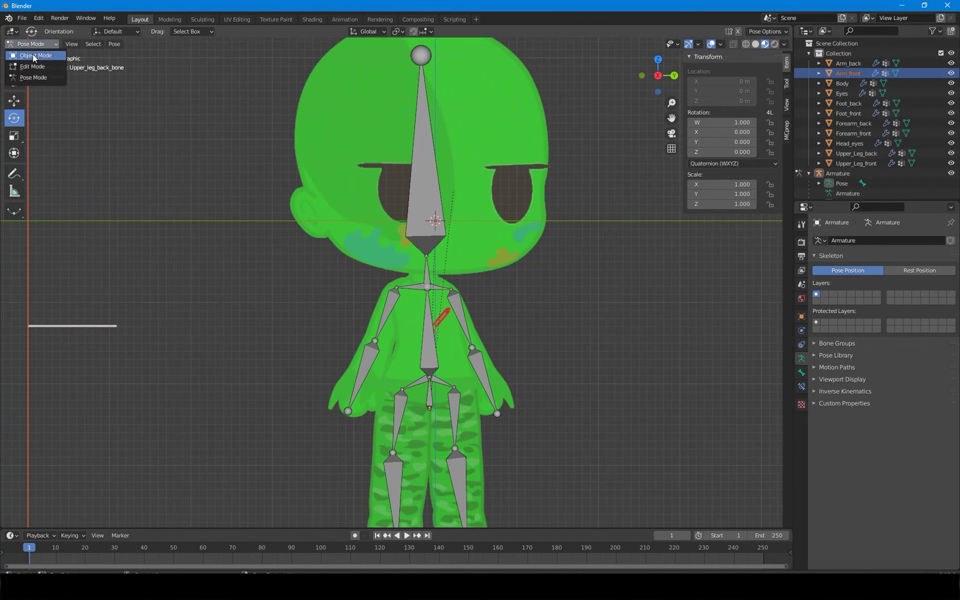
left_click(28, 53)
left_click(855, 73)
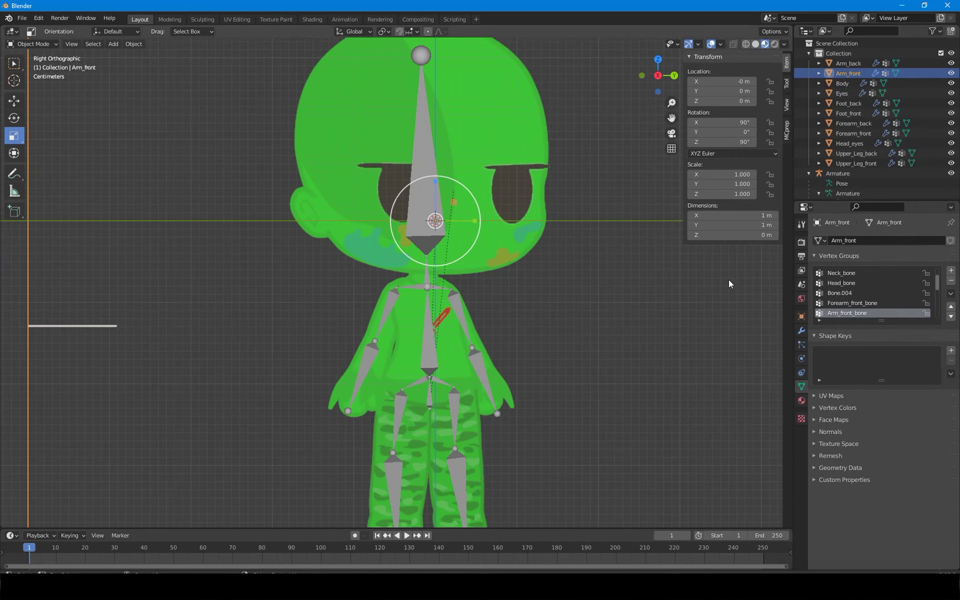
key("shift+space")
key("g")
middle_click_drag(506, 283, 396, 285)
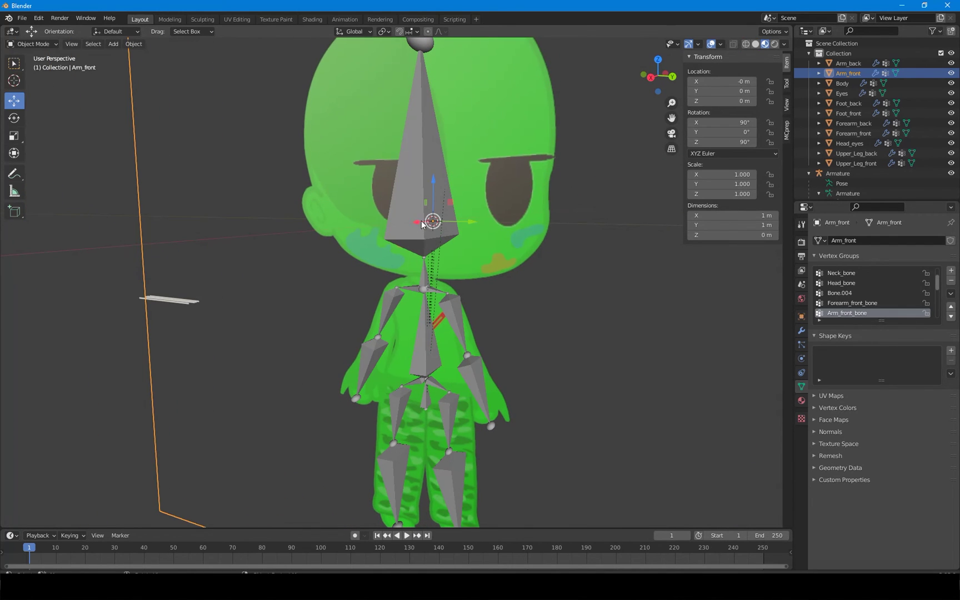
left_click_drag(417, 224, 409, 221)
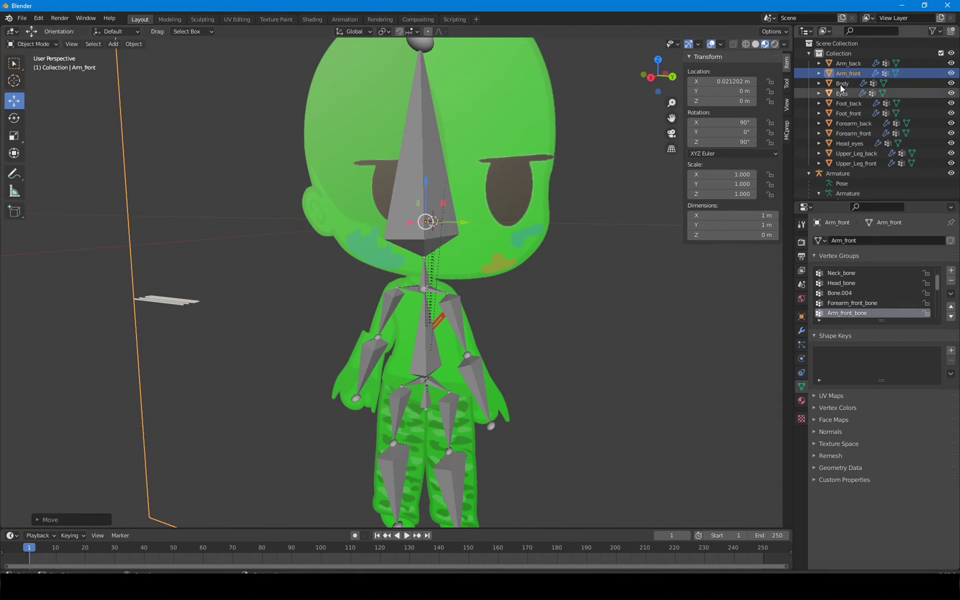
- Move the Forearm_front plane forward along X to about 0.017 m
left_click(856, 133)
left_click_drag(417, 225, 406, 221)
middle_click_drag(422, 300, 542, 289)
middle_click_drag(530, 350, 561, 278, "alt")
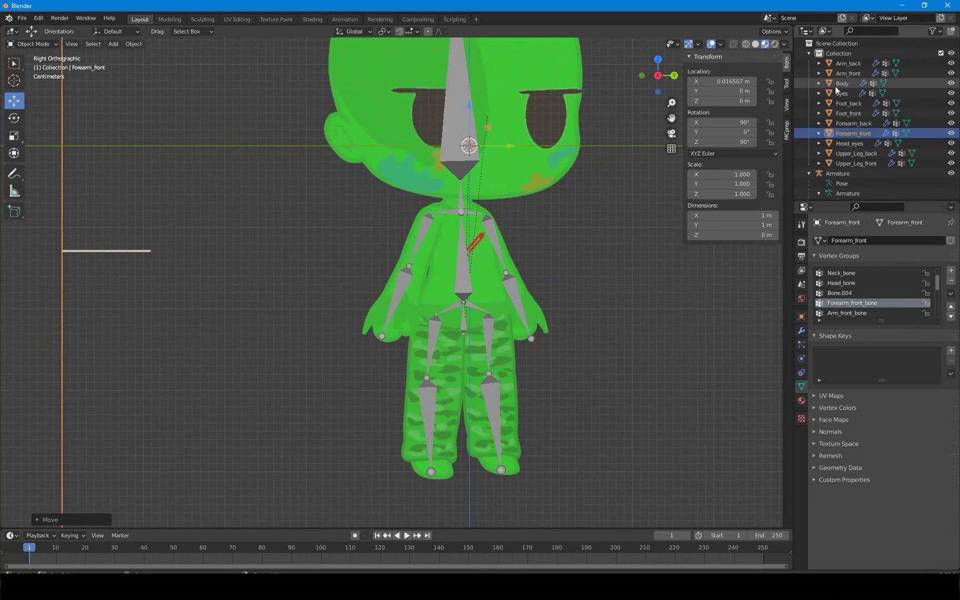
- Move the Upper_Leg_front plane forward along X to about 0.003 m
left_click(853, 164)
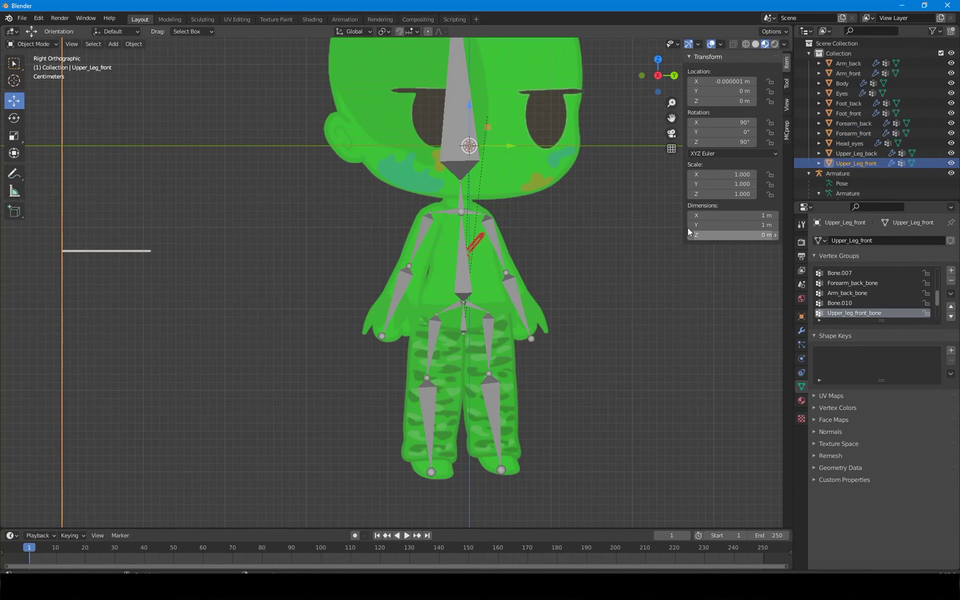
middle_click_drag(667, 233, 554, 284)
left_click_drag(433, 135, 426, 135)
mouse_move(456, 300)
middle_mouse_down()
mouse_move(480, 297)
mouse_move(473, 291)
middle_mouse_up()
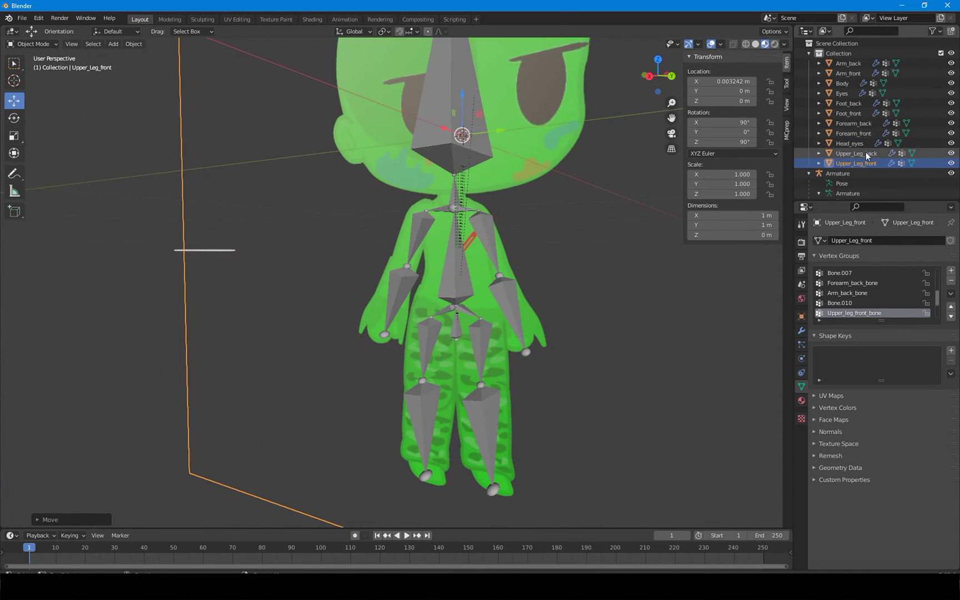
- Move the Foot_front plane slightly forward along X
left_click(851, 113)
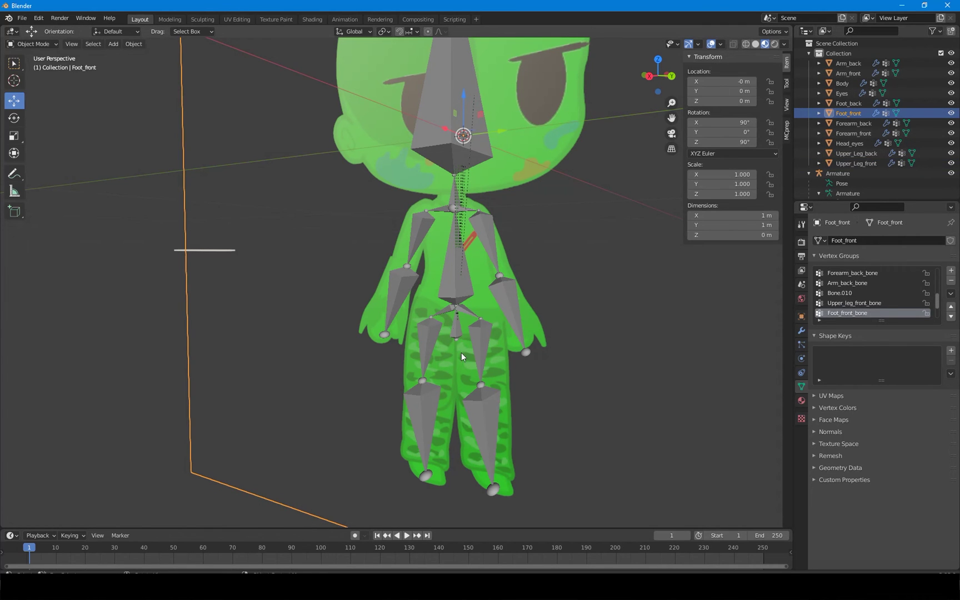
left_click_drag(447, 129, 443, 128)
middle_click_drag(453, 396, 498, 398)
- Select the armature and put it back in Pose Mode
middle_click_drag(511, 255, 537, 218, "shift")
scroll(531, 316, "down", 4)
scroll(531, 316, "up", 2)
left_click(30, 45)
left_click(824, 174)
left_click(39, 45)
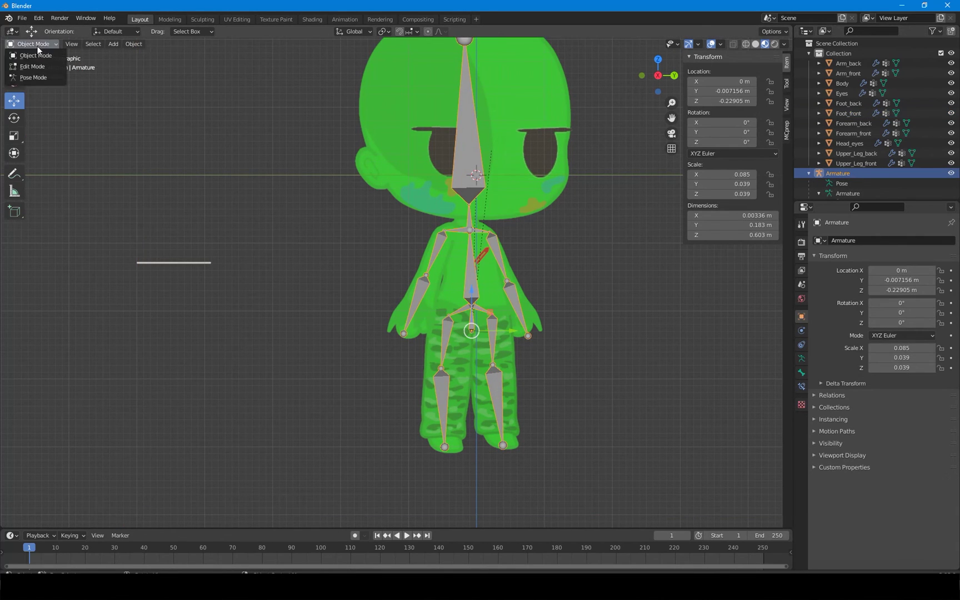
left_click(33, 78)
- Test-rotate the leg bones and the front upper arm bone to check the layering, discarding the rotations
left_click(449, 348)
left_click_drag(449, 348, 526, 342)
key("ctrl+z")
left_click(493, 340)
key("ctrl+z")
left_click(437, 251)
mouse_move(464, 265)
left_mouse_down()
mouse_move(424, 265)
mouse_move(467, 258)
left_mouse_up()
right_click(466, 259)
scroll(503, 421, "down", 1)
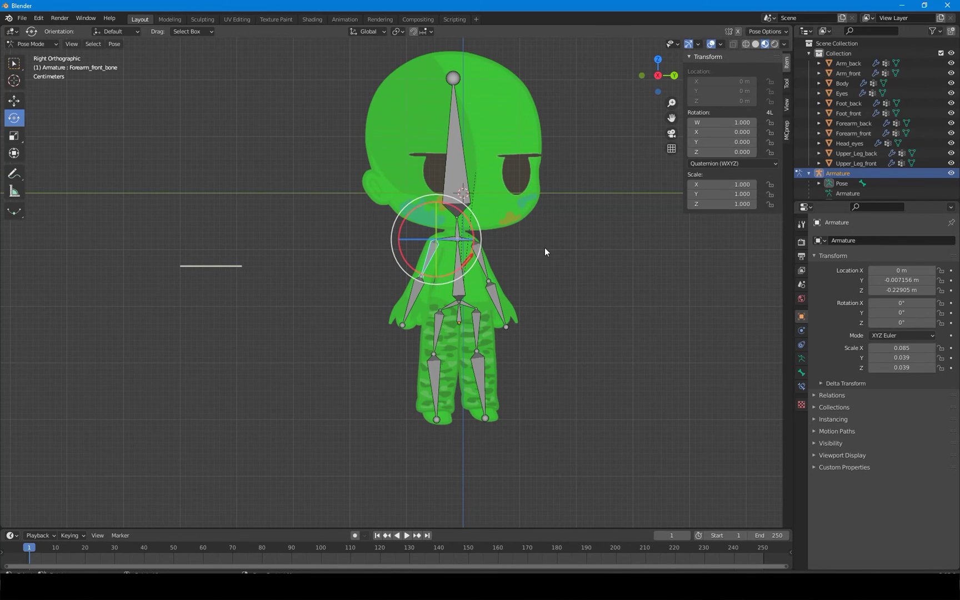
- Switch to the Animation workspace and show the transform properties in its main 3D viewport
left_click(336, 20)
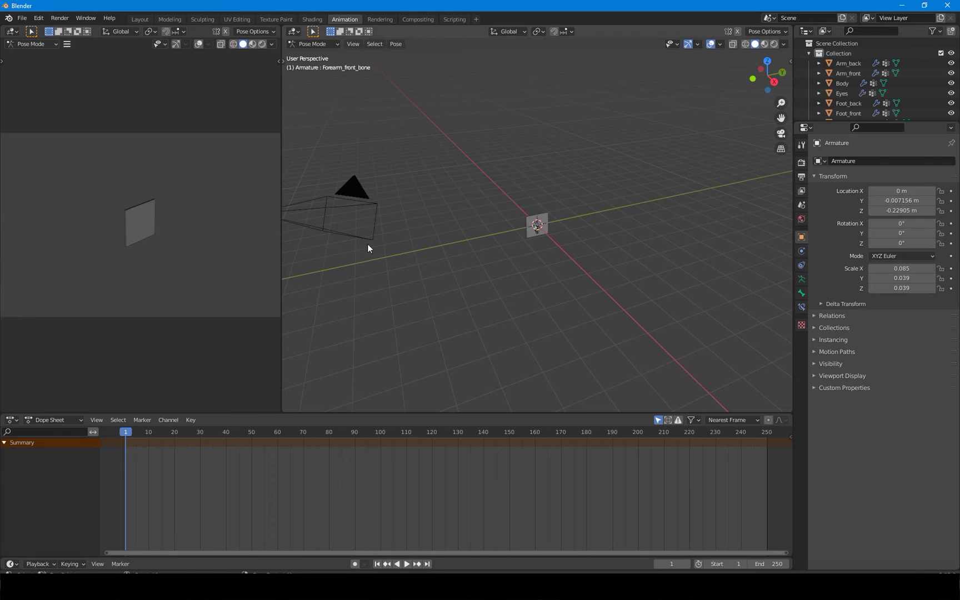
key("n")
scroll(867, 84, "down", 5)
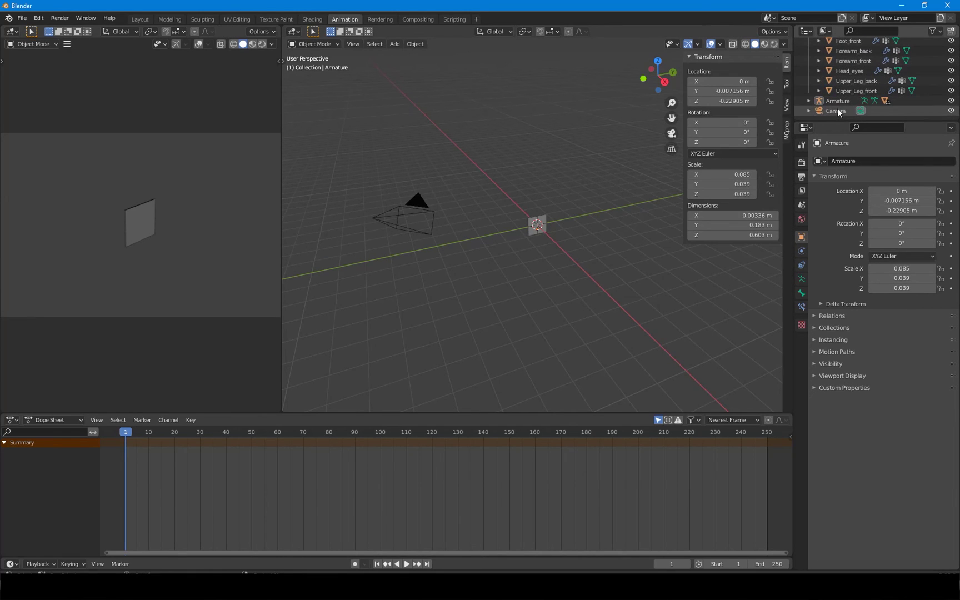
- Select the camera and set its X, Y and Z location to 0 m
left_click(837, 111)
left_click(738, 83)
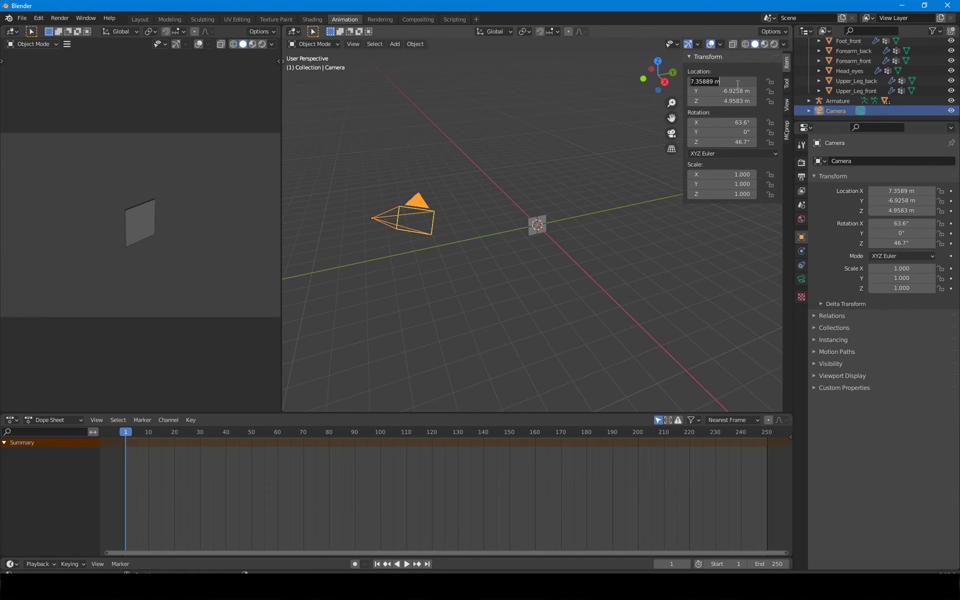
type("0")
key("Tab")
type("0")
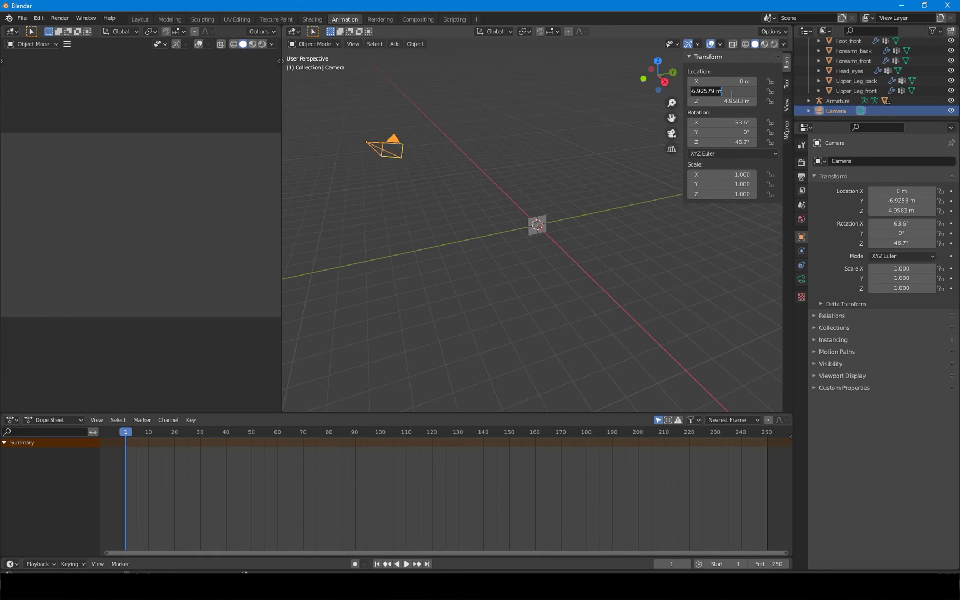
key("Tab")
type("0")
key("Return")
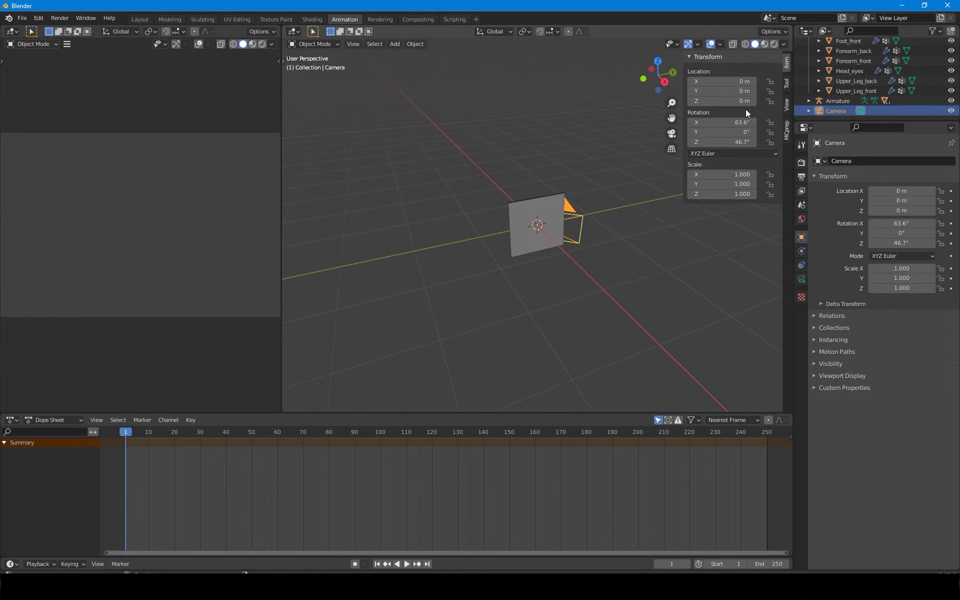
- Set the camera's rotation to 90° on X and 90° on Z
left_click(735, 123)
type("90")
key("Tab")
key("Tab")
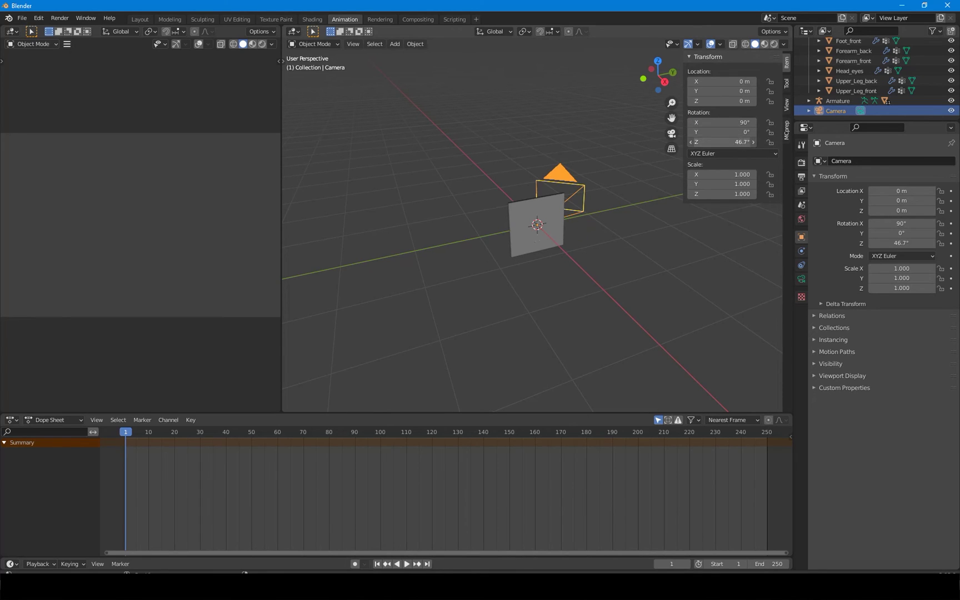
type("90")
key("Return")
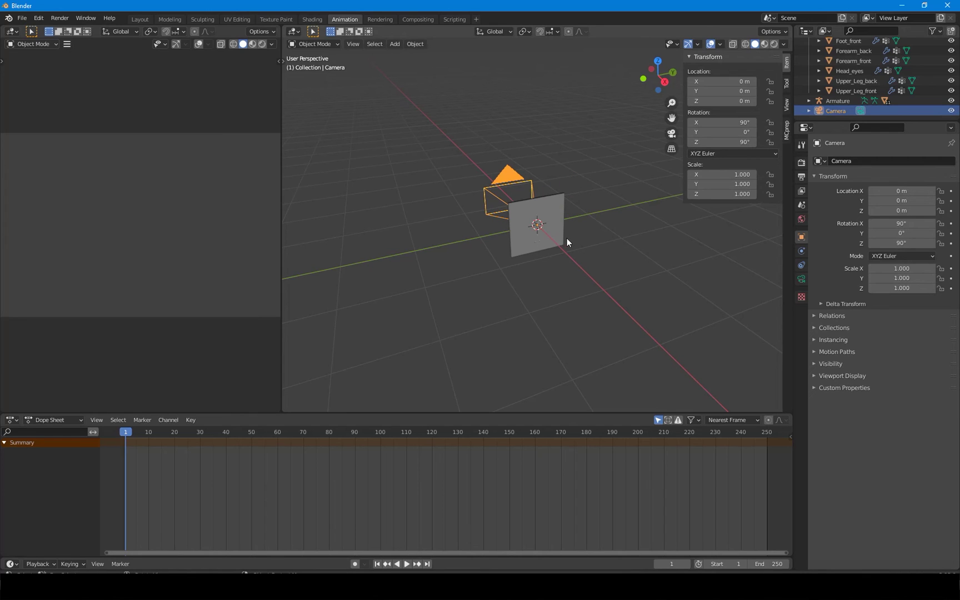
- Move the camera away from the character along X to about 2.33 m
key("shift+space")
key("g")
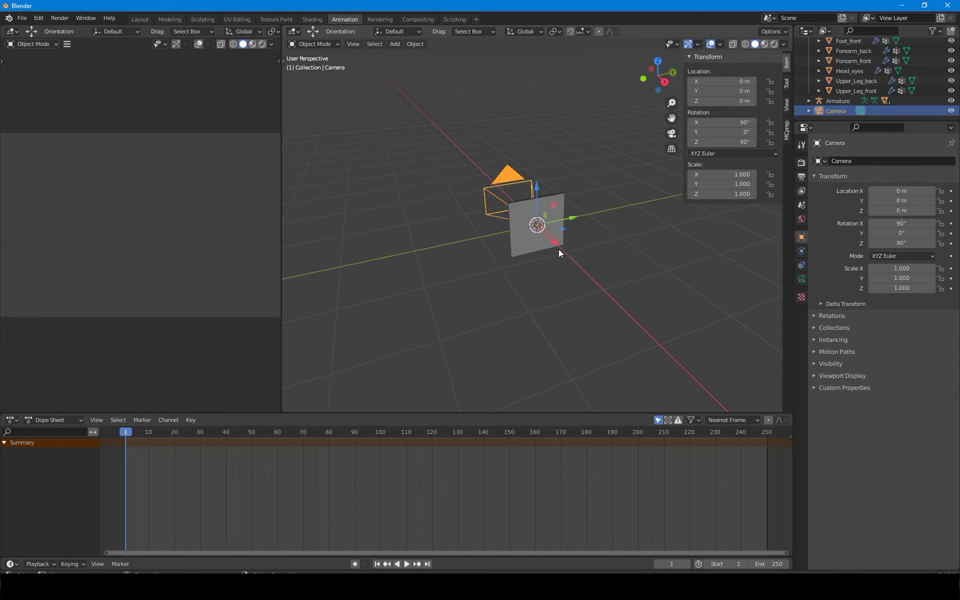
left_click_drag(550, 241, 636, 318)
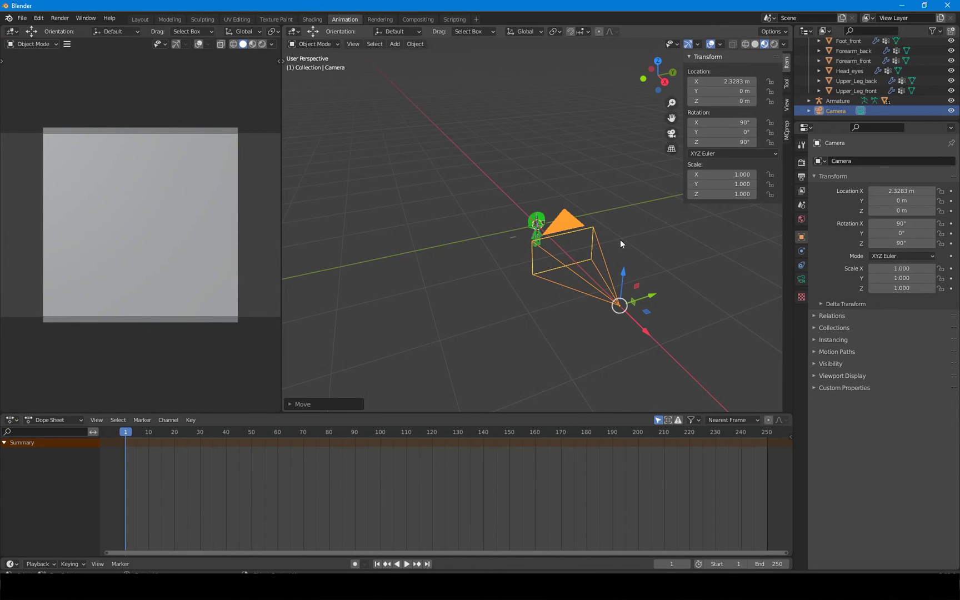
scroll(557, 241, "up", 3)
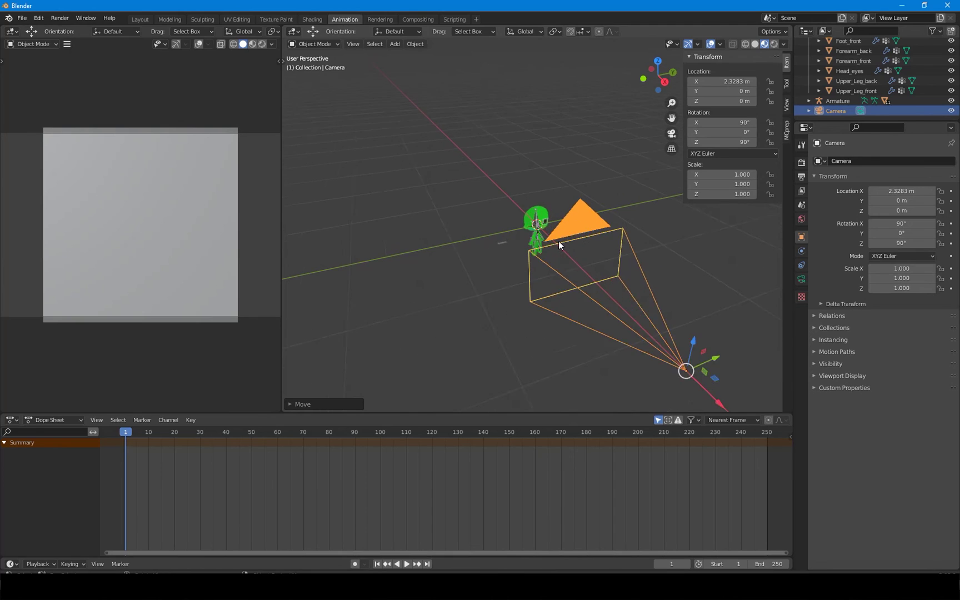
- Show the camera-view viewport in Material Preview shading to check the character's framing
left_click(252, 45)
scroll(498, 227, "down", 4)
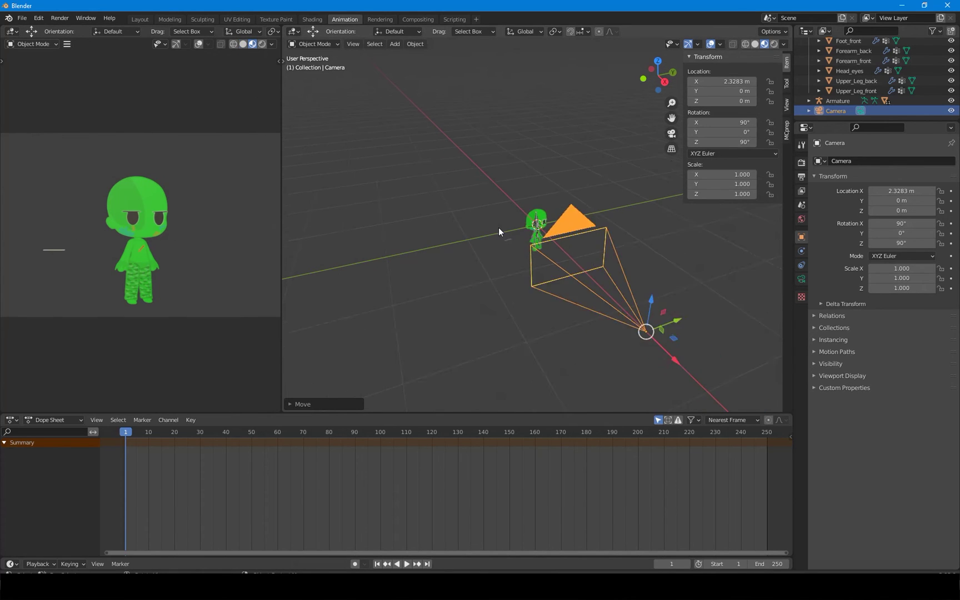
middle_click_drag(679, 344, 402, 251)
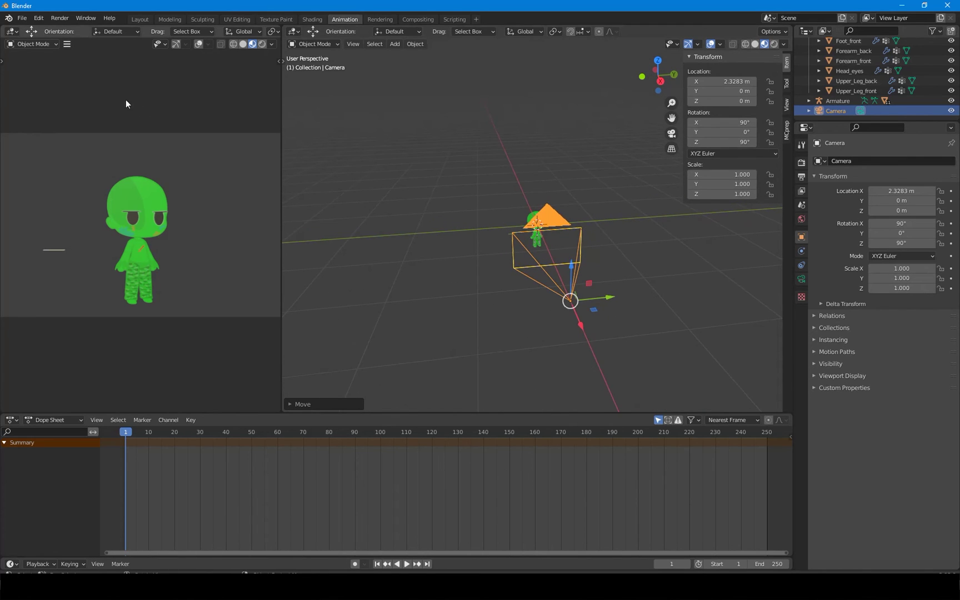
- Render a still image of the character through the camera, inspect it, and close the render window
left_click(60, 17)
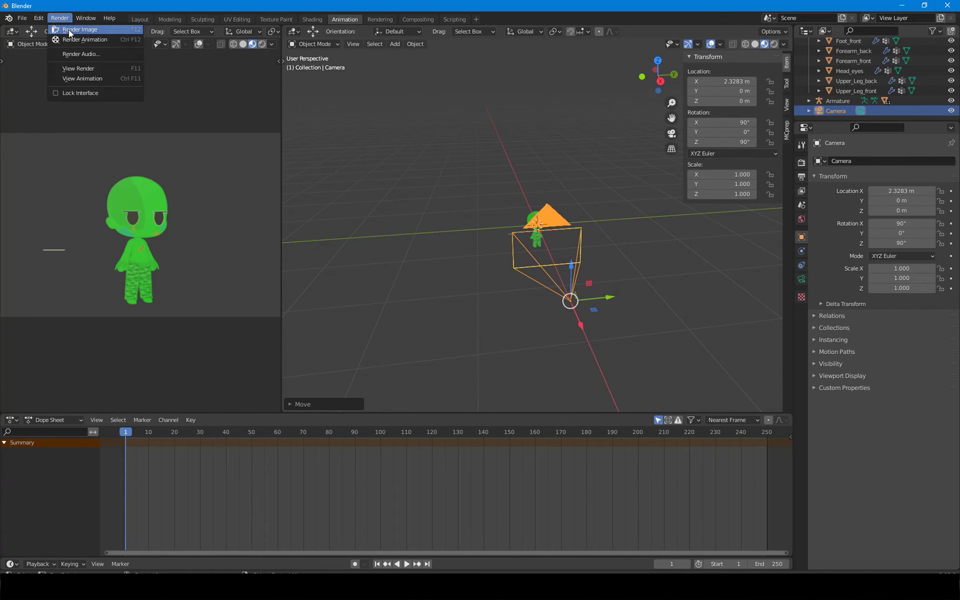
left_click(72, 29)
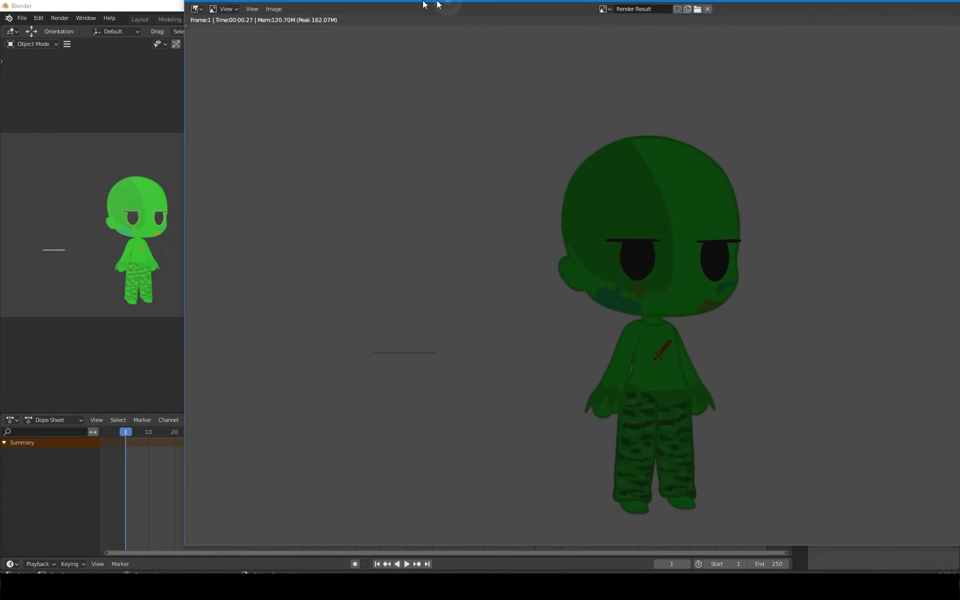
left_click_drag(438, 4, 346, 16)
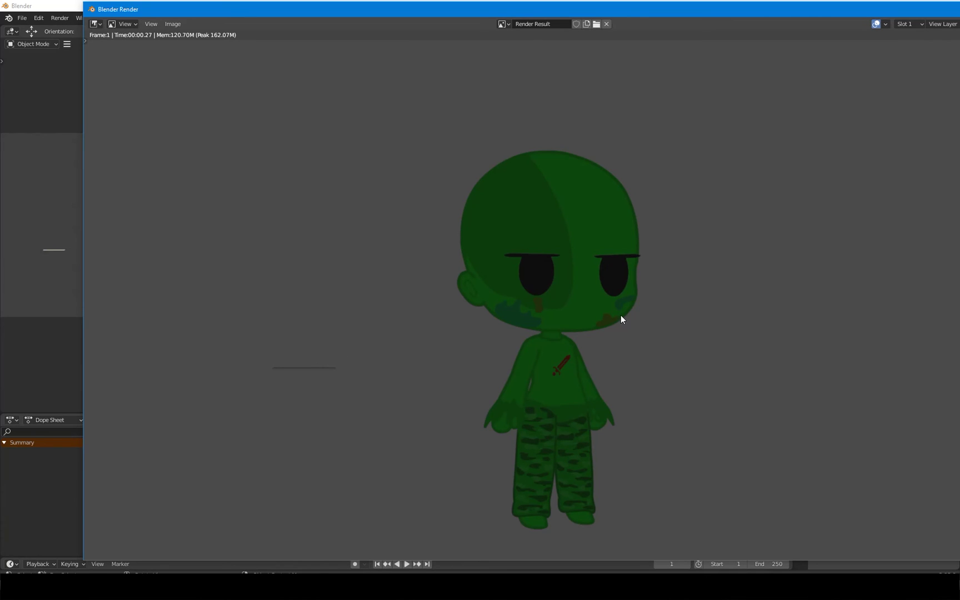
key("Escape")
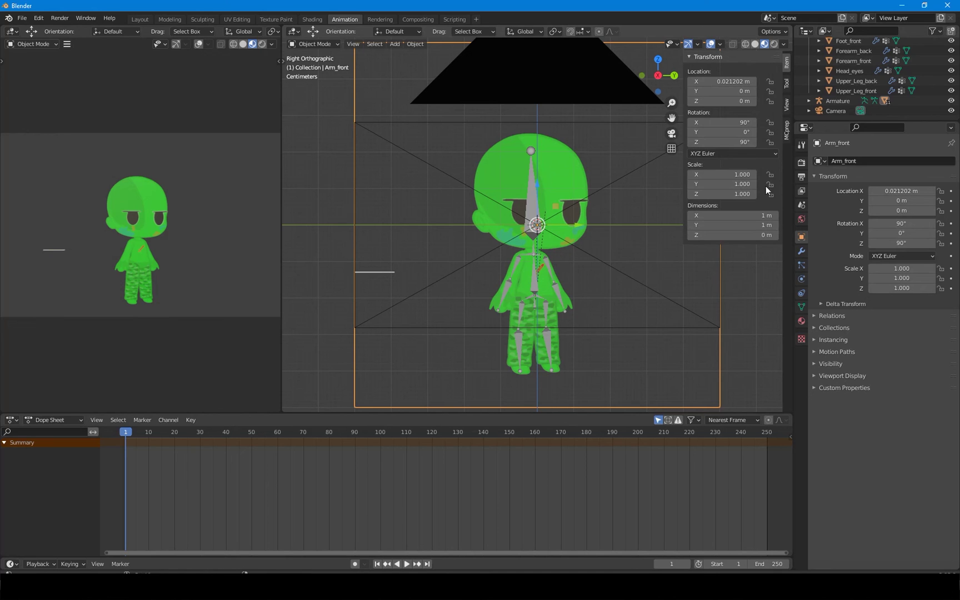
- Hide the camera in the viewport and put the character's armature into Pose Mode
left_click(950, 111)
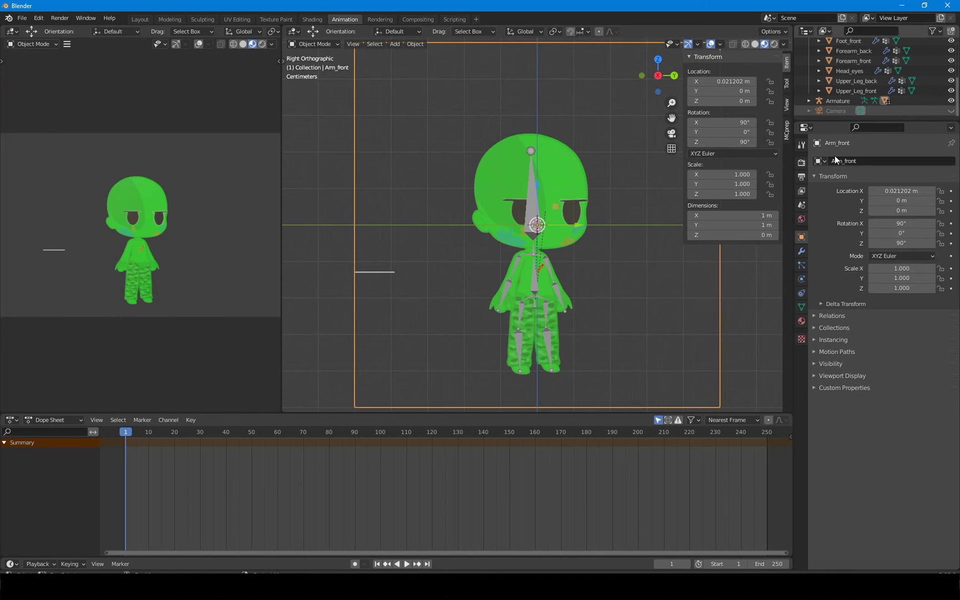
left_click(557, 288)
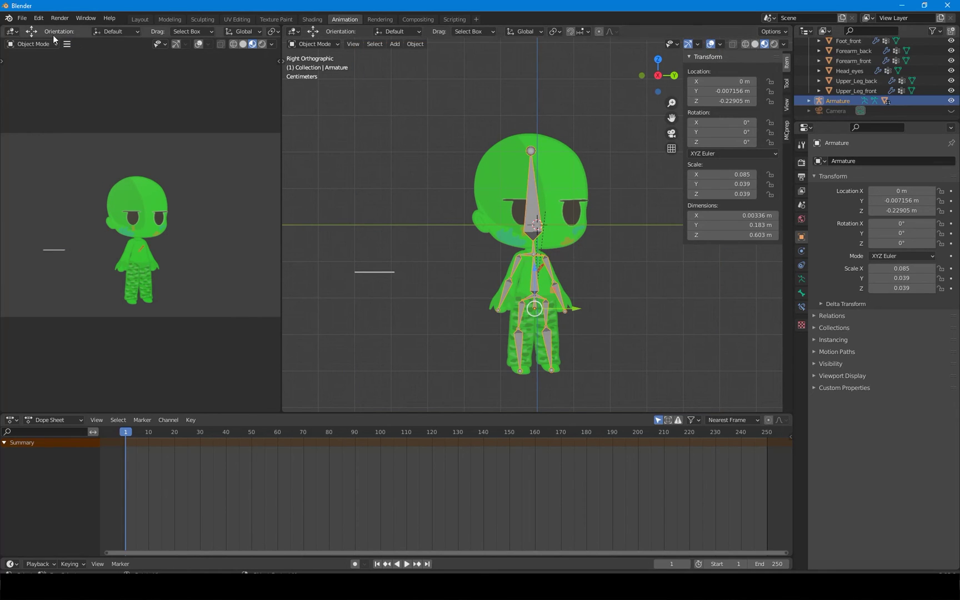
left_click(325, 43)
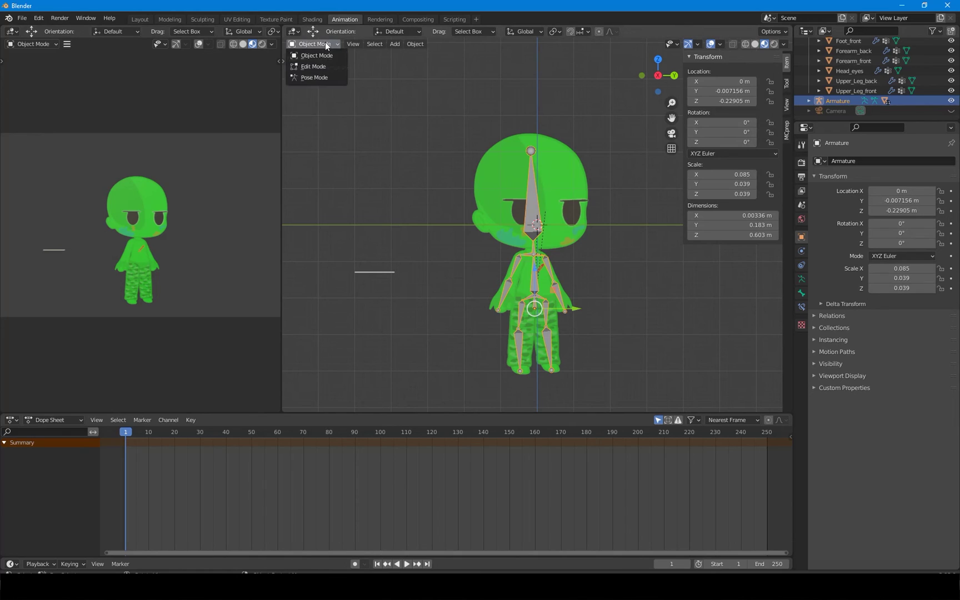
left_click(317, 84)
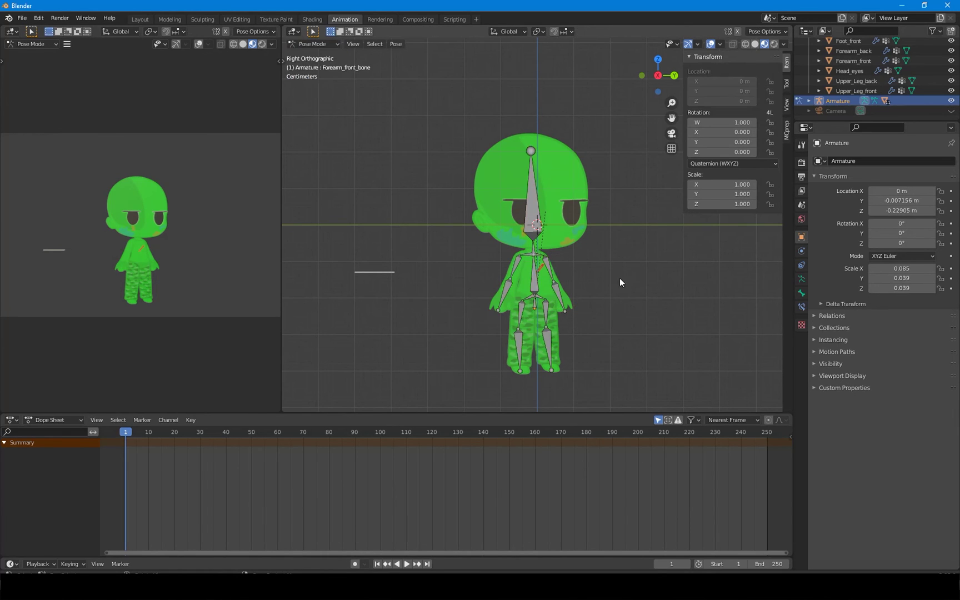
- Turn on auto keying and insert a Rotation keyframe for the head bone at frame 1
left_click(532, 235)
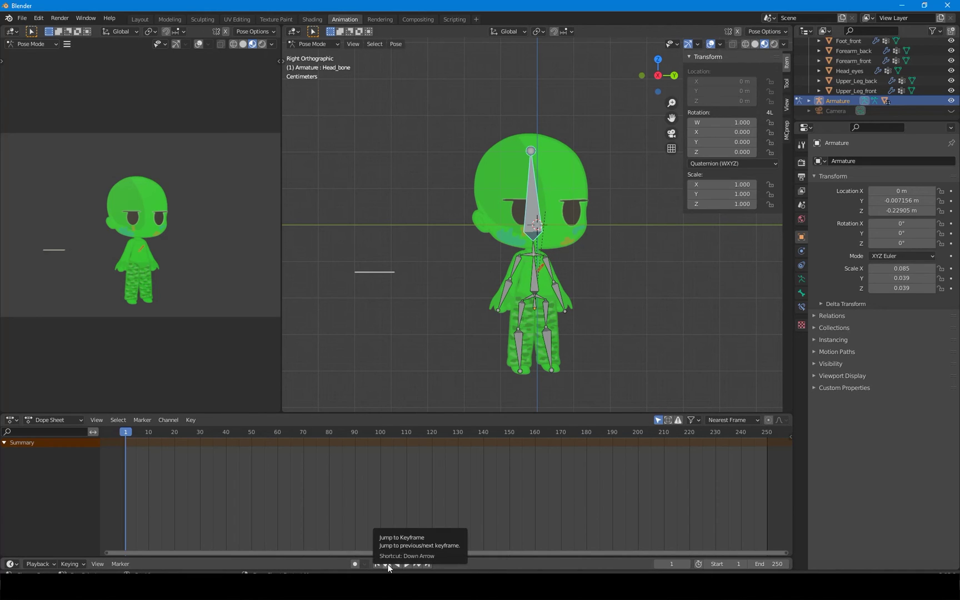
left_click(356, 563)
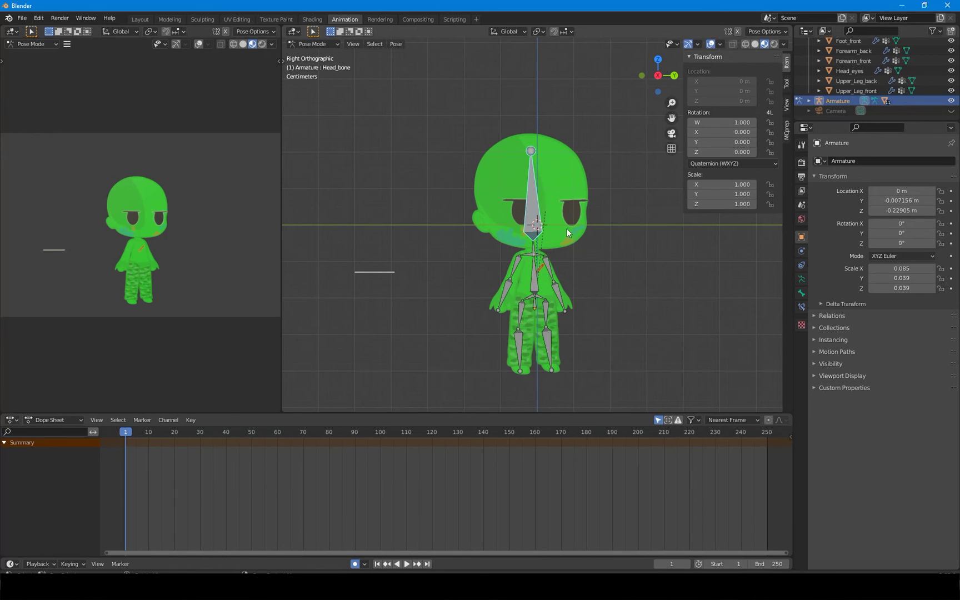
right_click(531, 239)
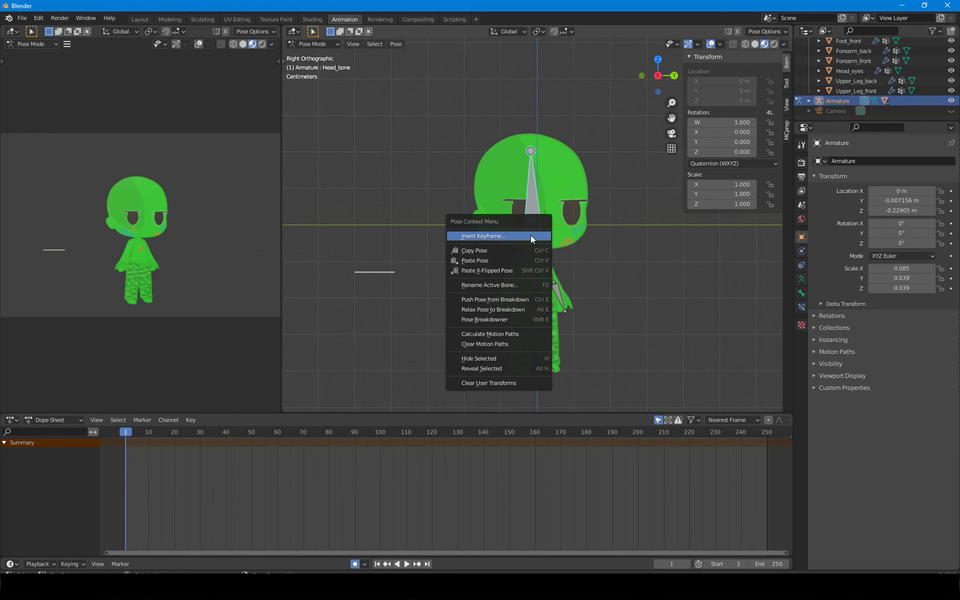
left_click(531, 236)
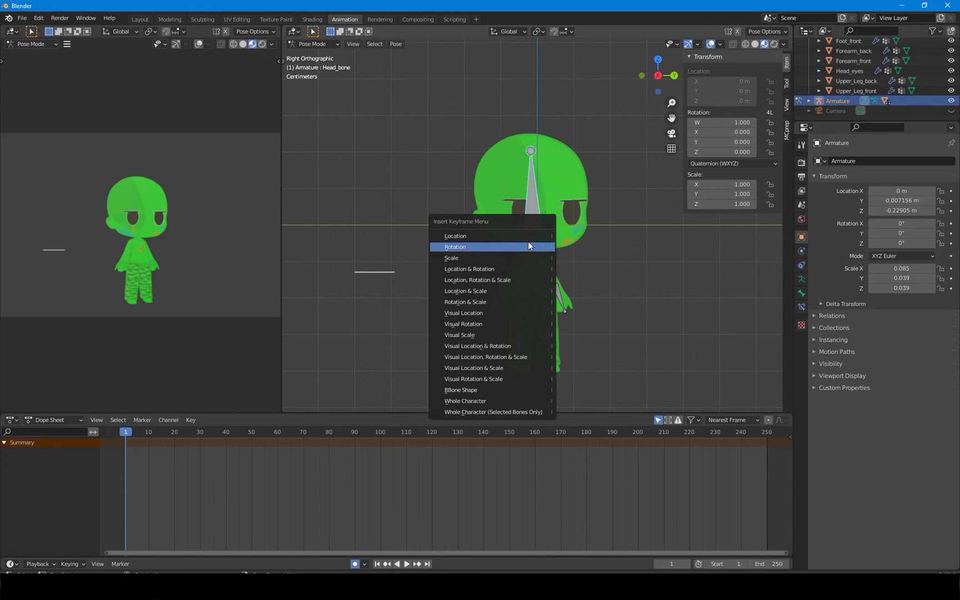
left_click(528, 245)
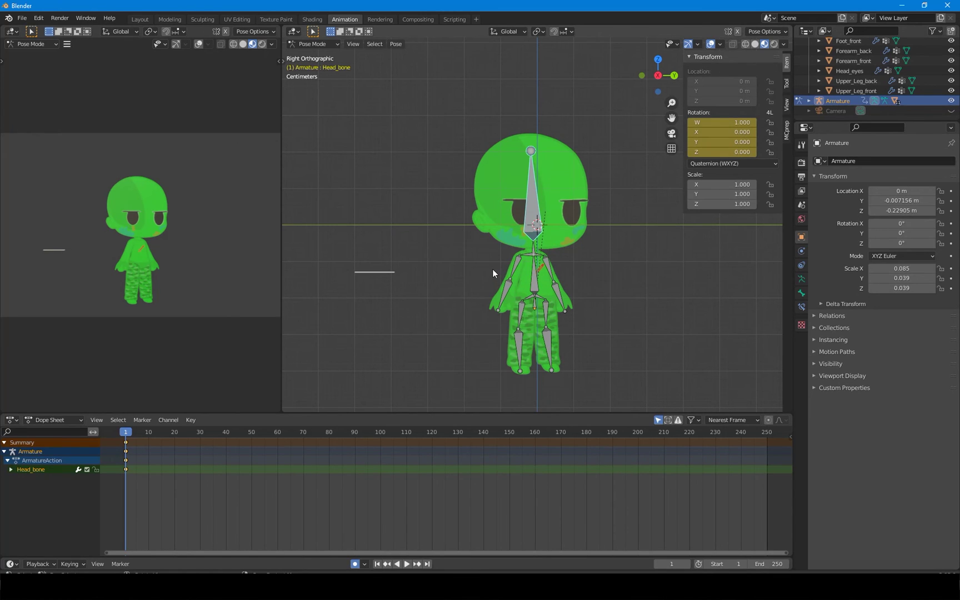
- At frame 20, rotate the head bone to tilt it to about W 0.993, X -0.118
key("space")
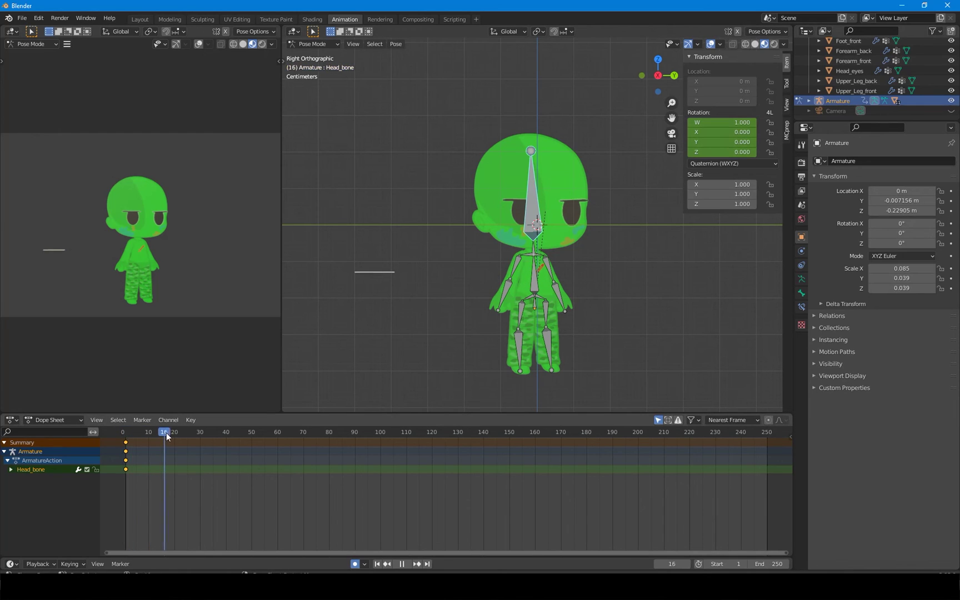
left_click_drag(180, 433, 174, 435)
key("space")
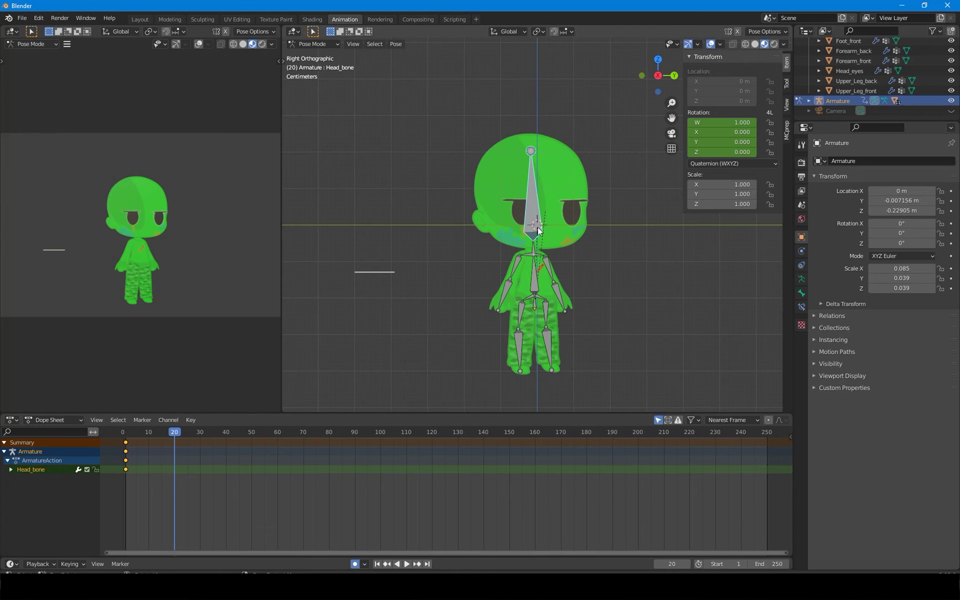
key("shift+space")
key("r")
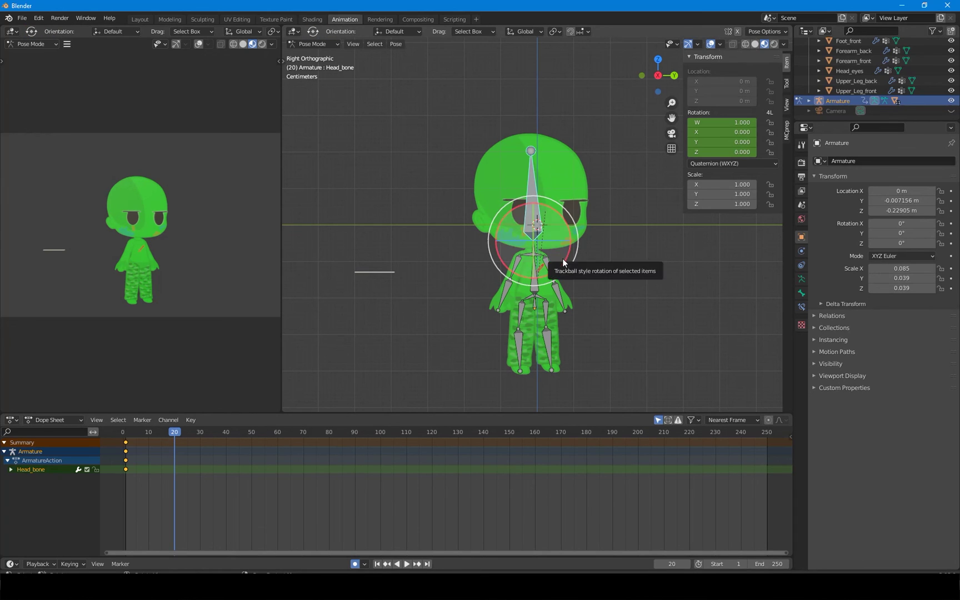
left_click_drag(567, 267, 565, 273)
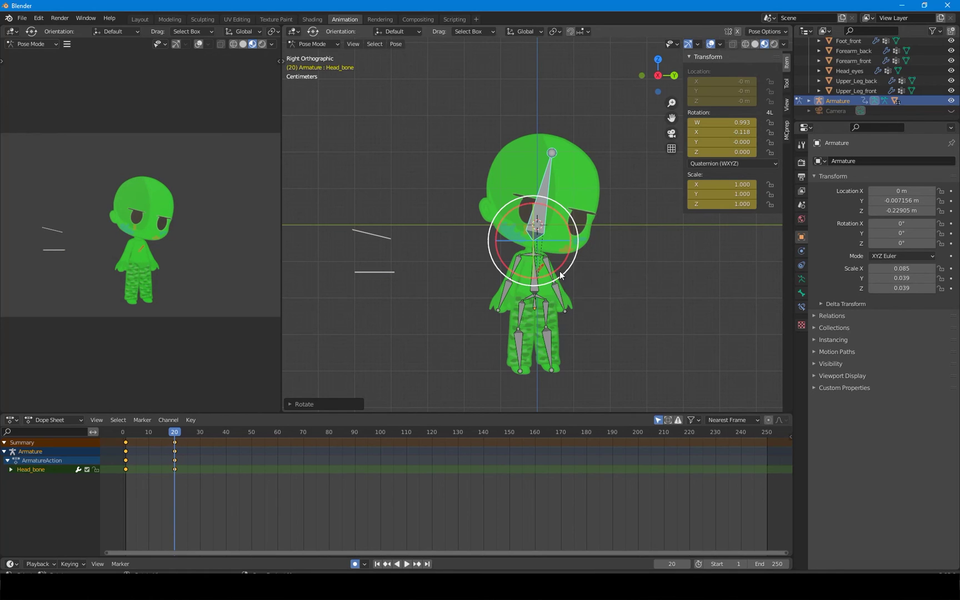
- Try deleting the head bone's frame 1 keyframes from the Dope Sheet and undo the deletion
mouse_move(152, 489)
left_mouse_down()
mouse_move(111, 433)
mouse_move(173, 444)
mouse_move(122, 444)
mouse_move(173, 446)
left_mouse_up()
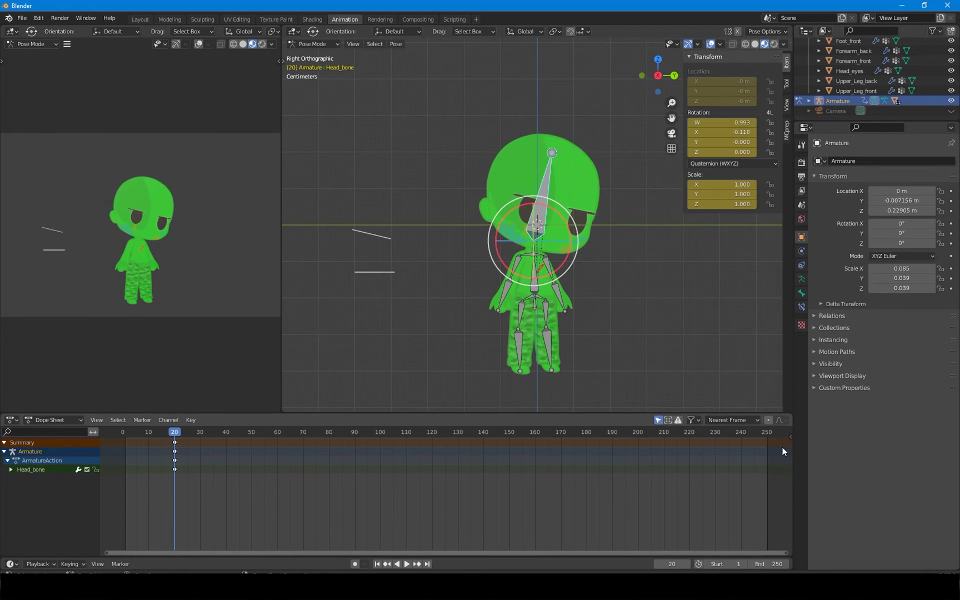
key("ctrl+z")
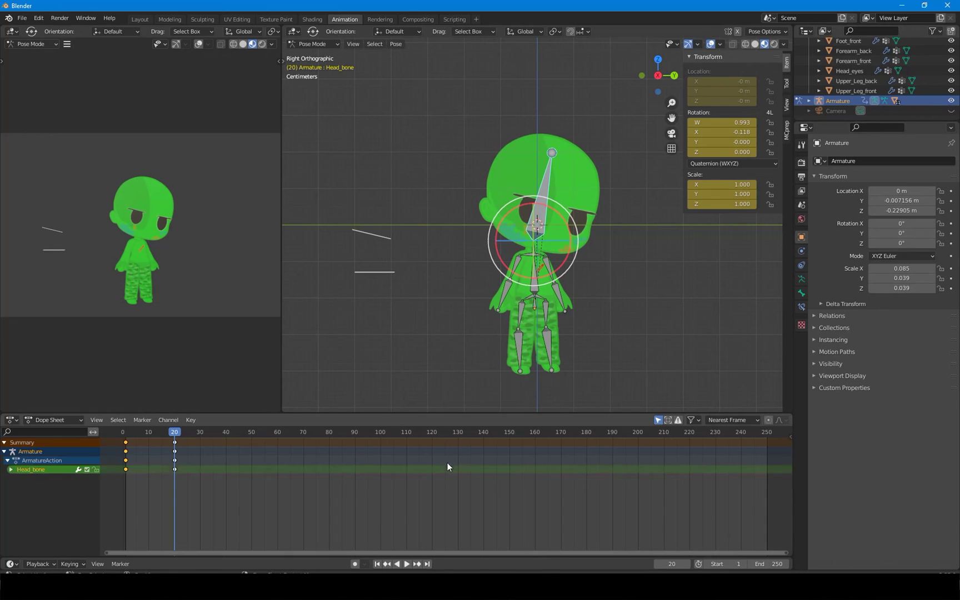
left_click_drag(153, 492, 126, 426)
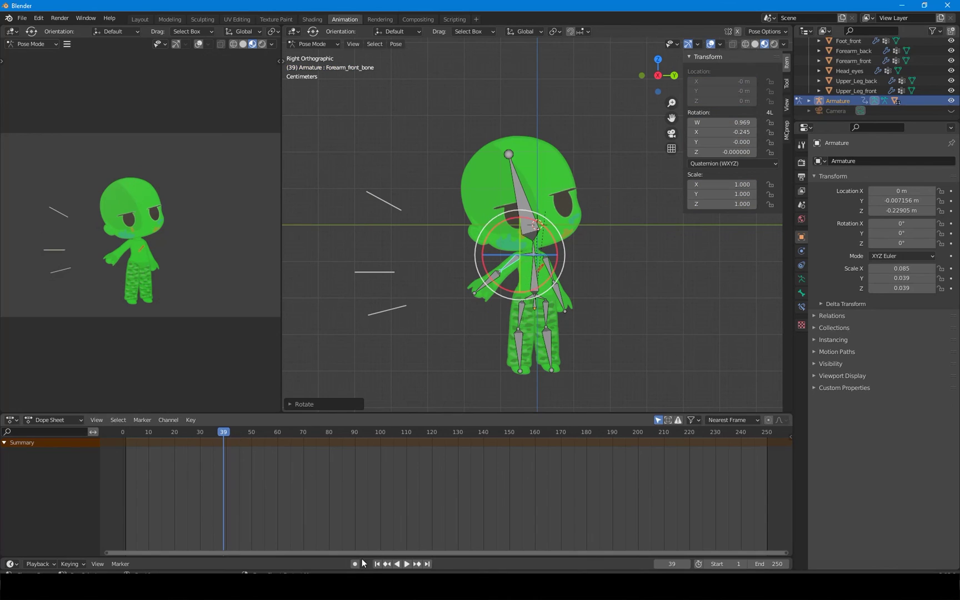
- With auto keying on, rotate the front forearm bone to about X -0.379 at frame 39 and about X -0.076 at frame 0
left_click(354, 563)
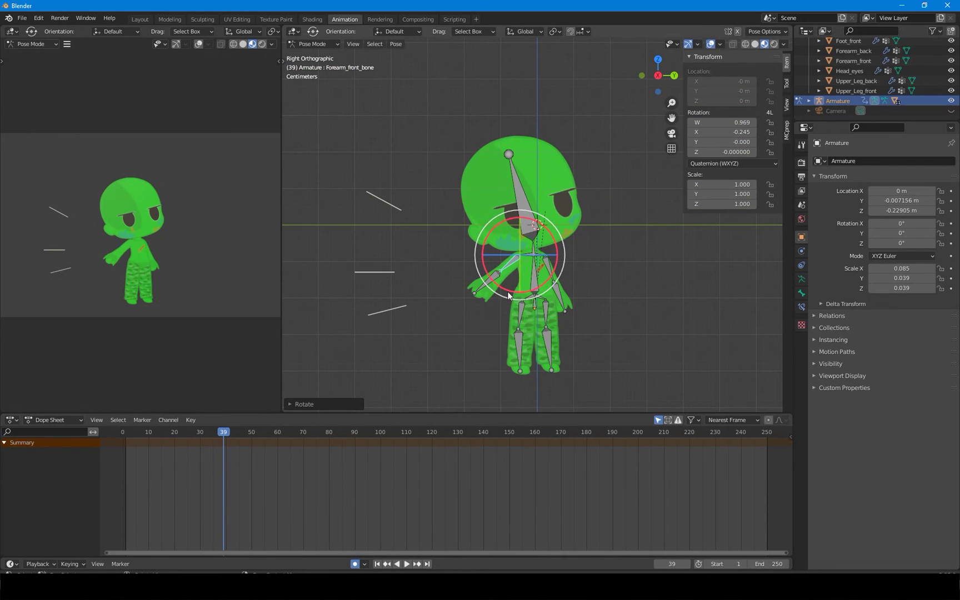
left_click_drag(512, 287, 496, 292)
left_click(123, 432)
key("space")
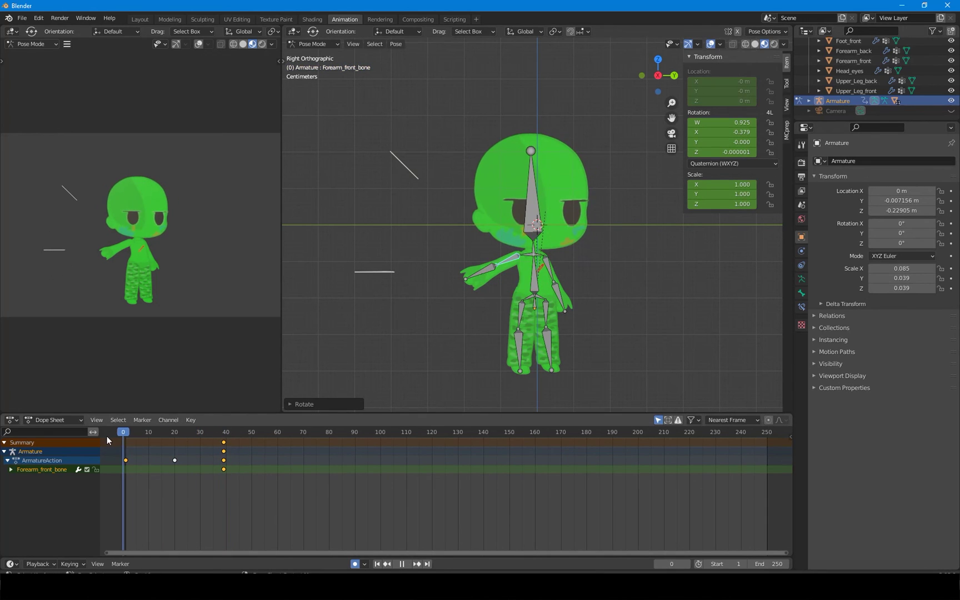
key("Escape")
left_click_drag(503, 290, 528, 295)
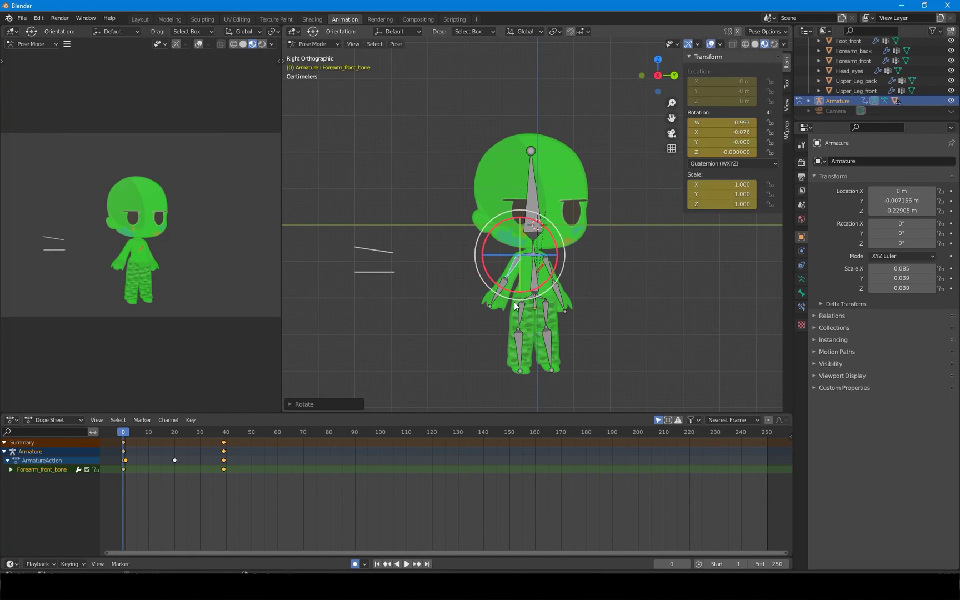
- At frame 57, rotate the front forearm bone to about X -0.033 and the head bone to about X 0.069
key("space")
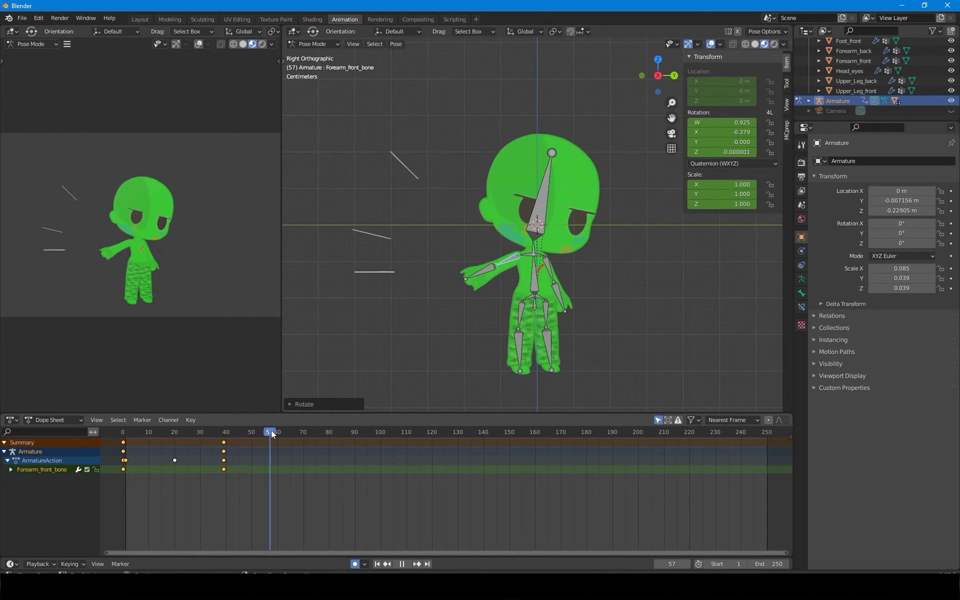
key("space")
left_click_drag(495, 289, 520, 297)
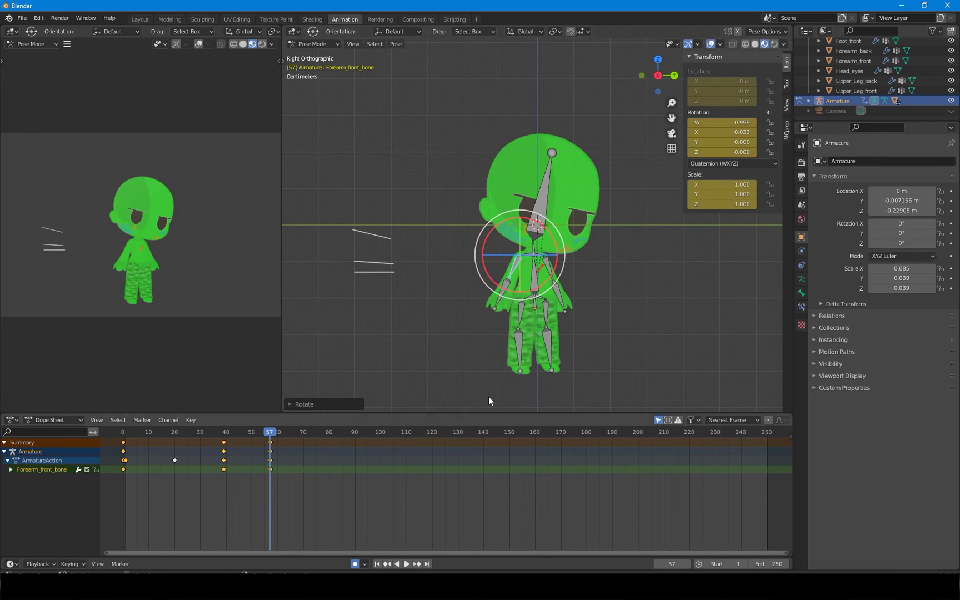
left_click(540, 207)
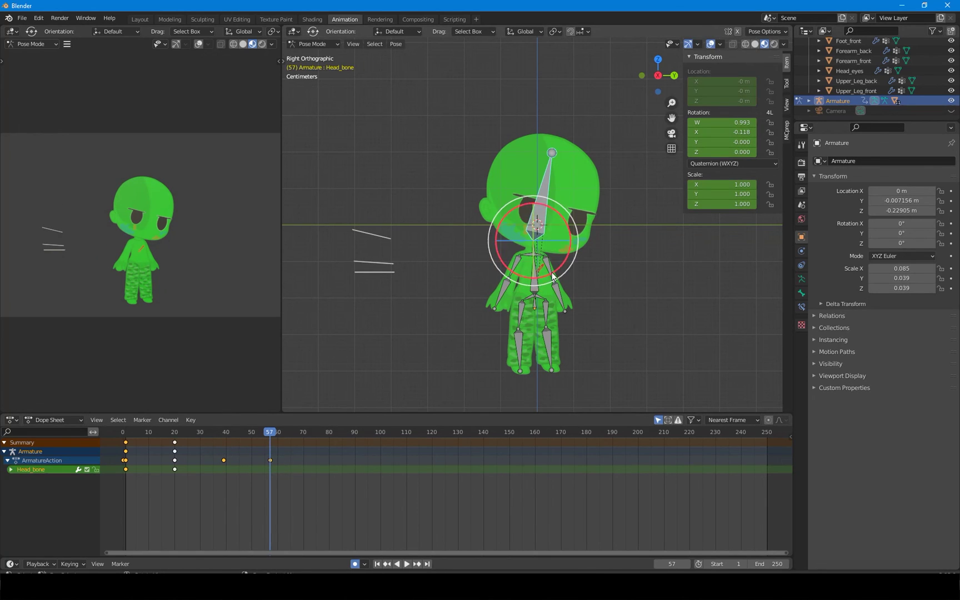
mouse_move(555, 278)
left_mouse_down()
mouse_move(569, 248)
mouse_move(558, 270)
left_mouse_up()
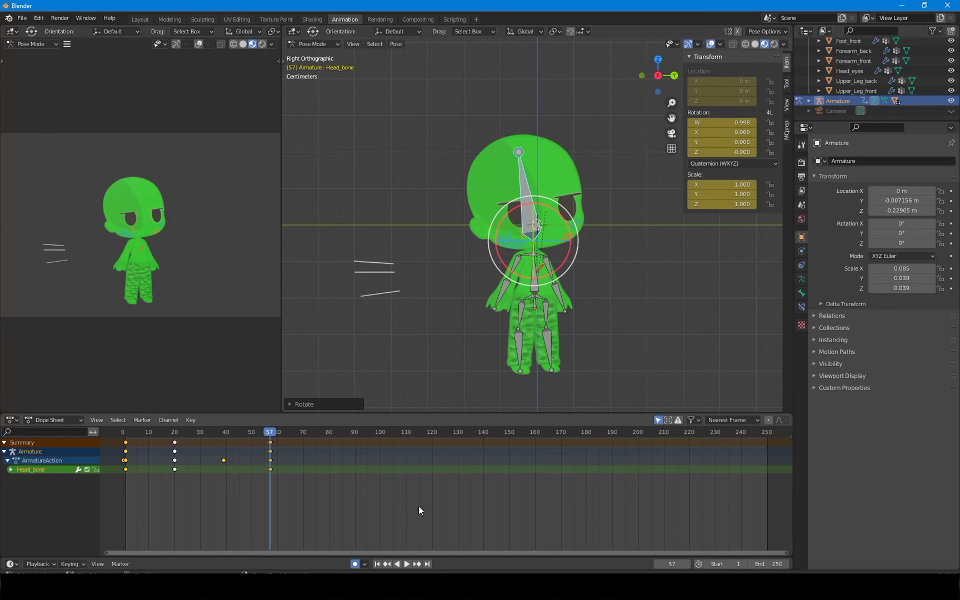
- Set the animation's end frame to 70 and play it back to check the head and arm movement
left_click(404, 563)
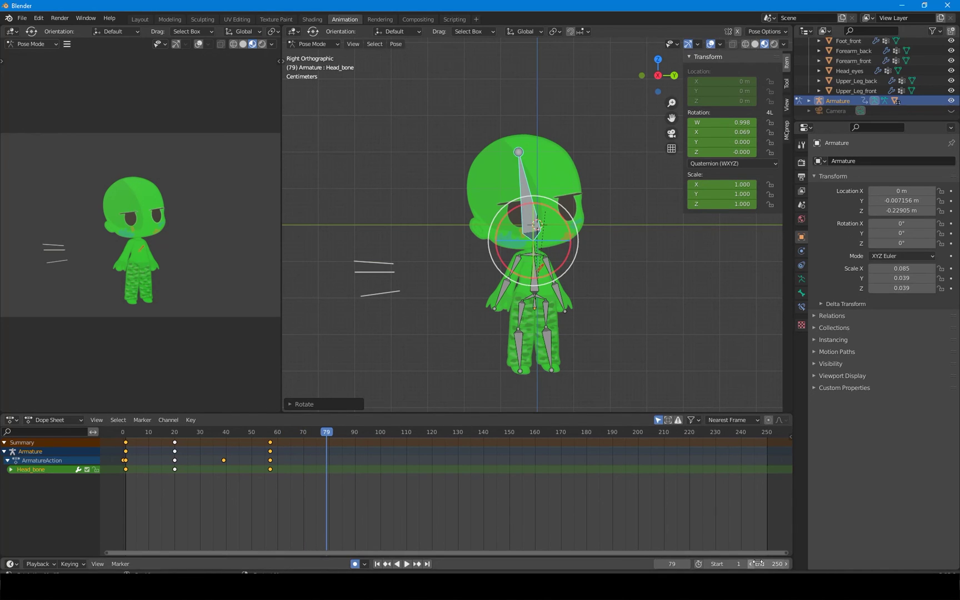
left_click(762, 563)
type("70")
key("Return")
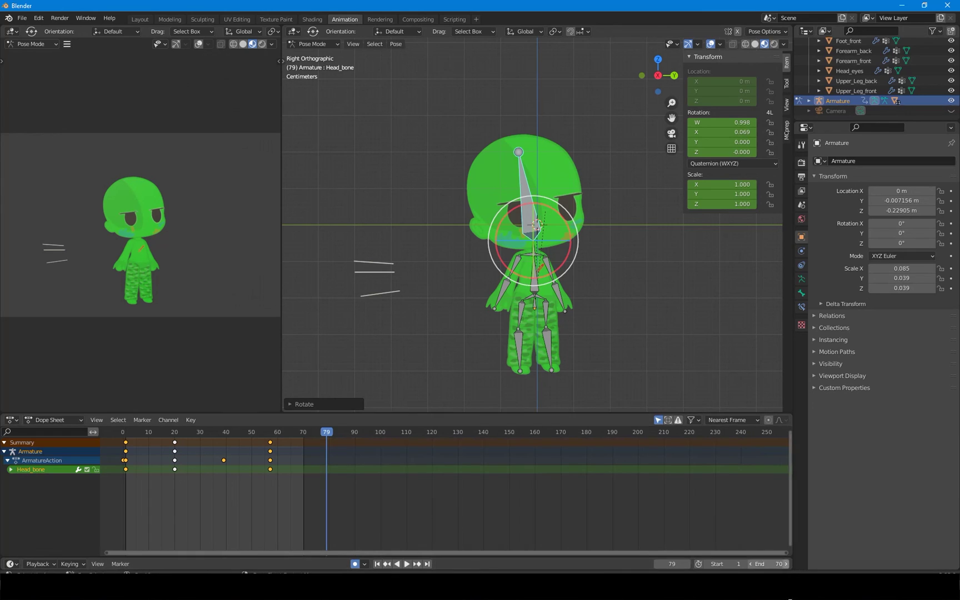
left_click(407, 564)
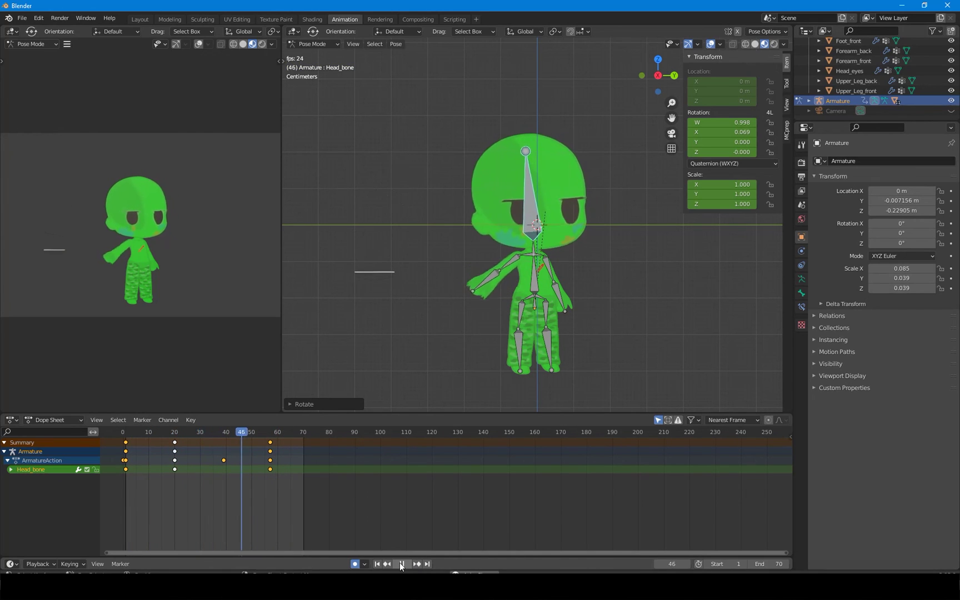
left_click(400, 563)
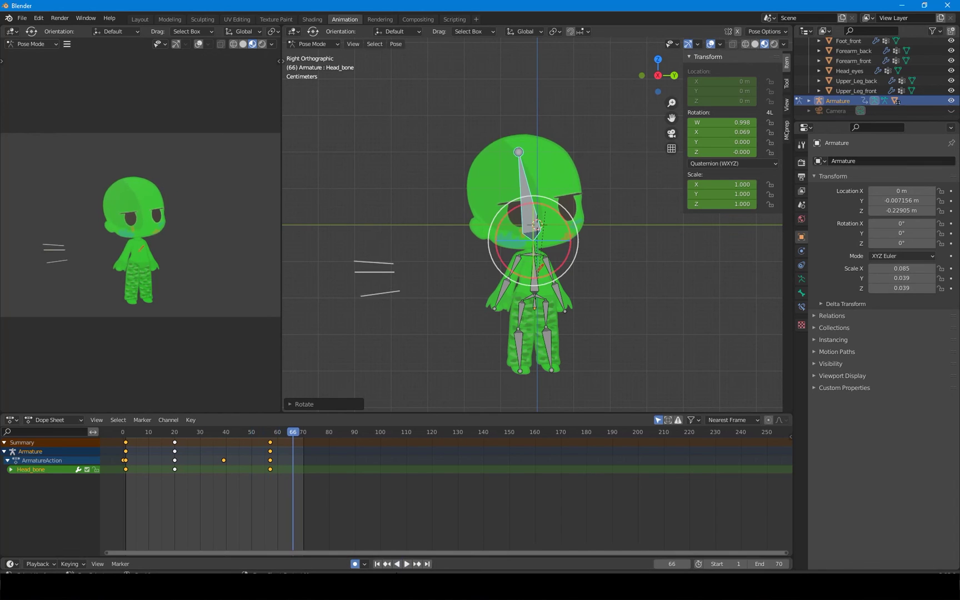